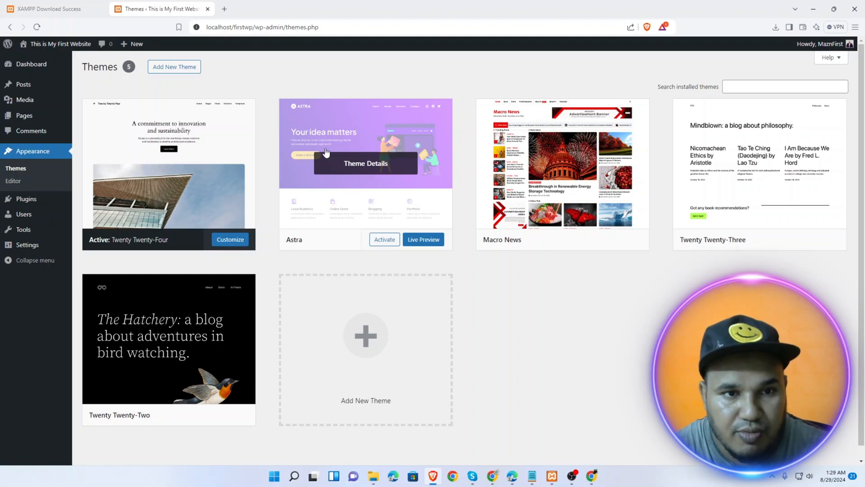
Activate the Astra theme and launch Starter Templates from the welcome banner
left_click(382, 240)
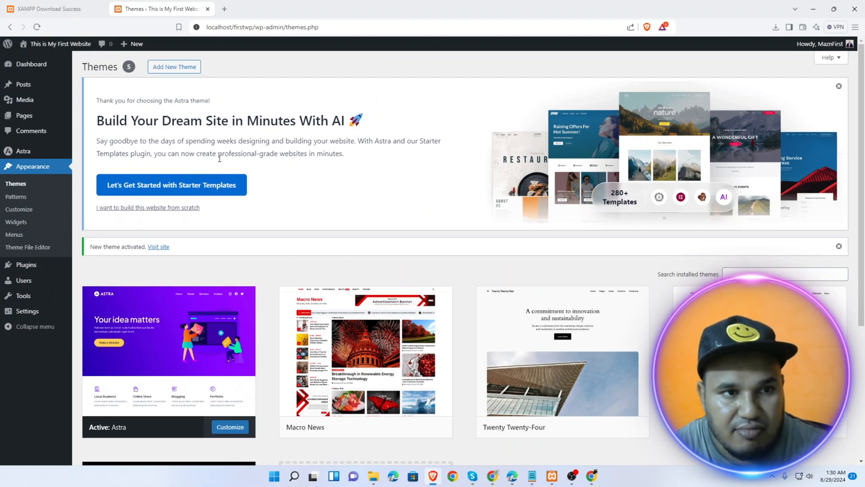
left_click(179, 186)
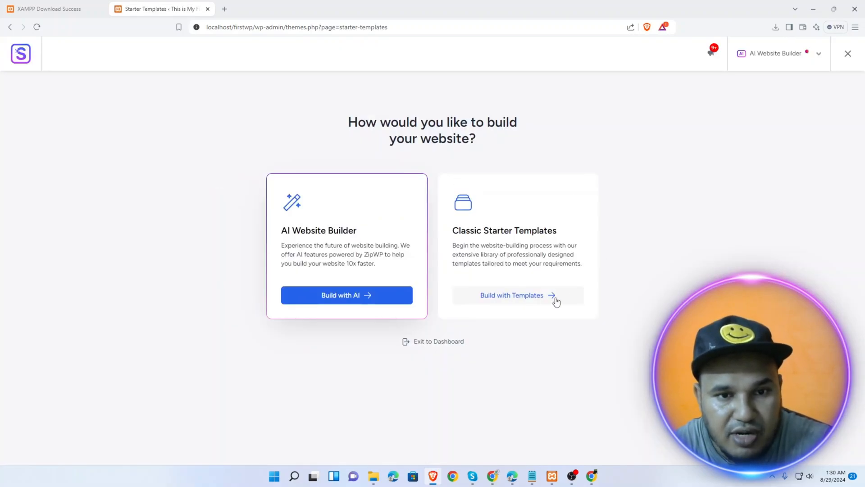
Choose to build with classic starter templates and dismiss the AI website builder promotion
left_click(531, 295)
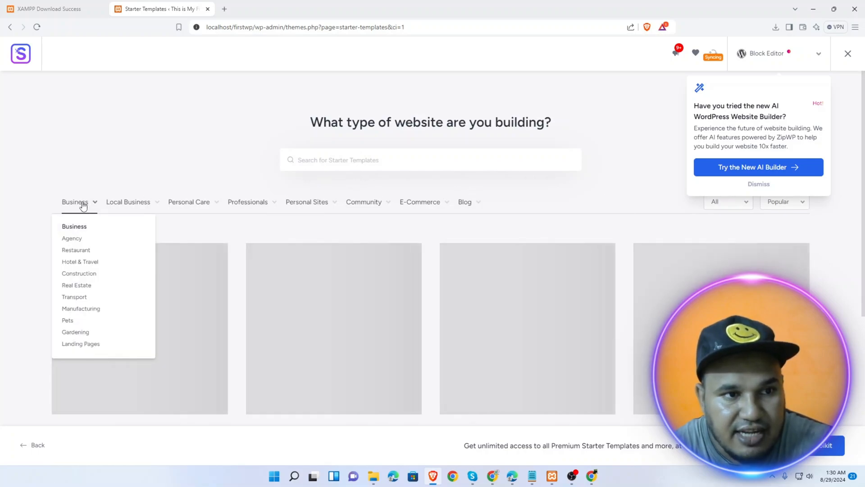
mouse_move(133, 206)
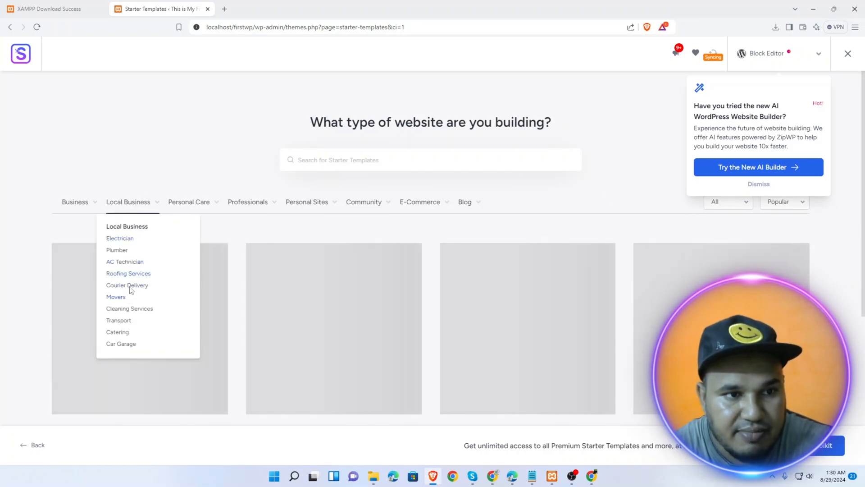
mouse_move(189, 207)
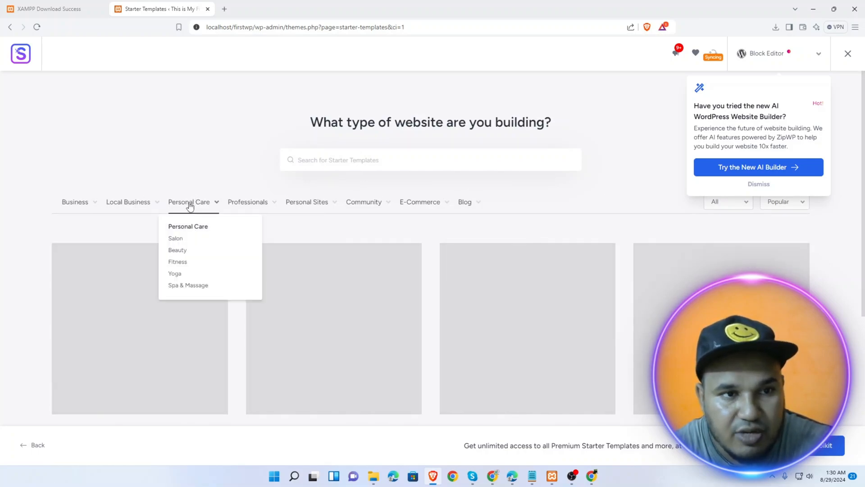
left_click(760, 185)
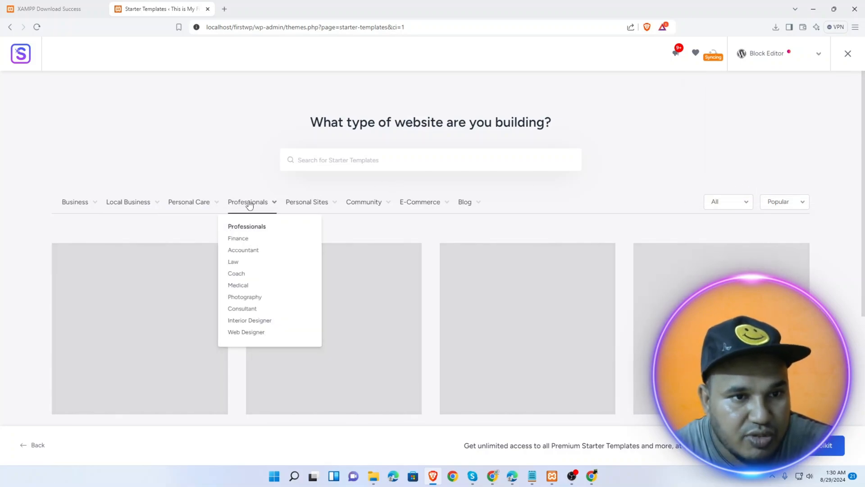
Filter the template list to Photographer and browse the results
mouse_move(305, 206)
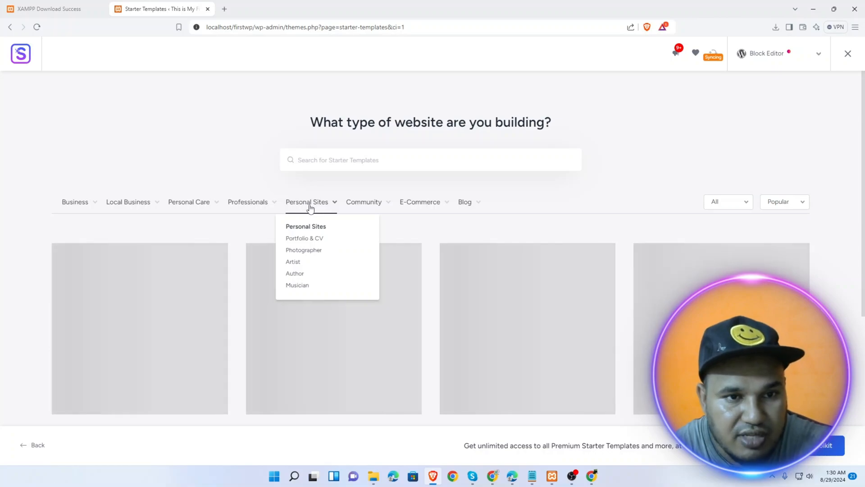
left_click(305, 251)
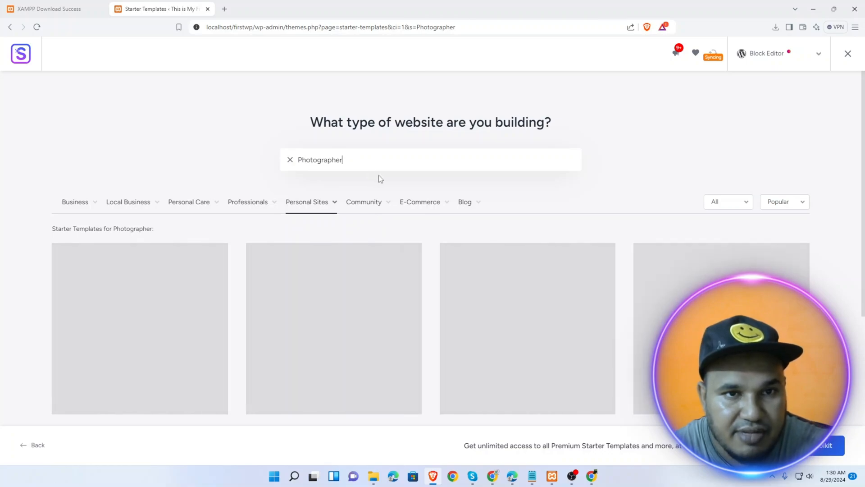
scroll(344, 292, "down", 5)
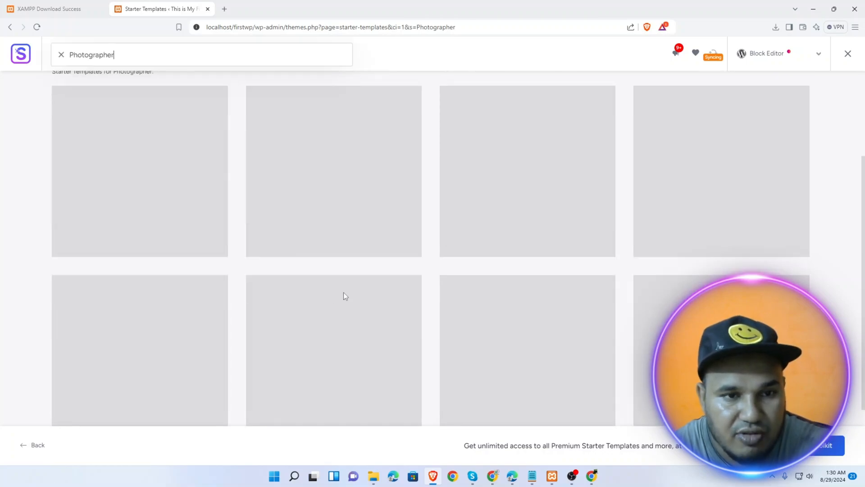
scroll(385, 282, "up", 6)
scroll(385, 283, "down", 5)
scroll(384, 283, "up", 5)
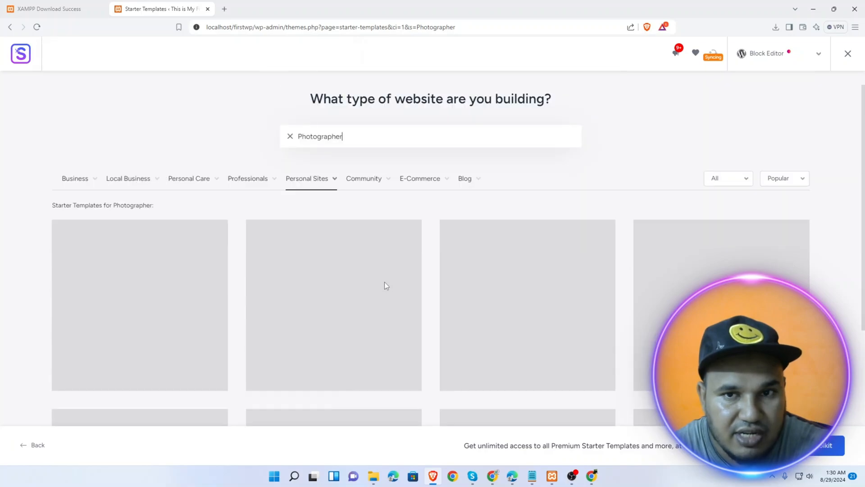
scroll(340, 273, "down", 5)
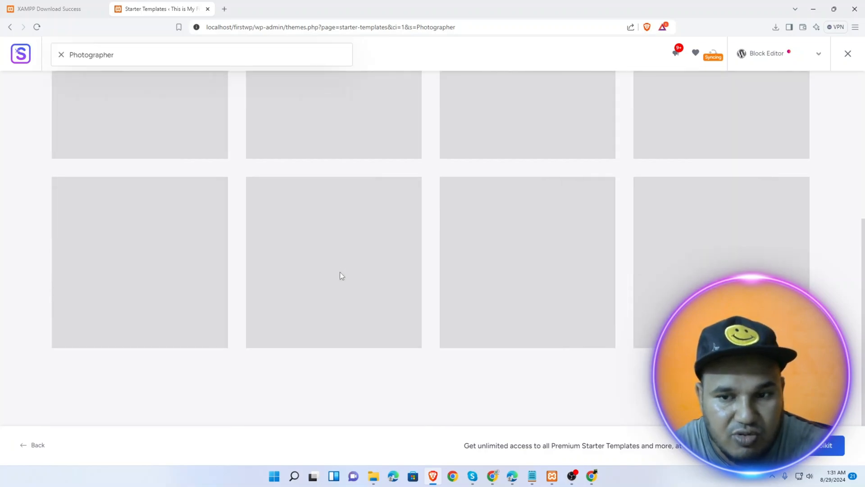
scroll(340, 271, "up", 6)
scroll(120, 233, "down", 1)
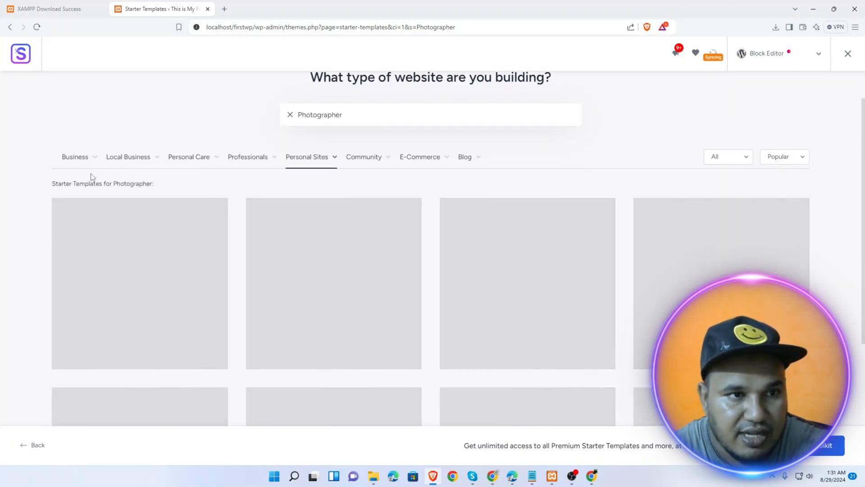
Briefly browse the Agency templates instead
mouse_move(68, 157)
left_click(71, 194)
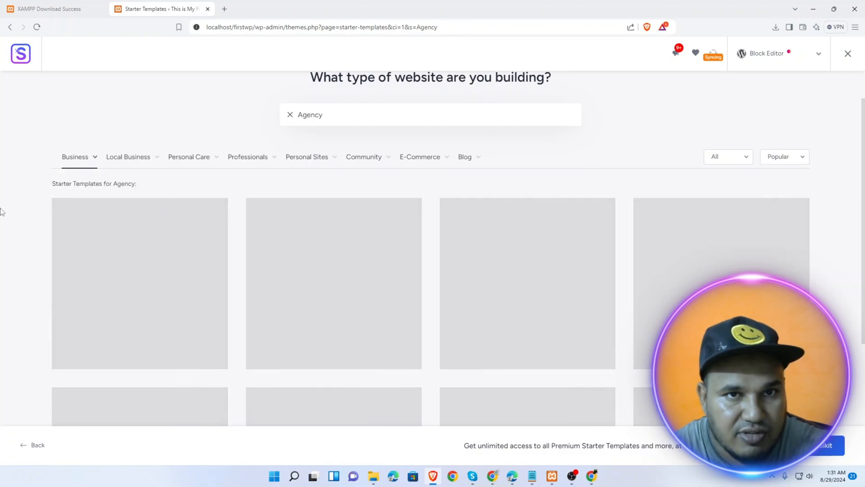
scroll(304, 259, "down", 4)
scroll(303, 259, "up", 5)
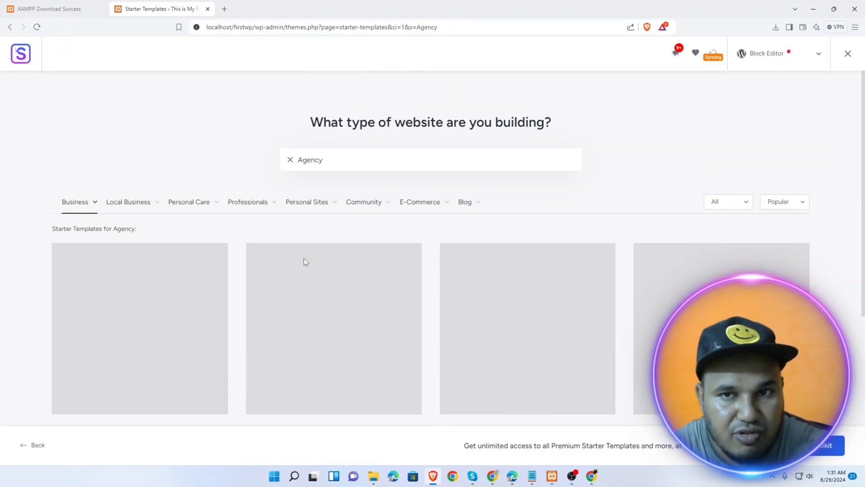
scroll(304, 258, "down", 4)
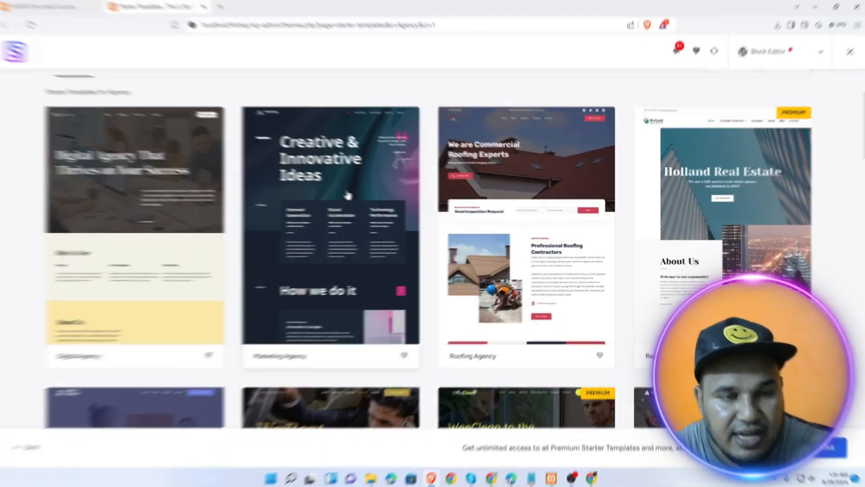
scroll(289, 204, "up", 3)
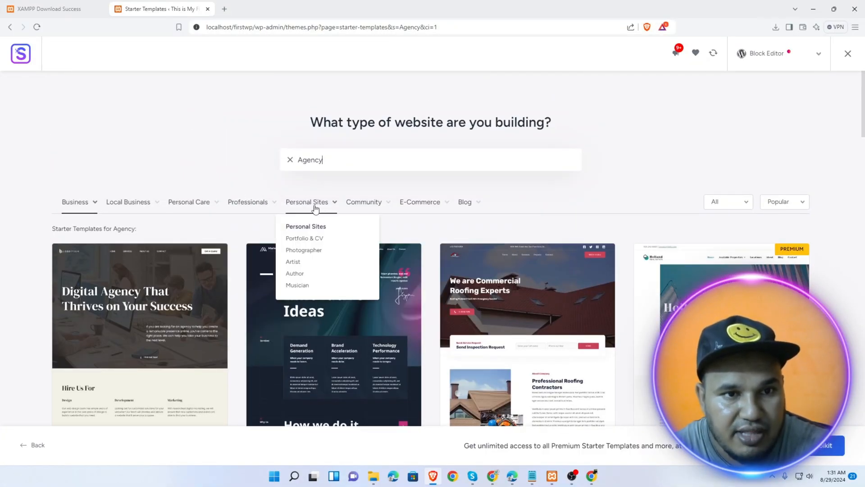
Return to Photographer templates and scroll to the Freelance Voice-over Artist card
mouse_move(305, 205)
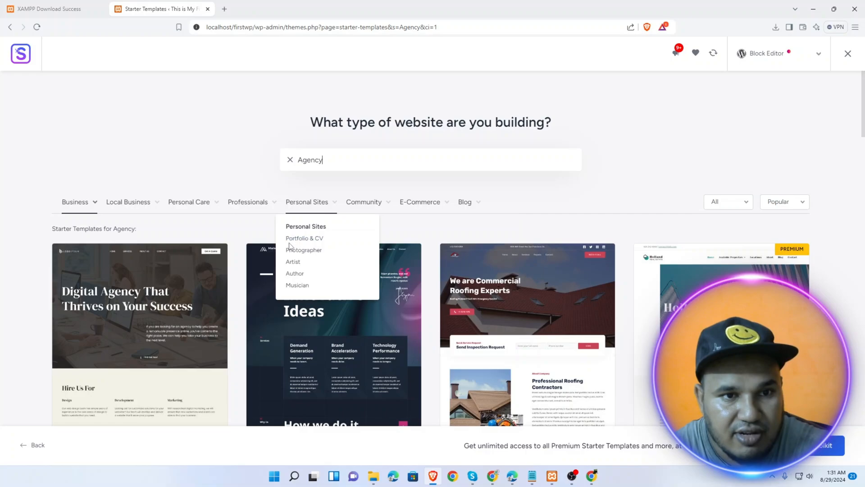
left_click(303, 253)
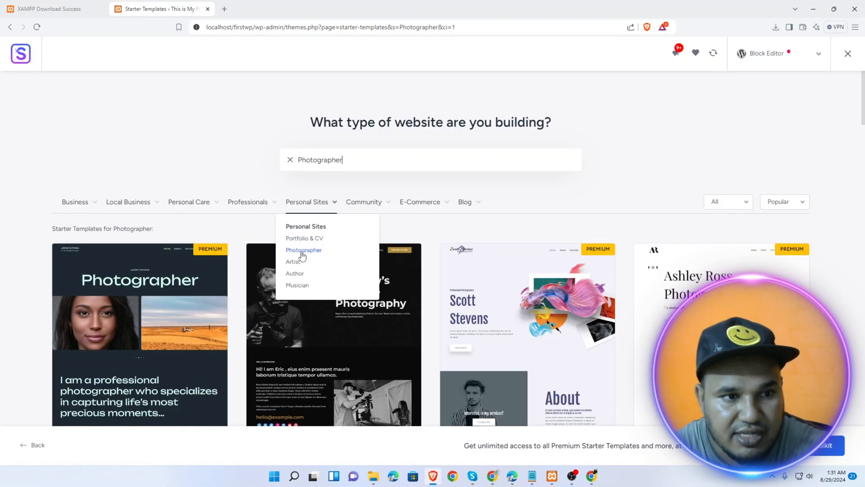
scroll(373, 307, "down", 6)
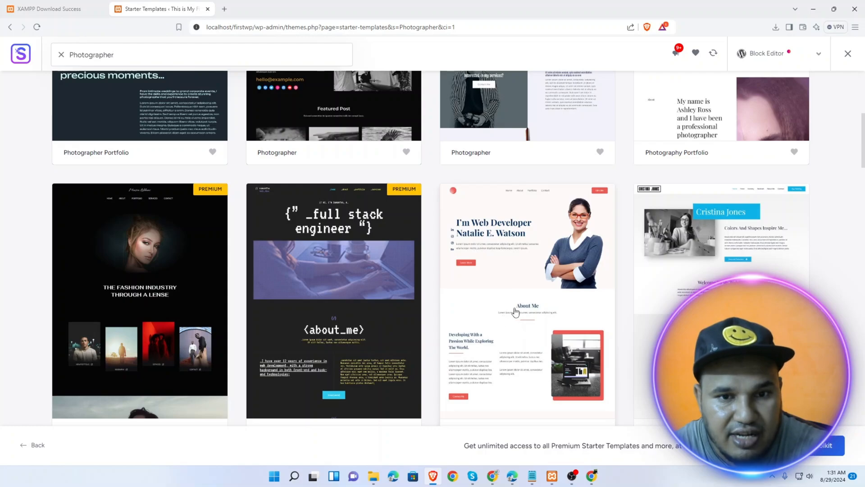
scroll(548, 281, "down", 2)
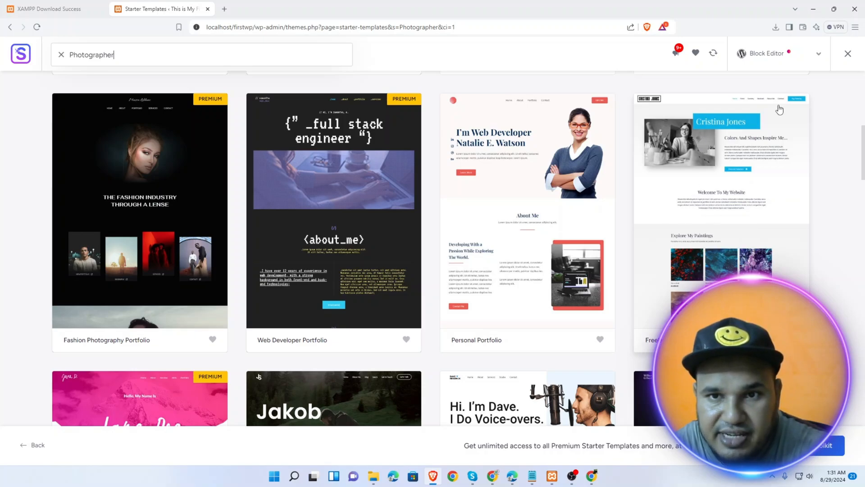
scroll(526, 247, "down", 5)
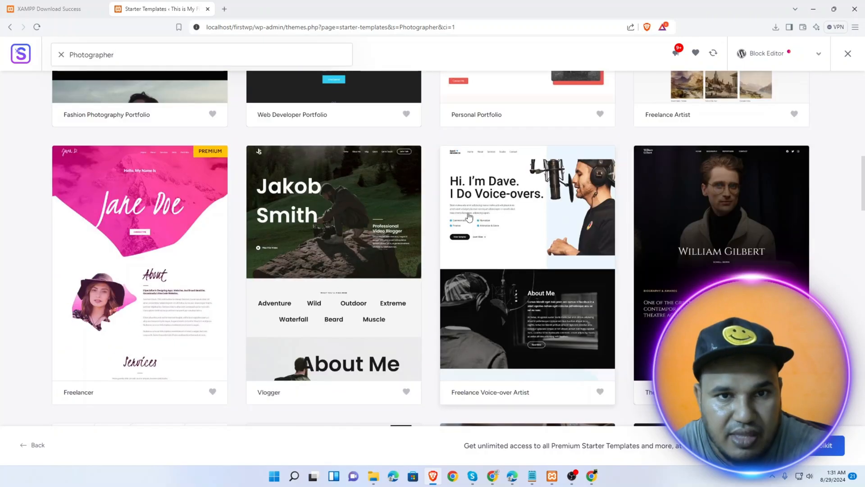
scroll(526, 247, "up", 1)
scroll(477, 349, "down", 2)
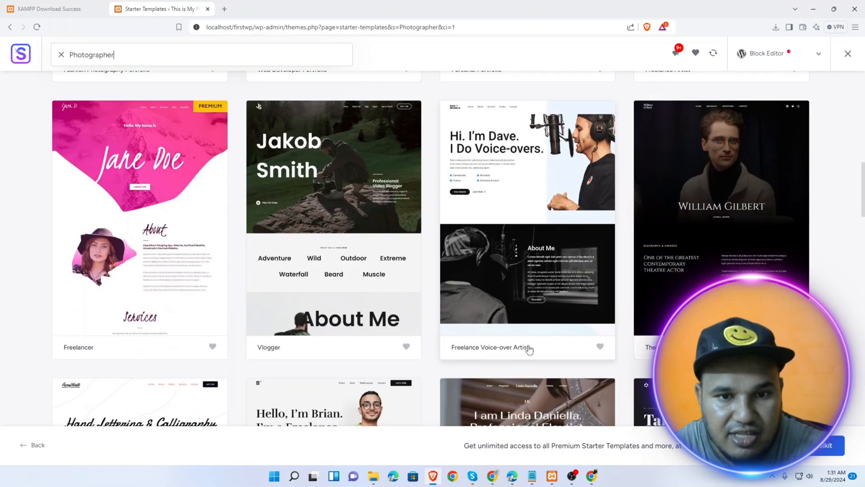
scroll(529, 350, "up", 1)
Select the Freelance Voice-over Artist template and look over its customize options
left_click(523, 227)
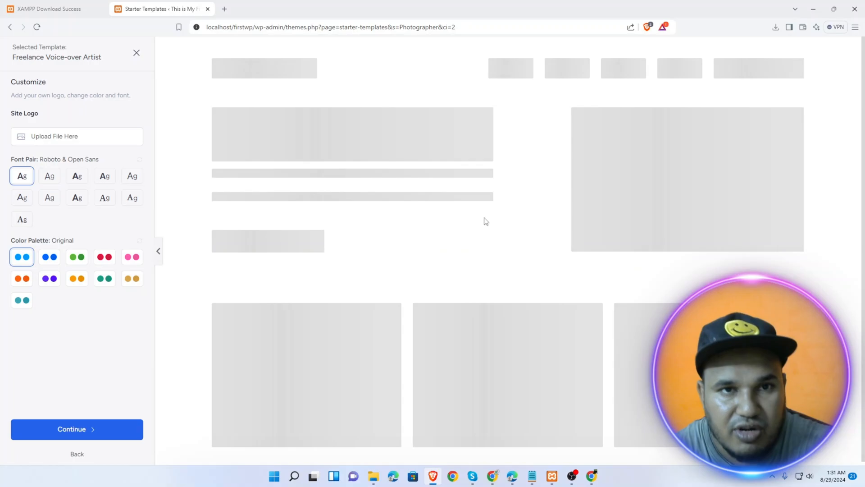
scroll(381, 265, "down", 15)
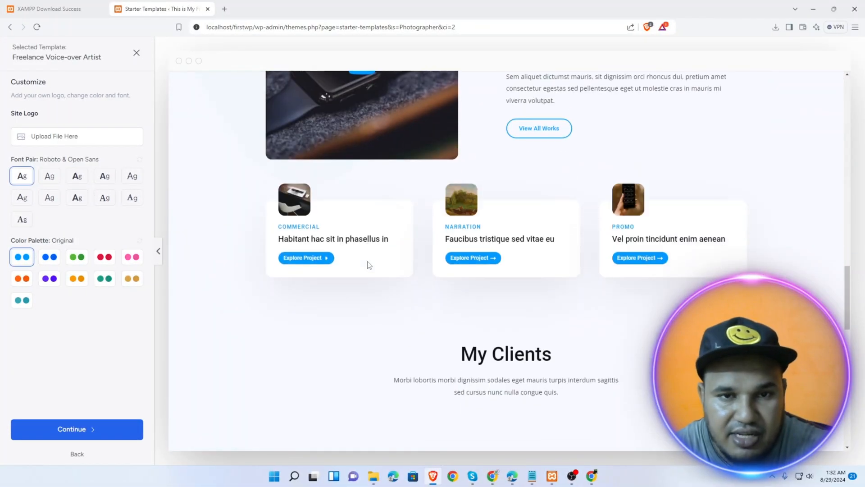
scroll(368, 265, "down", 10)
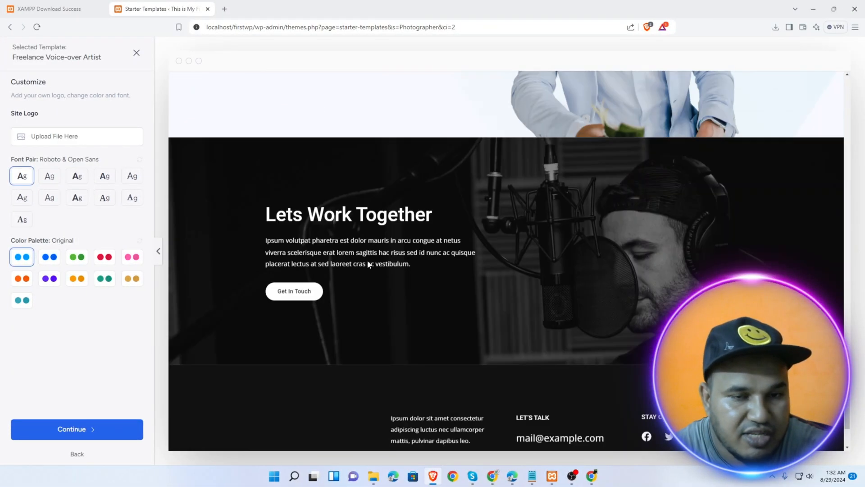
scroll(368, 265, "up", 20)
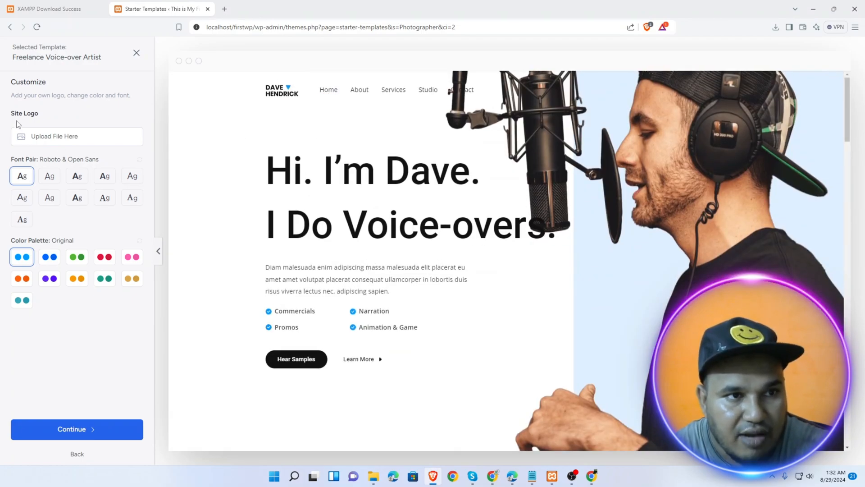
Try uploading group-pro-3 as the site logo, which is rejected as an unsupported WebP image
left_click(69, 142)
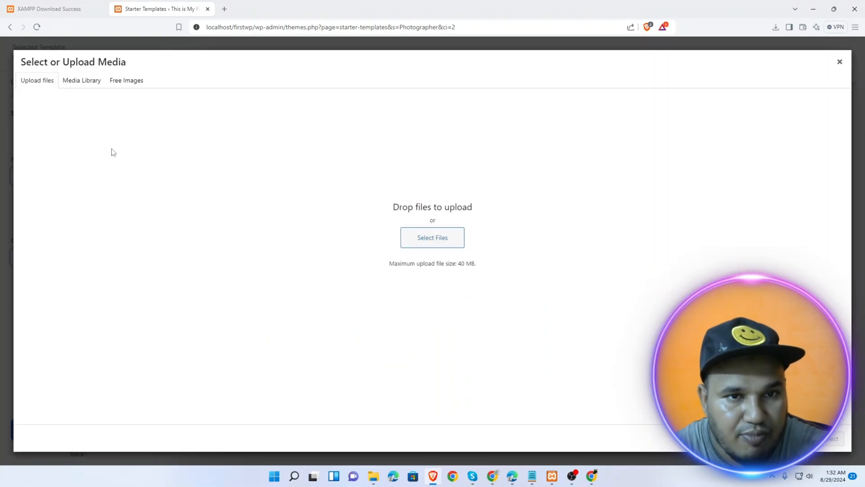
left_click(430, 237)
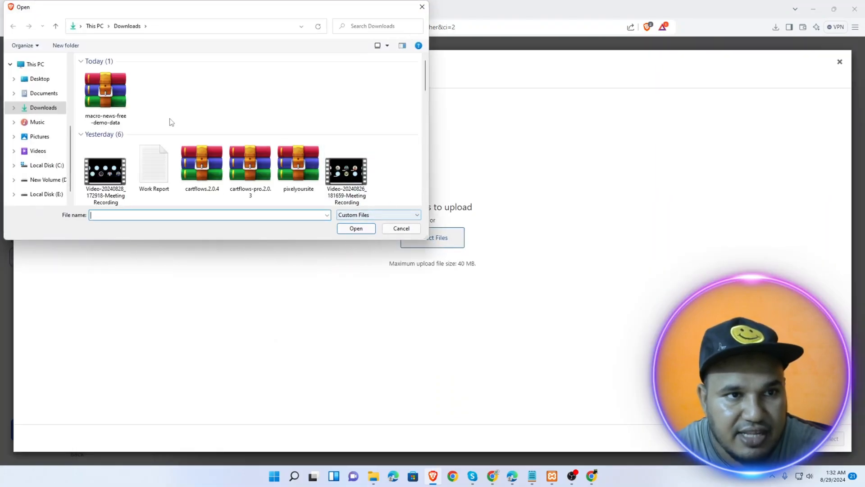
scroll(180, 144, "down", 3)
scroll(196, 176, "down", 2)
scroll(219, 163, "down", 4)
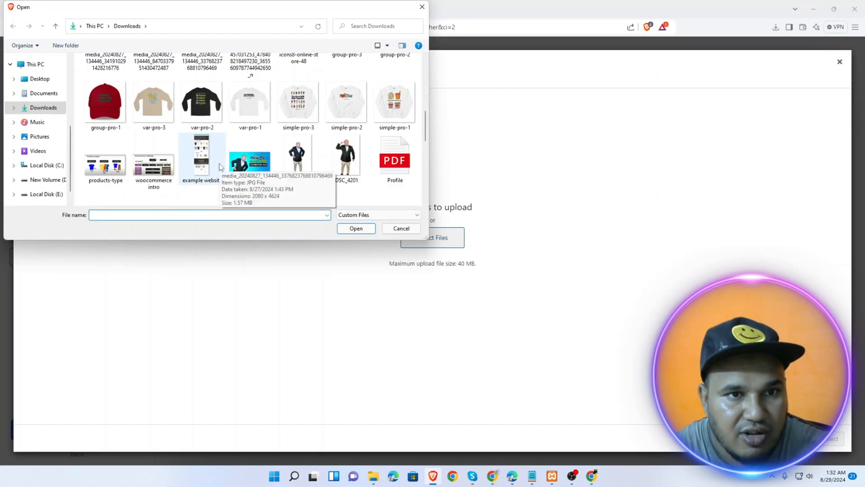
scroll(313, 183, "up", 3)
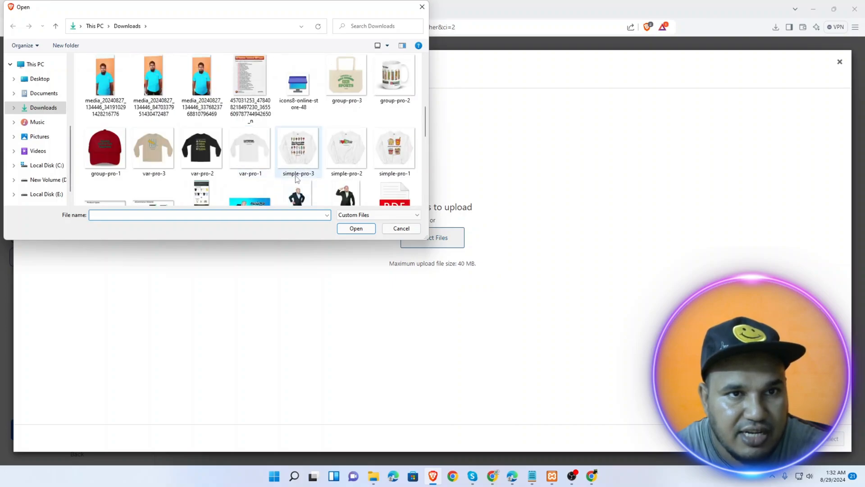
double_click(353, 84)
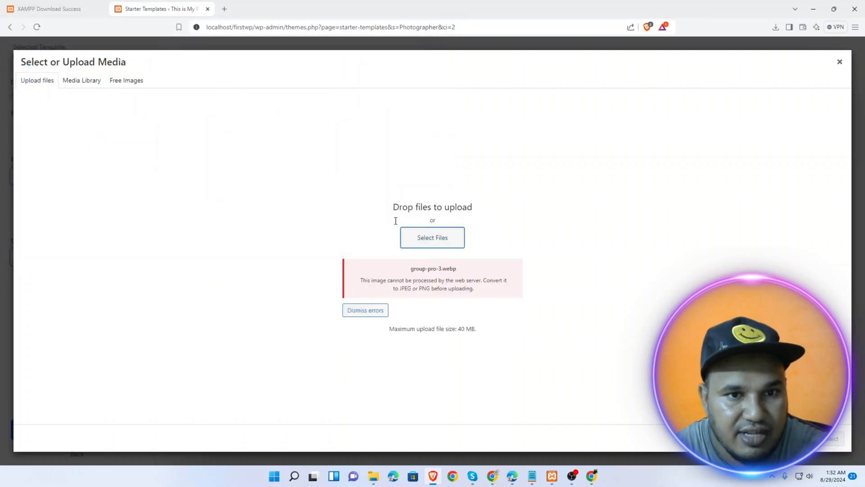
left_click_drag(369, 283, 495, 288)
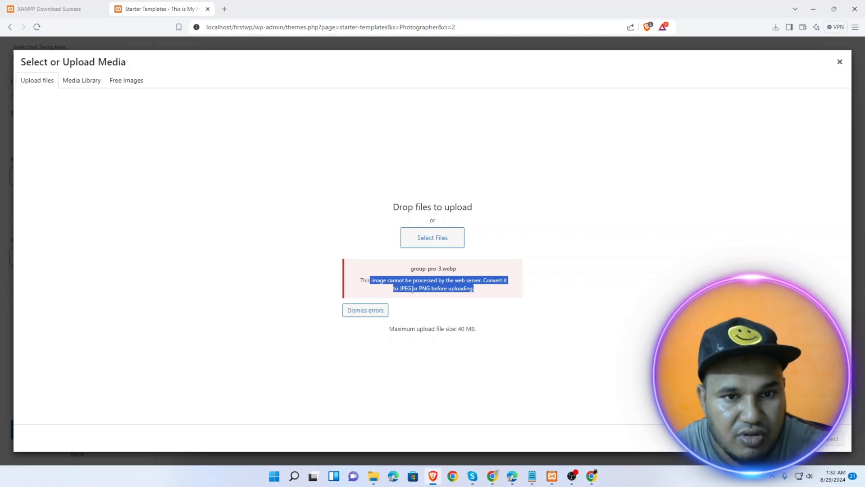
Upload wordpress.png from Downloads and use it as the site logo
left_click(431, 237)
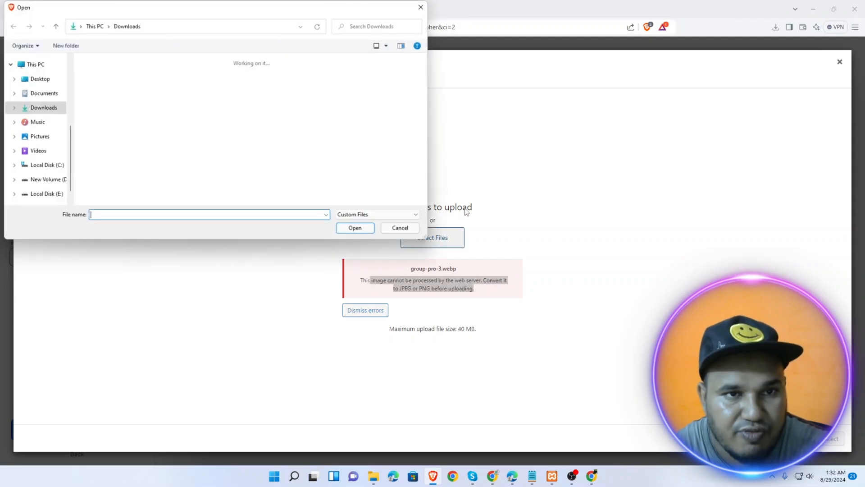
scroll(320, 122, "down", 3)
scroll(320, 126, "down", 10)
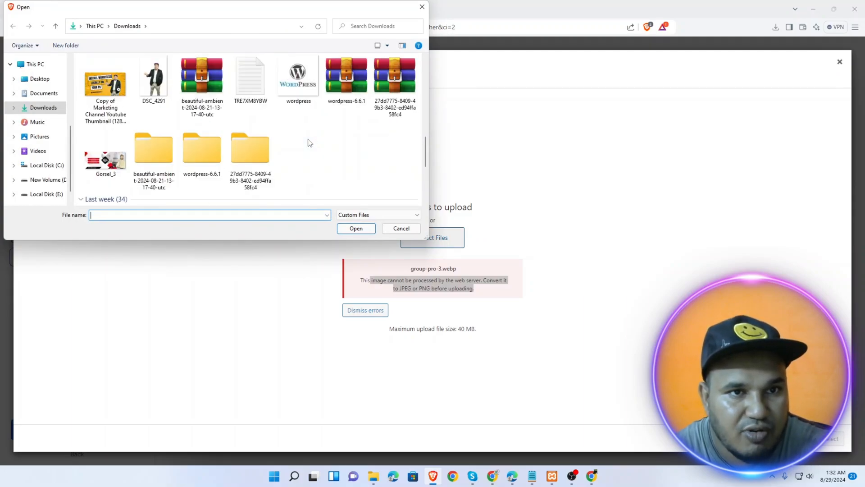
double_click(300, 86)
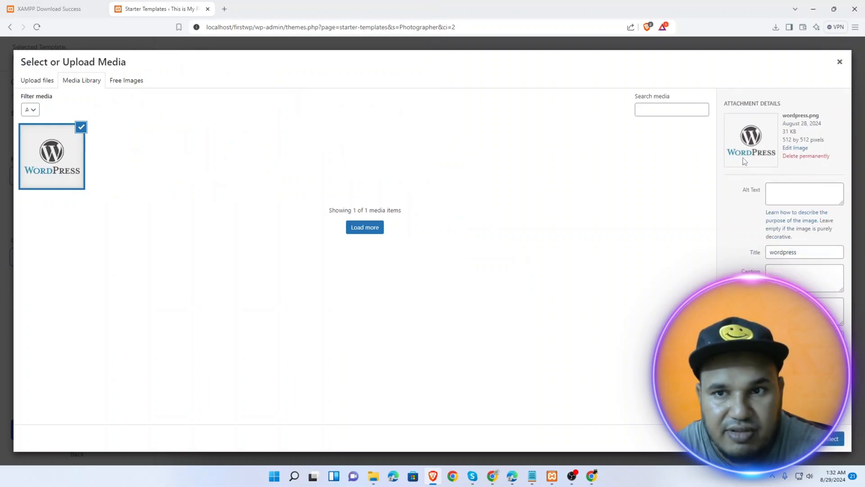
left_click_drag(812, 114, 821, 120)
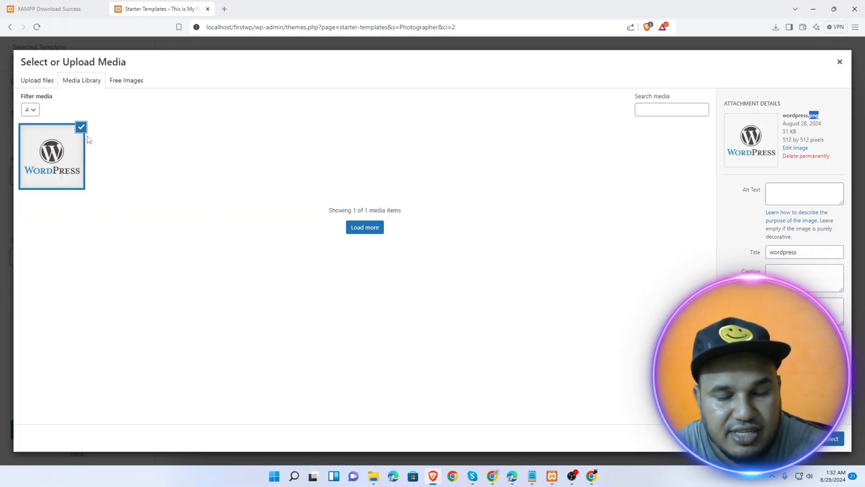
left_click(834, 438)
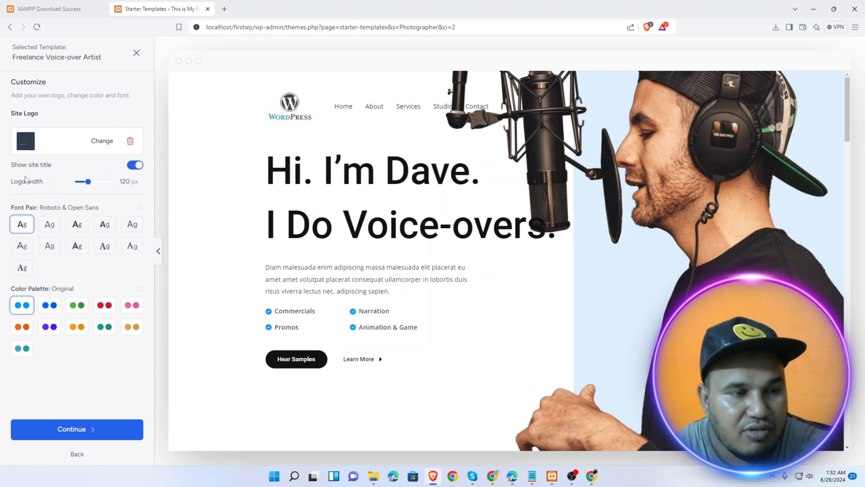
Shrink the logo and try Lexend & DM Sans and Work Sans & Inter before keeping Roboto & Open Sans
left_click_drag(90, 187, 82, 186)
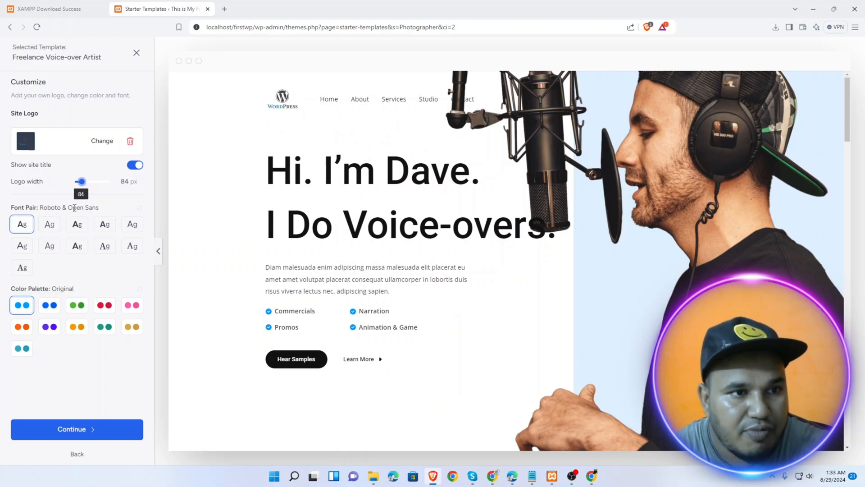
left_click_drag(77, 207, 89, 211)
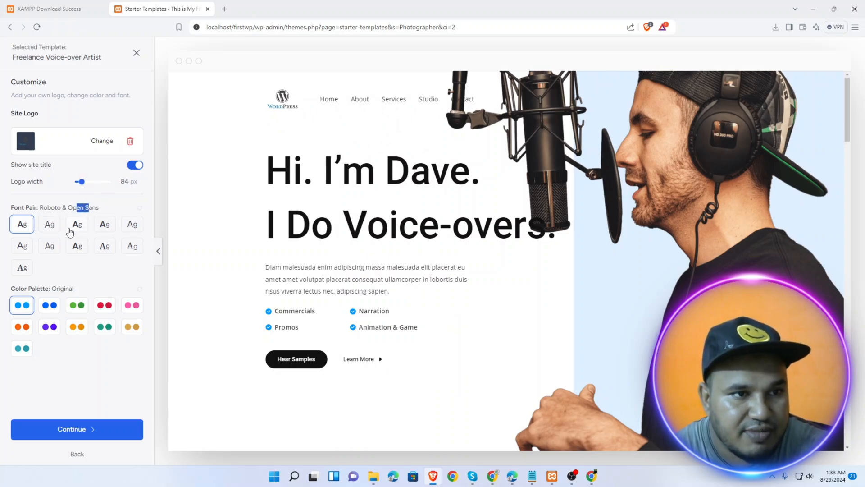
left_click(50, 225)
left_click(75, 226)
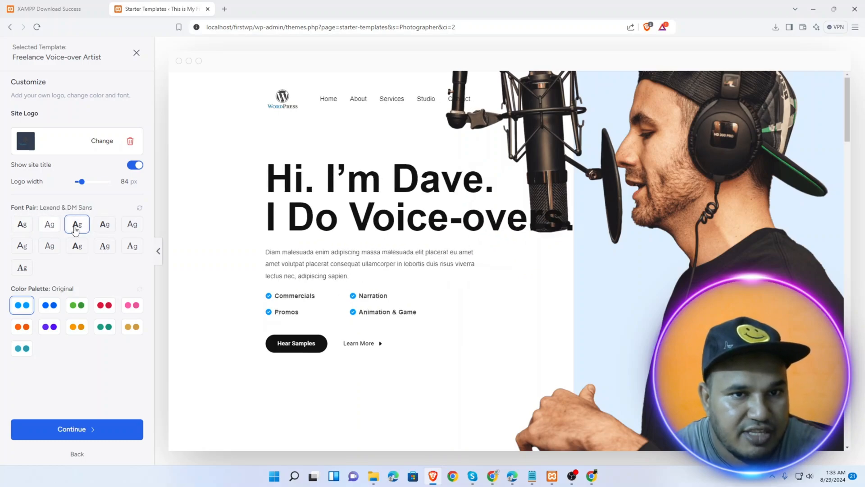
left_click(104, 225)
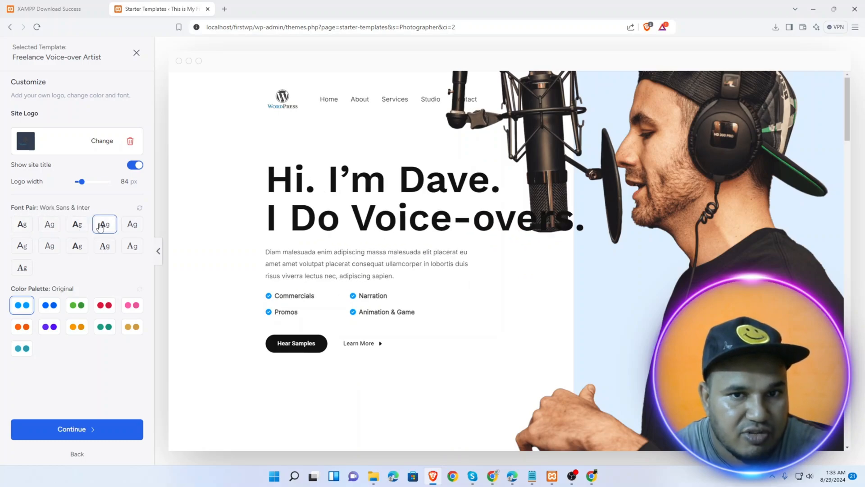
left_click(28, 227)
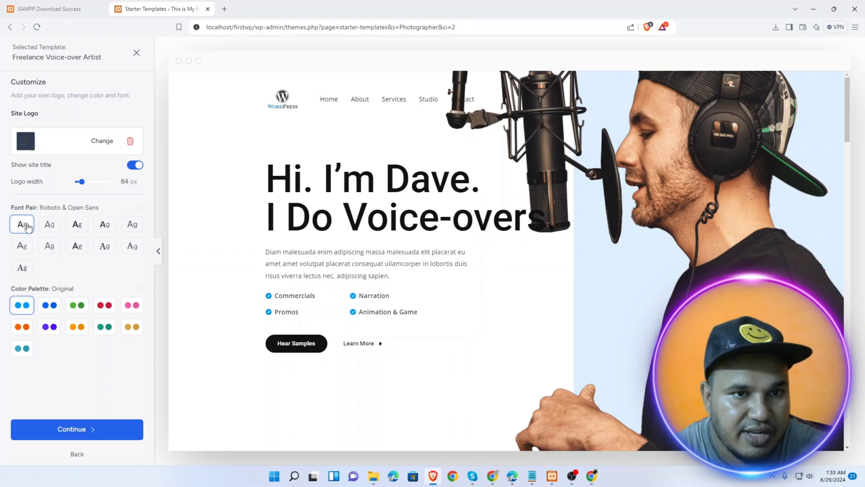
Set the logo width to 74 px and pick the teal Style 8 palette after trying Styles 3 and 9
left_click_drag(82, 181, 80, 182)
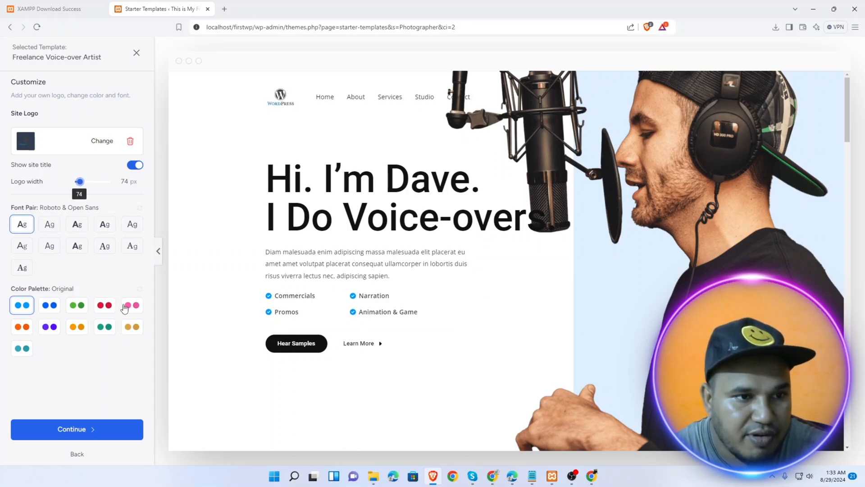
left_click(103, 308)
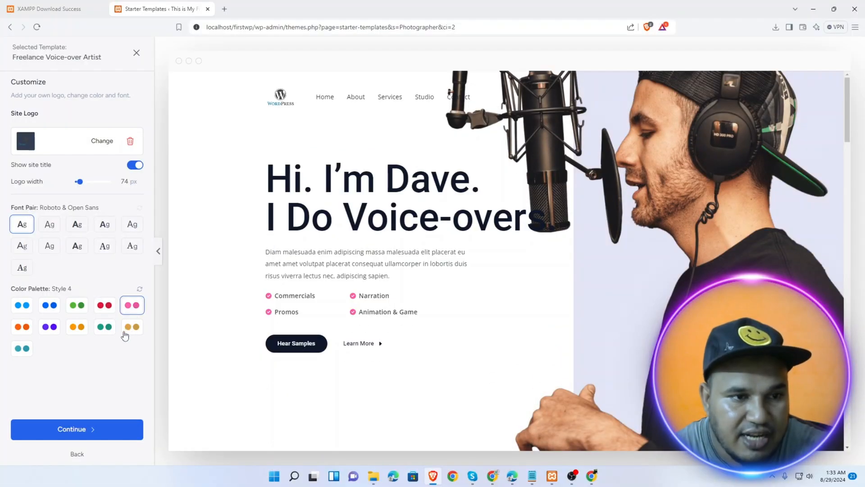
left_click(132, 327)
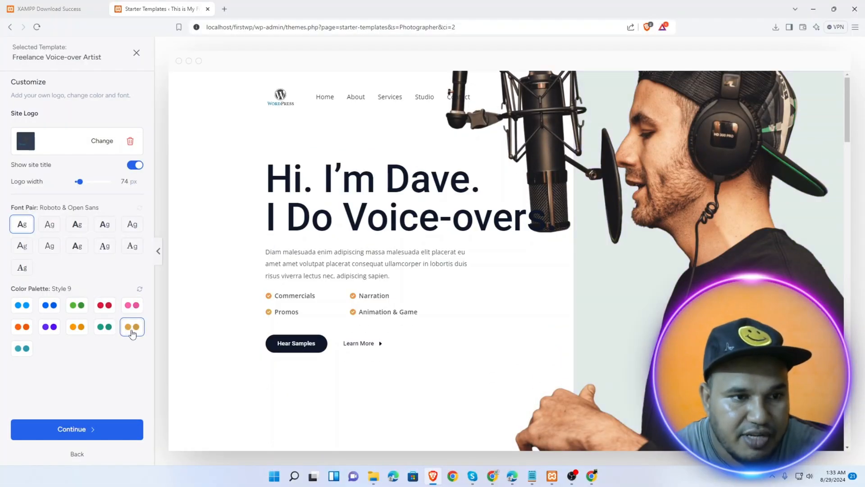
left_click(104, 331)
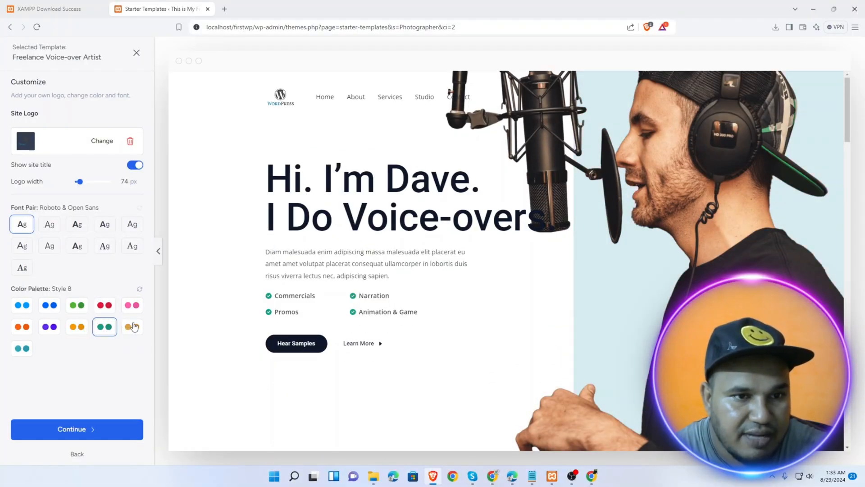
Tick Sales Funnels and Free Live Chat on the features page and continue to the final details
left_click(86, 431)
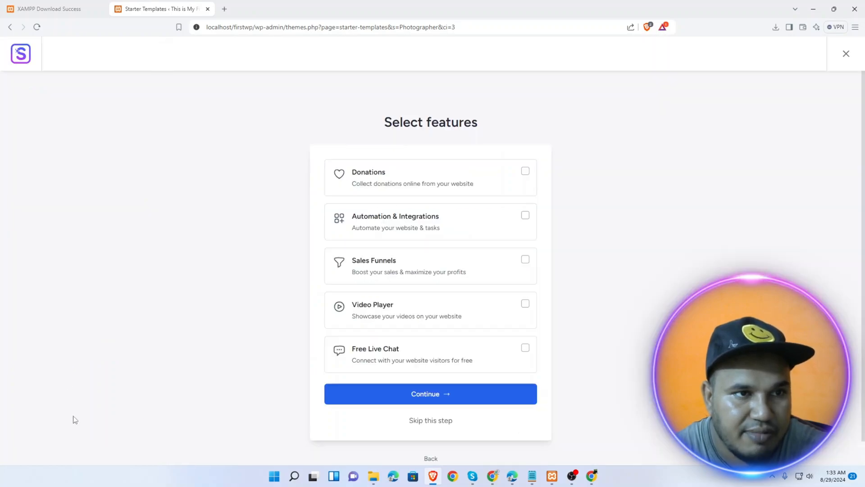
scroll(388, 193, "down", 1)
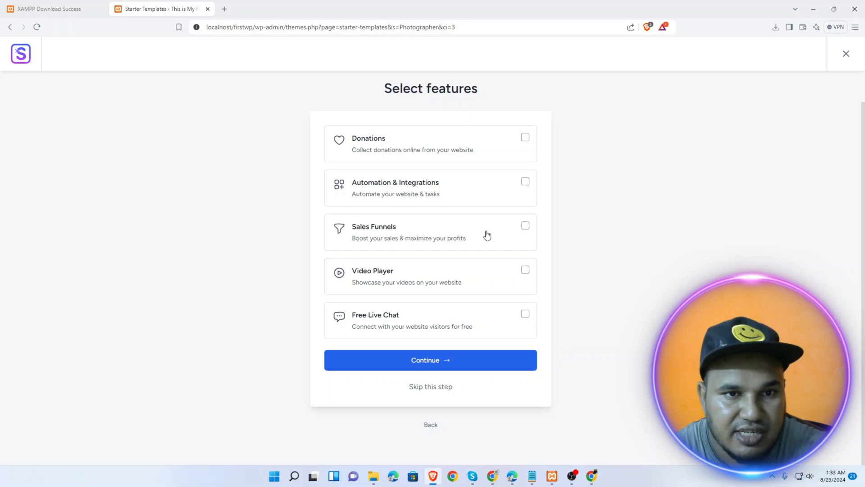
left_click(525, 226)
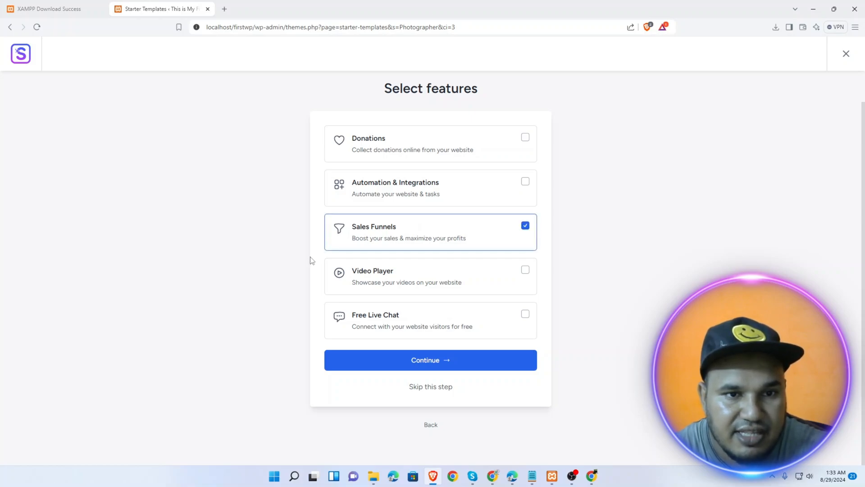
left_click(449, 307)
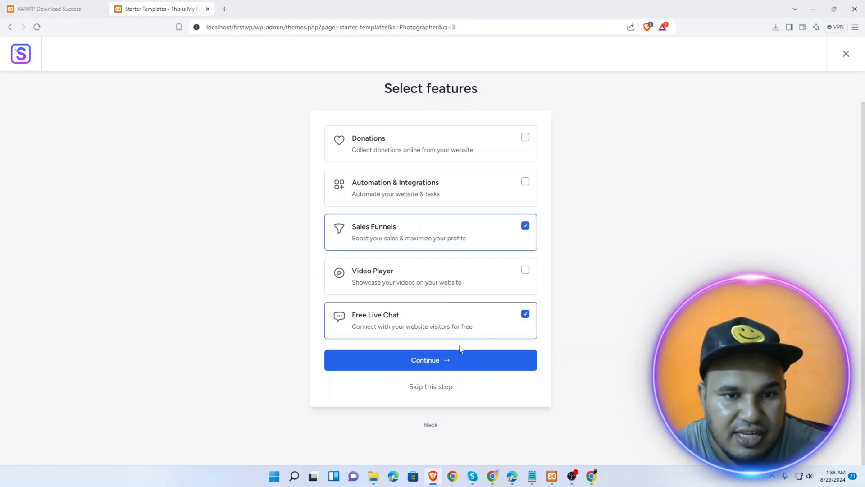
left_click(437, 368)
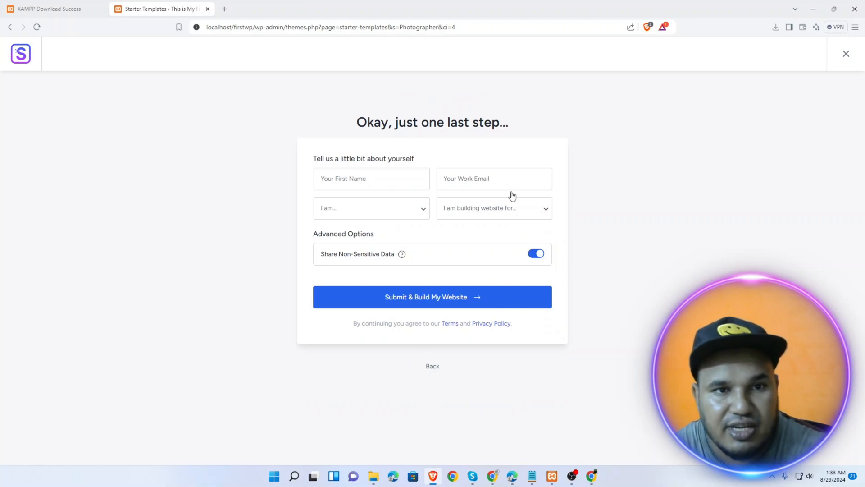
Fill in the first name and a saved work email address
left_click(345, 178)
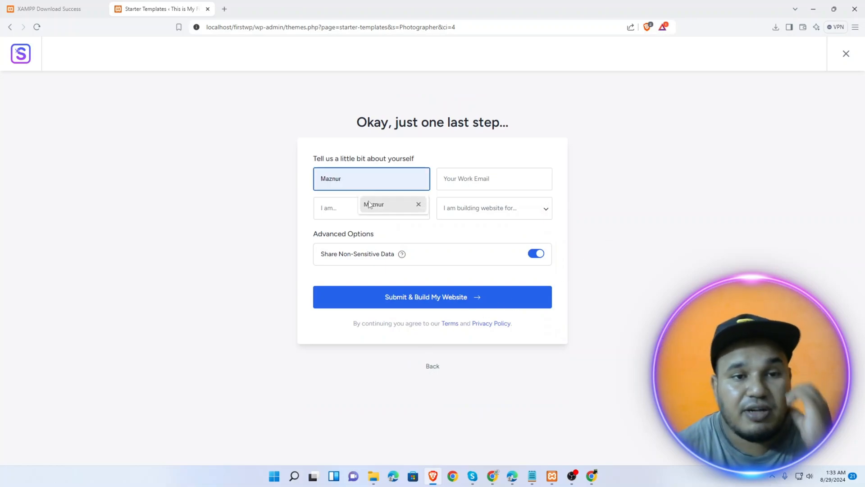
left_click(369, 205)
left_click(496, 184)
left_click(500, 204)
key("BackSpace")
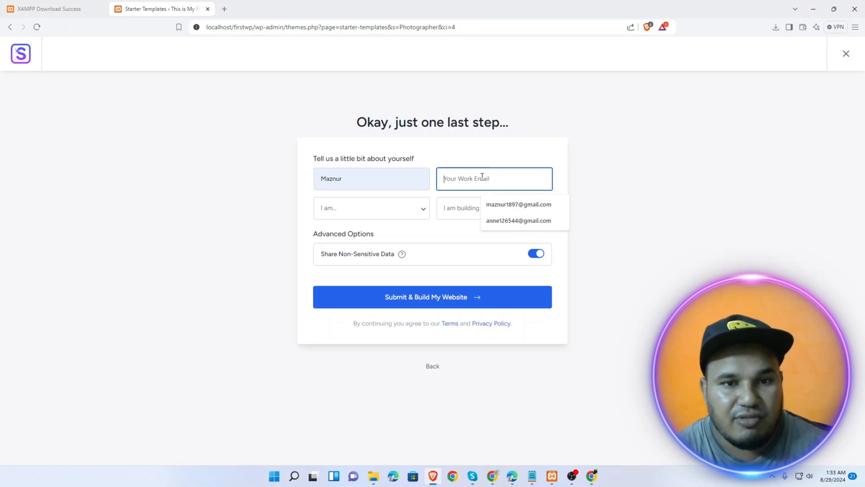
left_click(519, 220)
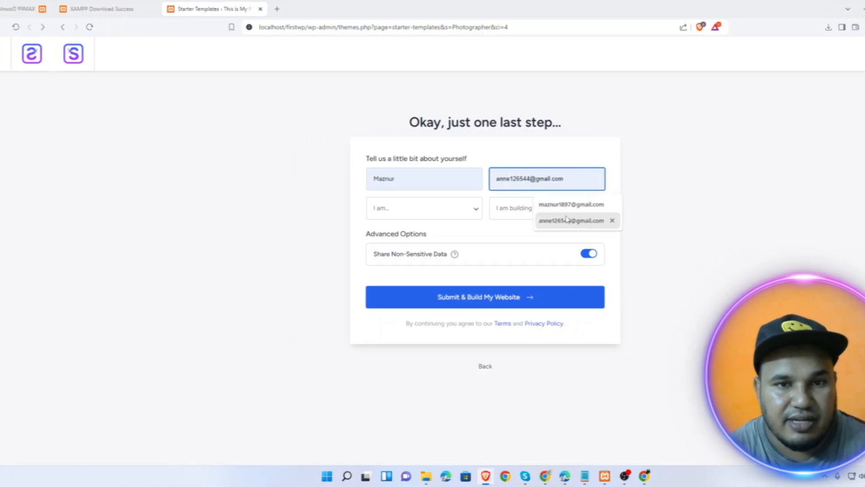
Set experience to Beginner and building for My Client, then submit to build the website
left_click(372, 207)
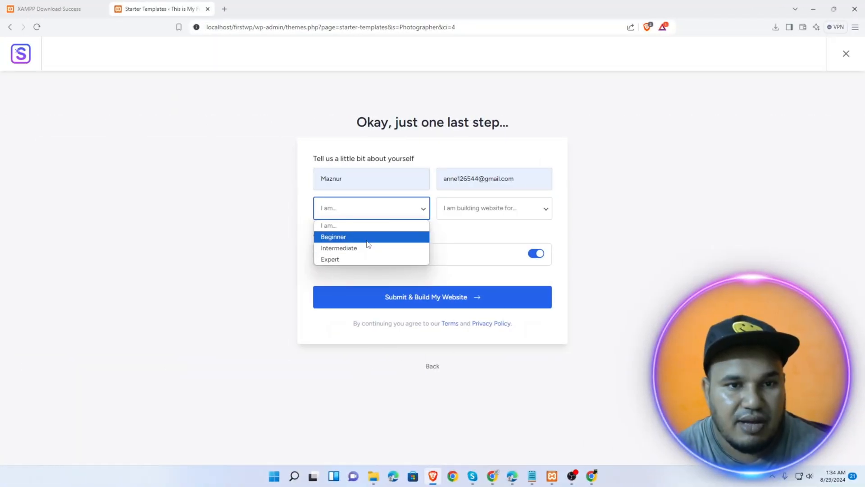
left_click(367, 240)
left_click(468, 209)
left_click(471, 248)
left_click(368, 256)
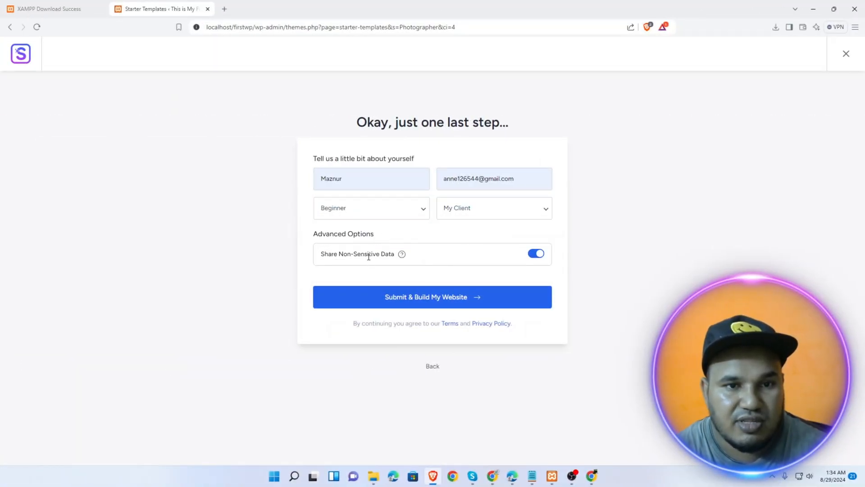
left_click(429, 298)
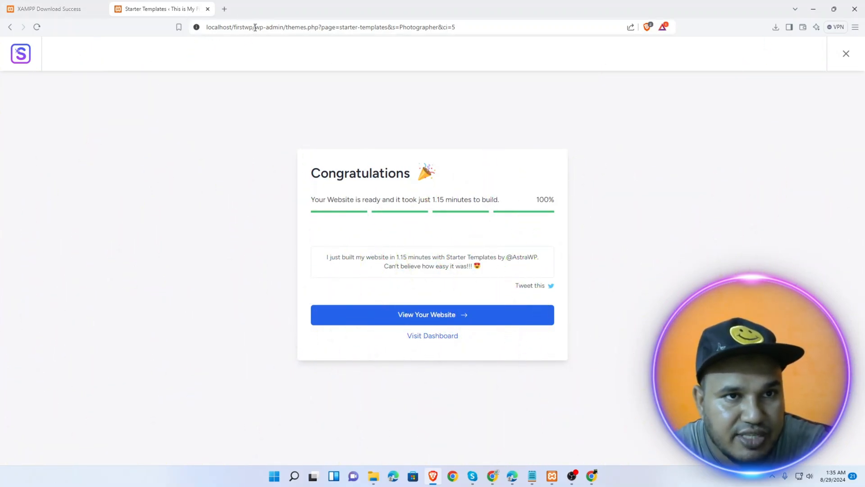
Copy the local site's base address and load it in a new browser tab
left_click_drag(255, 27, 197, 28)
key("ctrl+c")
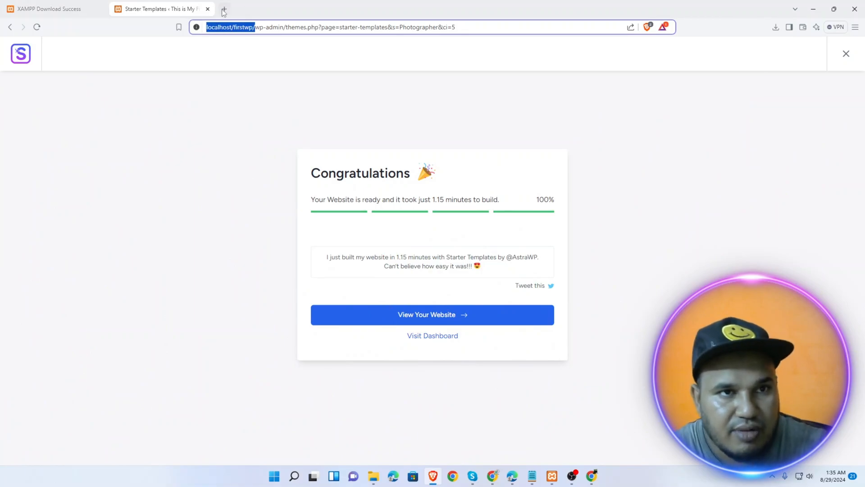
key("ctrl+t")
key("ctrl+v")
left_click(164, 5)
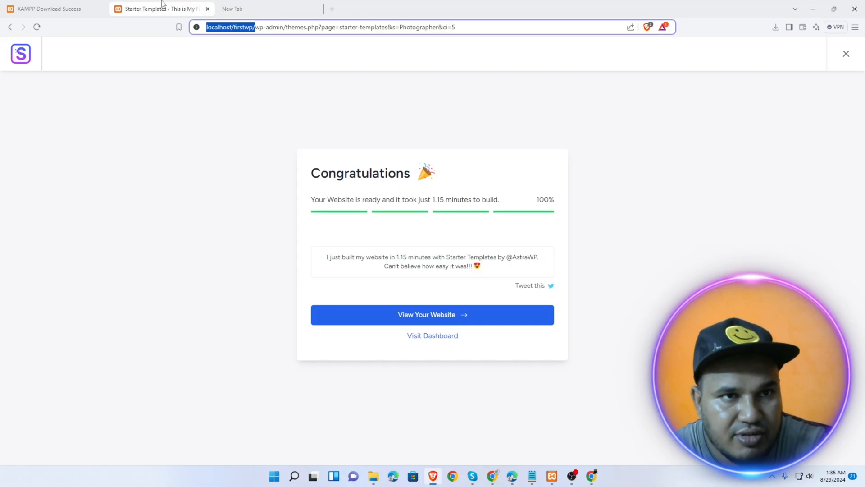
left_click(233, 4)
key("Return")
left_click(167, 4)
Open the finished voice-over site via View Your Website and scroll through its homepage
left_click(435, 316)
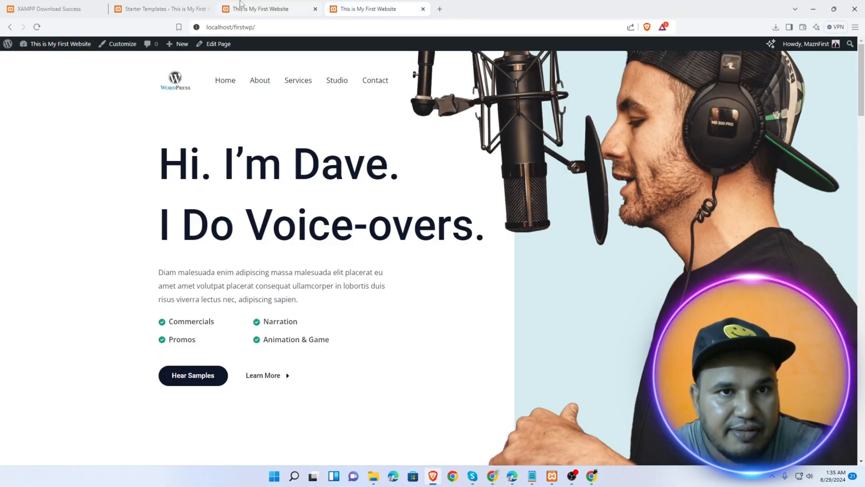
scroll(382, 358, "down", 5)
scroll(382, 358, "down", 20)
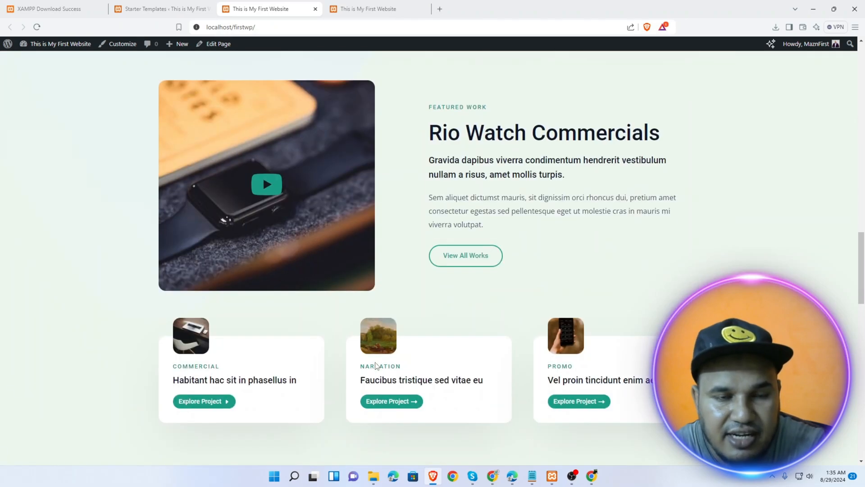
scroll(364, 352, "up", 20)
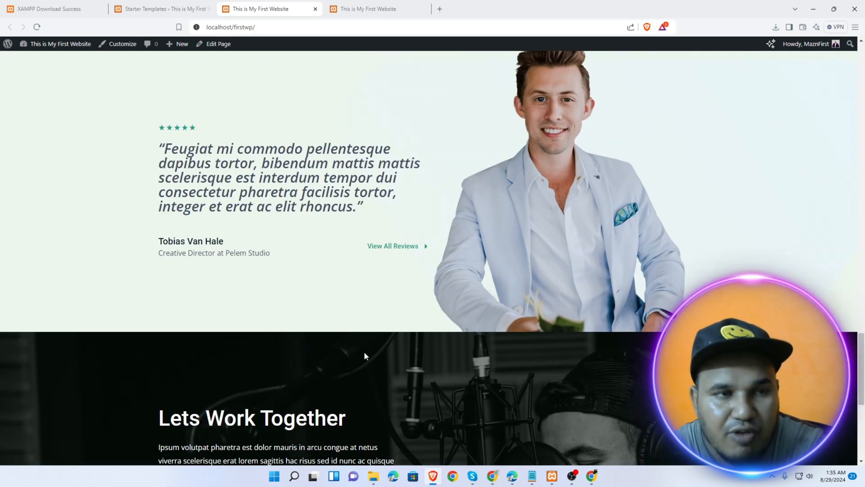
scroll(362, 351, "up", 10)
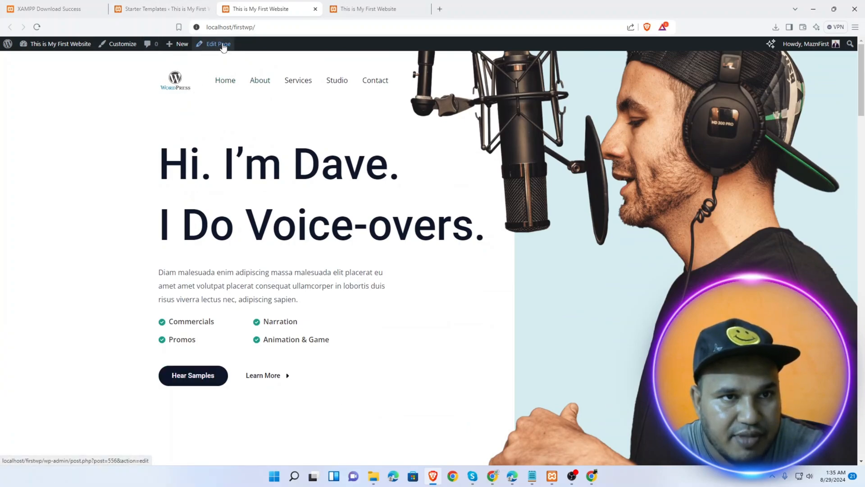
Go to the About page, edit it in the block editor, and step through the welcome guide to Get started
left_click(270, 86)
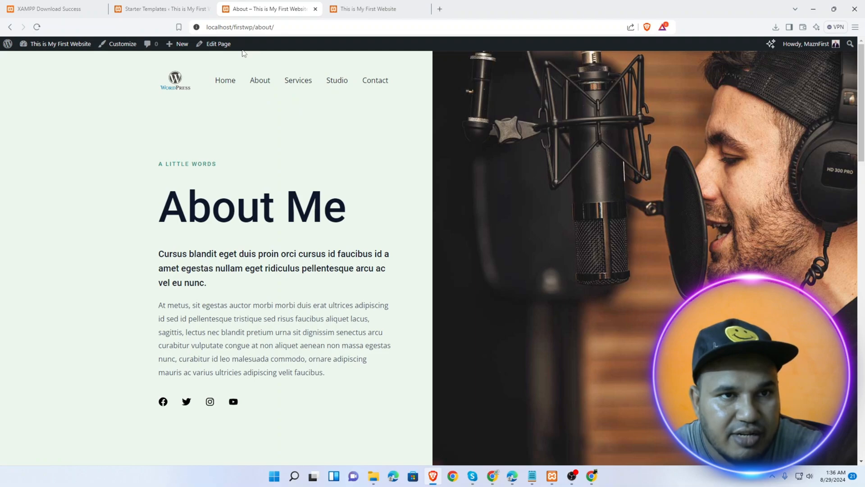
left_click(221, 43)
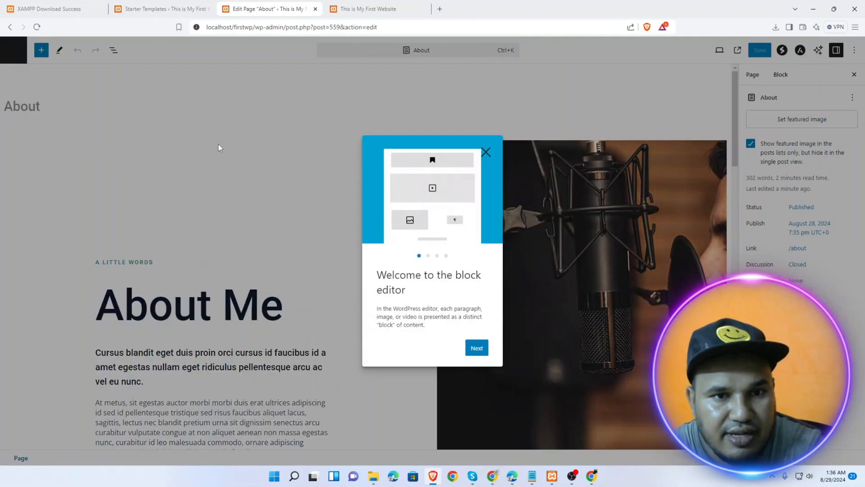
left_click(477, 348)
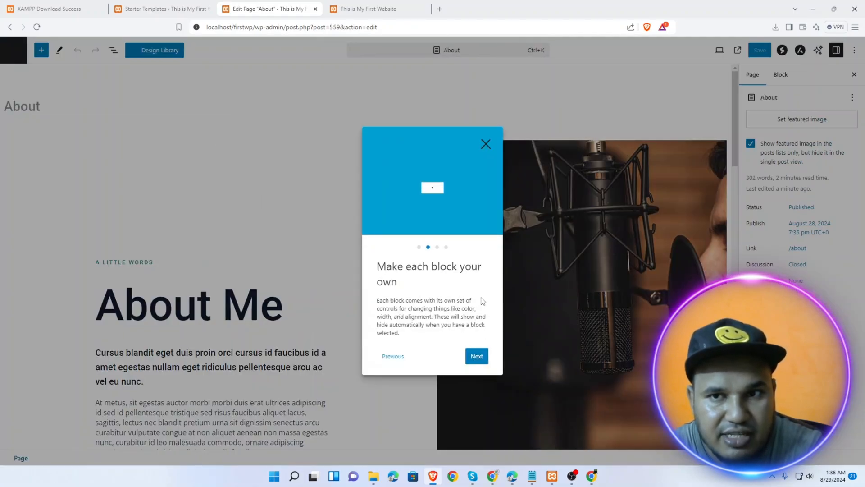
left_click(477, 356)
left_click(477, 355)
left_click(469, 347)
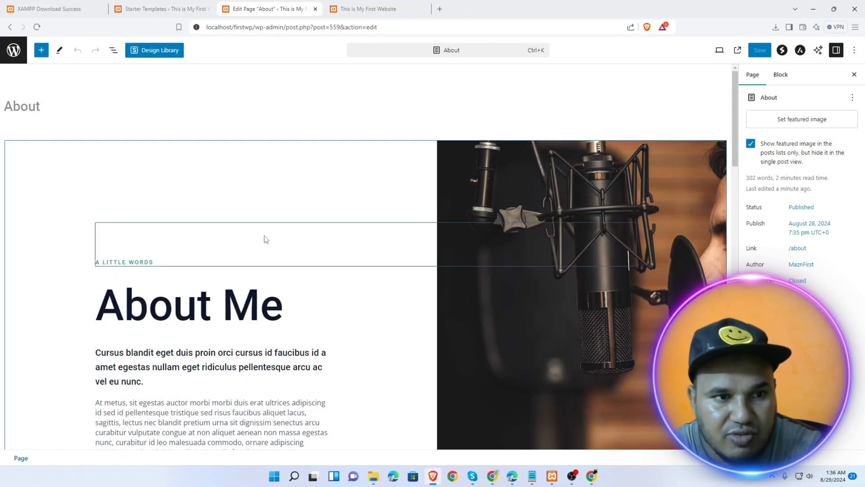
scroll(265, 240, "down", 3)
scroll(249, 223, "up", 3)
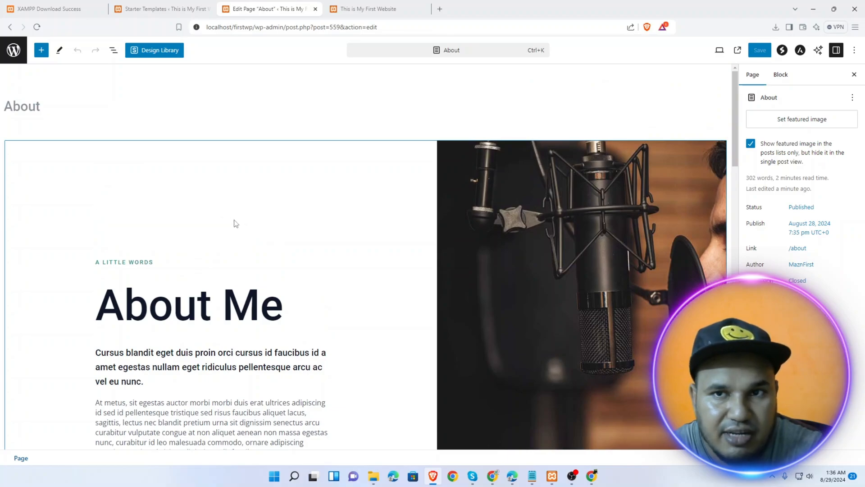
scroll(150, 344, "down", 2)
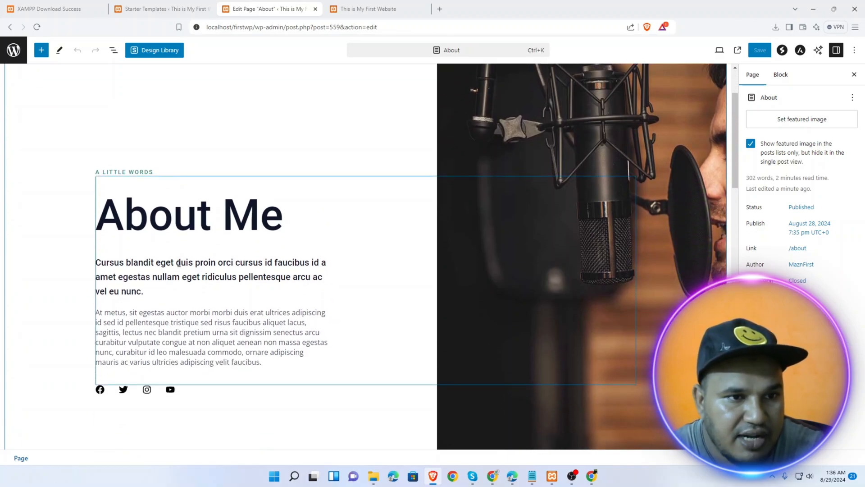
Replace the bold About Me paragraph with a bio introducing the artist by name and inviting voice work enquiries
triple_click(147, 288)
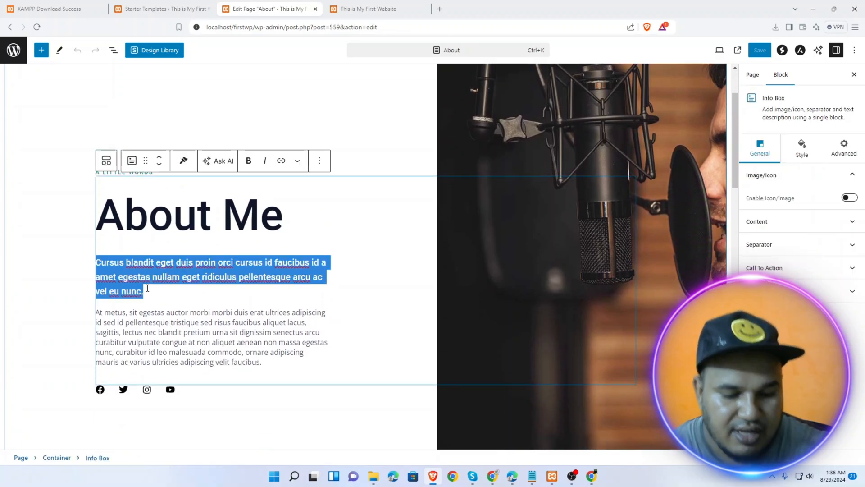
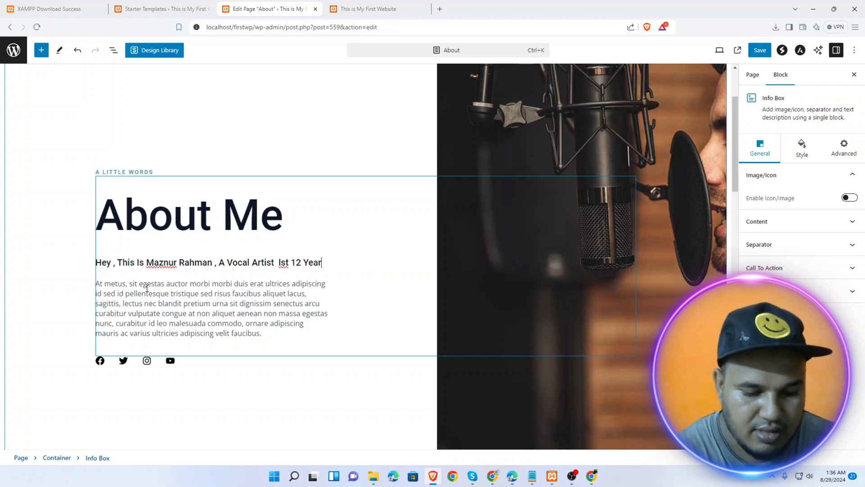
type(".")
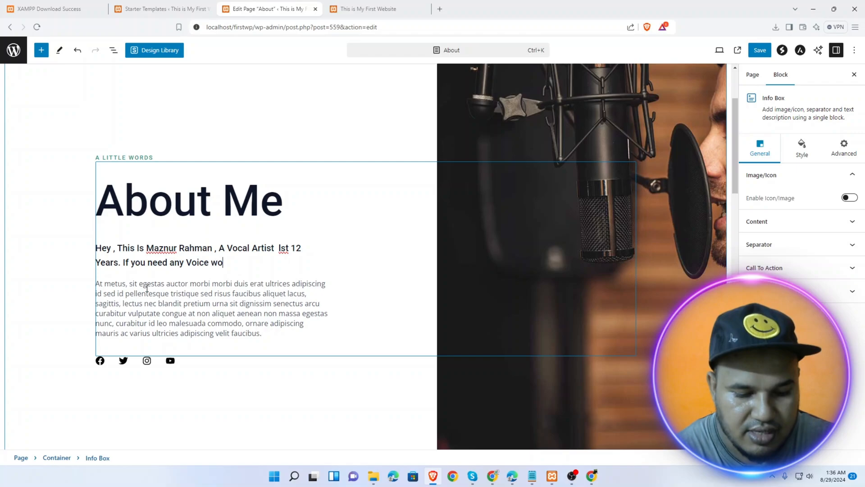
type("If you need any Voice work please")
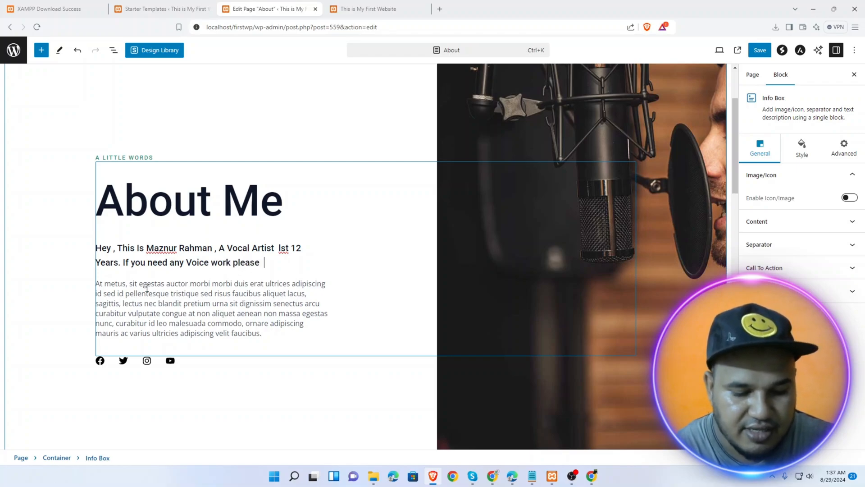
type("  Contect me.")
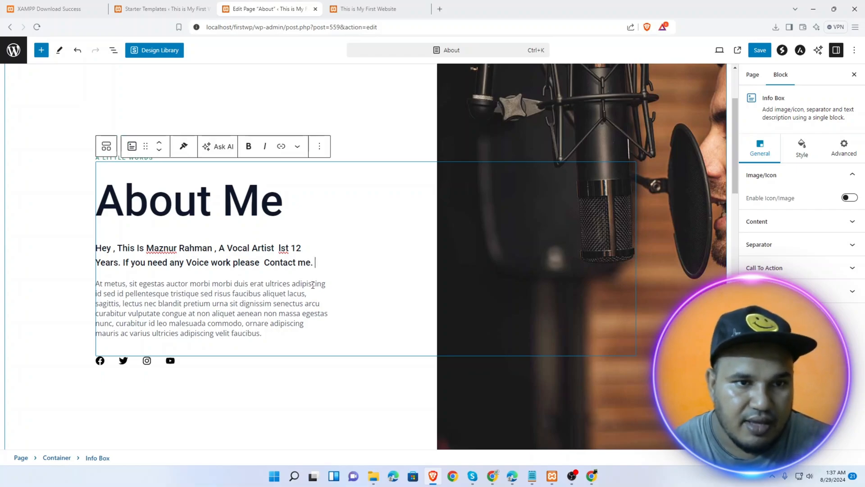
Correct the typo 'Ist' to 'last' in the intro paragraph
left_click(287, 248)
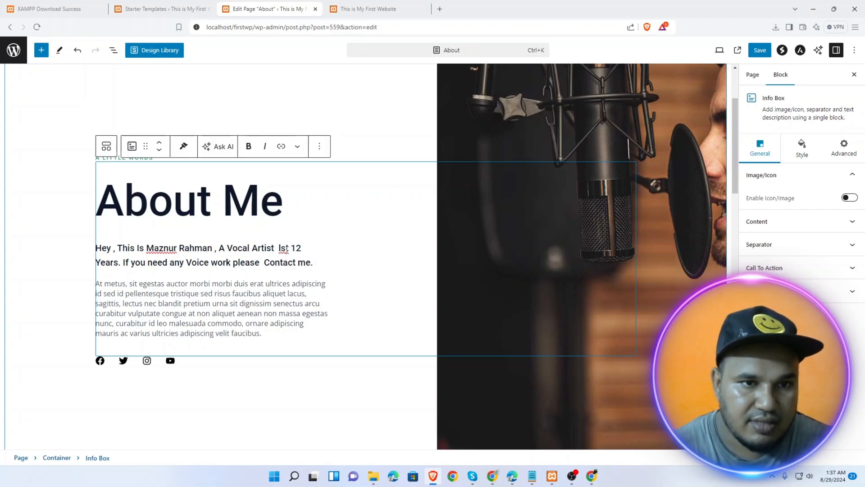
left_click_drag(286, 248, 277, 249)
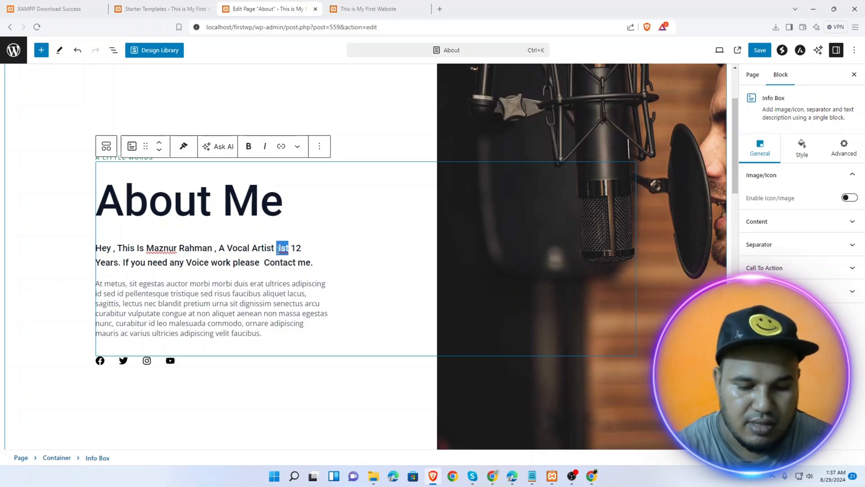
type("last")
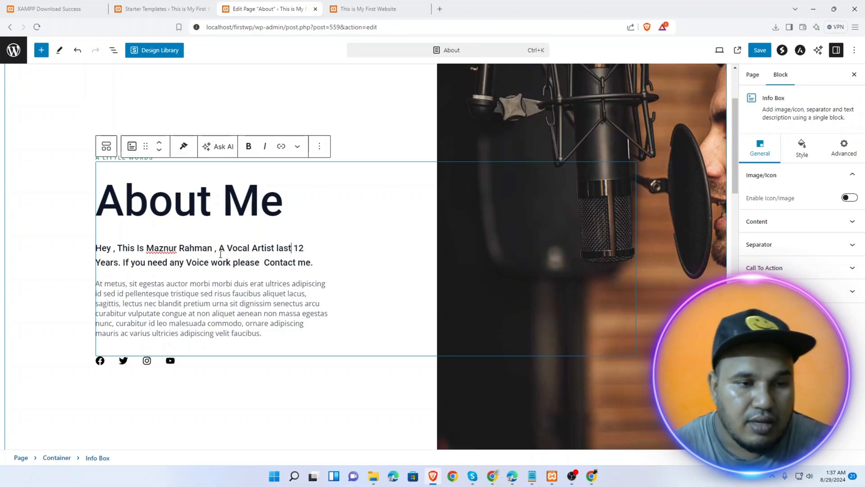
left_click(101, 283)
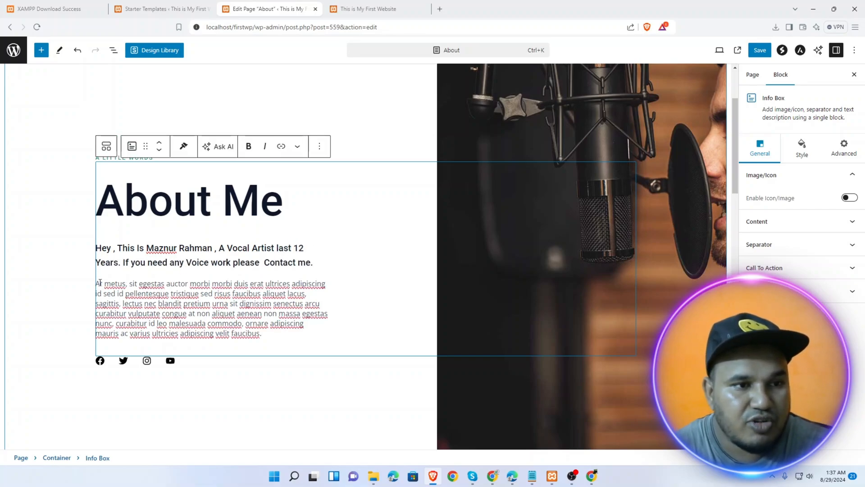
Change the Sagittis paragraph under 'One of the most versatile voices' to 'Hello' and save the page
scroll(201, 298, "down", 5)
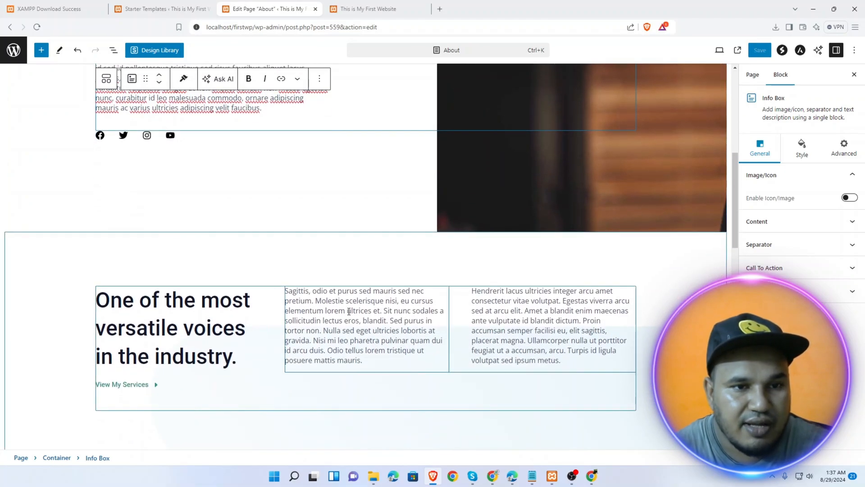
triple_click(319, 308)
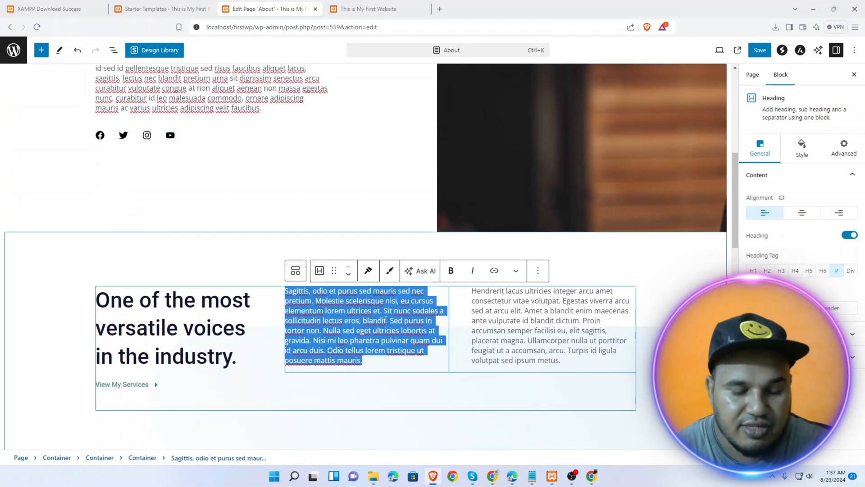
type("Hello")
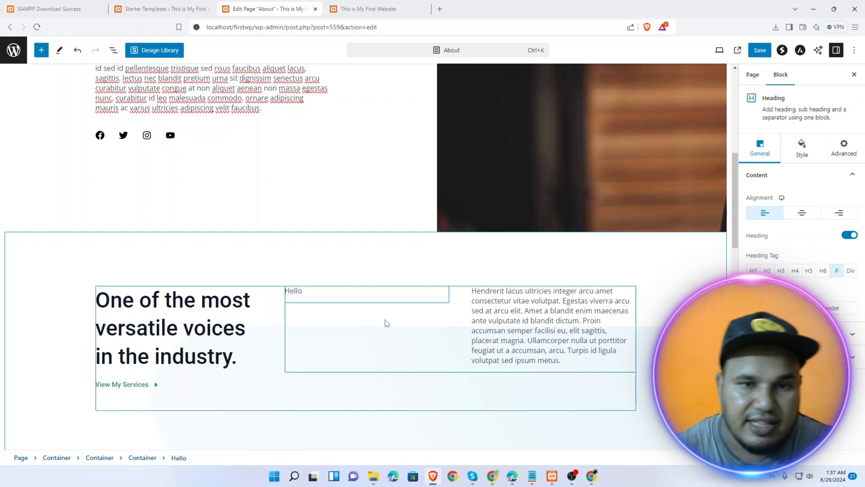
triple_click(549, 324)
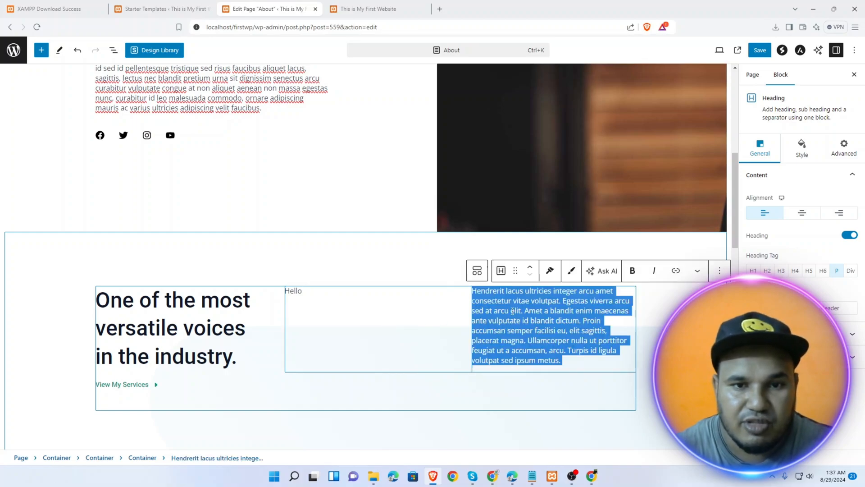
left_click(761, 56)
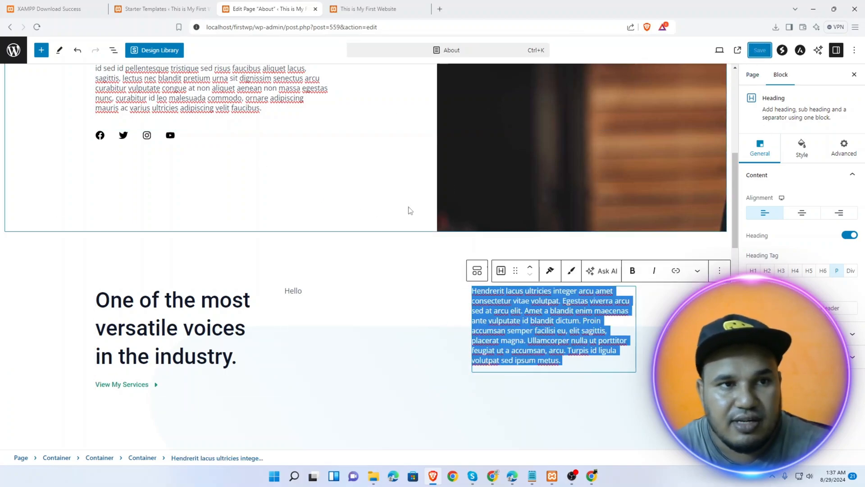
Review the new vocal-artist bio on the live About page, then go back to its editor
left_click(86, 444)
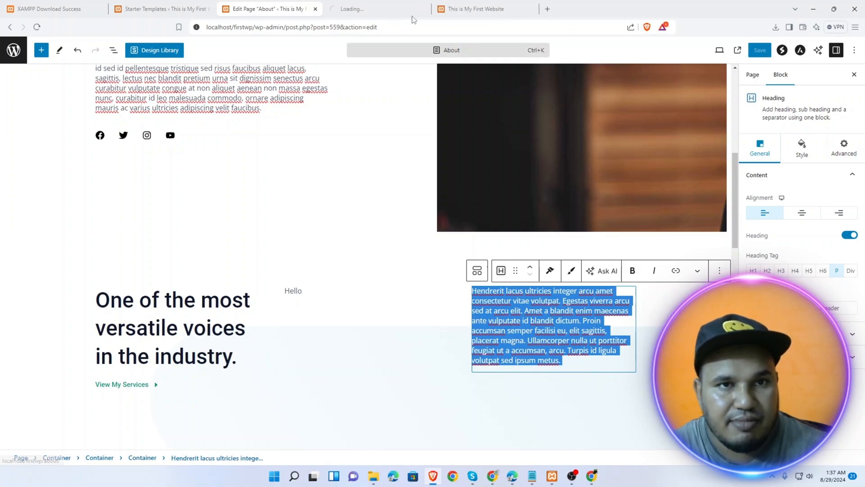
left_click(411, 13)
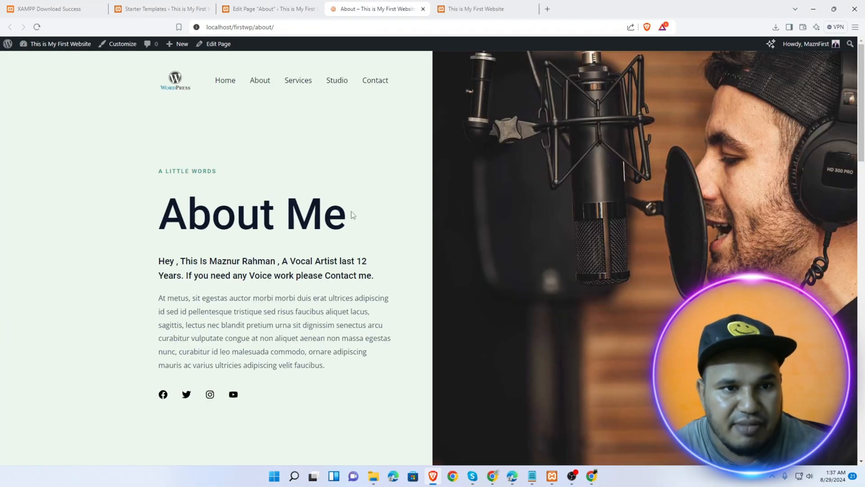
left_click_drag(180, 261, 356, 352)
left_click(309, 270)
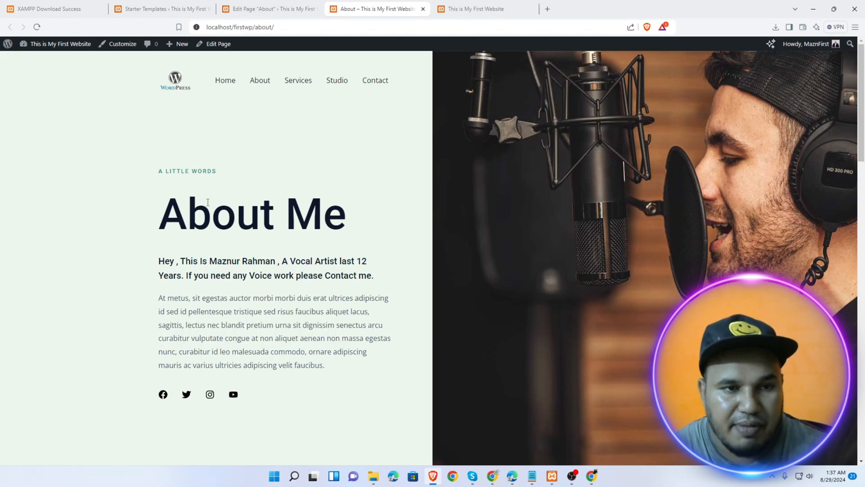
left_click_drag(188, 211, 325, 217)
left_click_drag(276, 286, 305, 366)
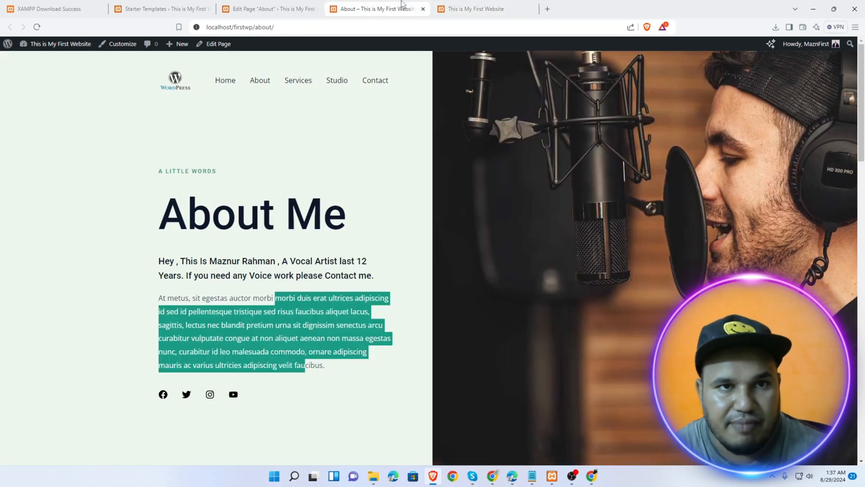
left_click(269, 8)
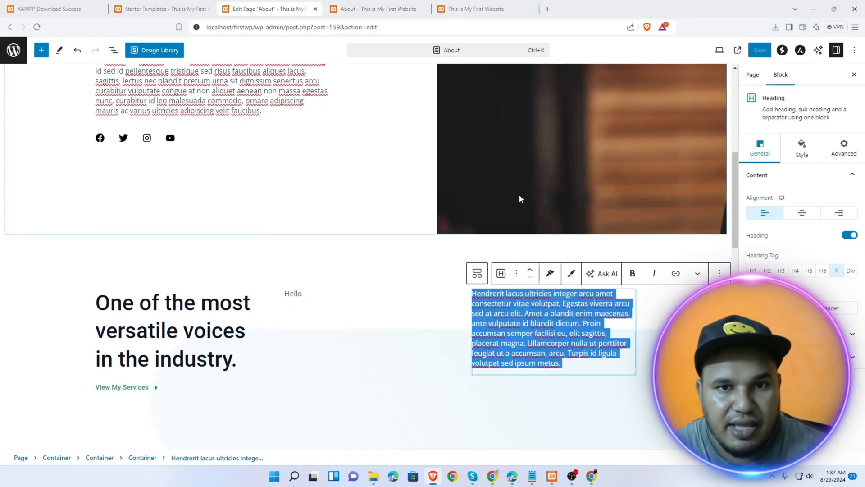
Set the About Me container's Style > Background image to the black-and-white microphone from Media Library
scroll(541, 212, "up", 4)
left_click(581, 231)
scroll(581, 185, "up", 3)
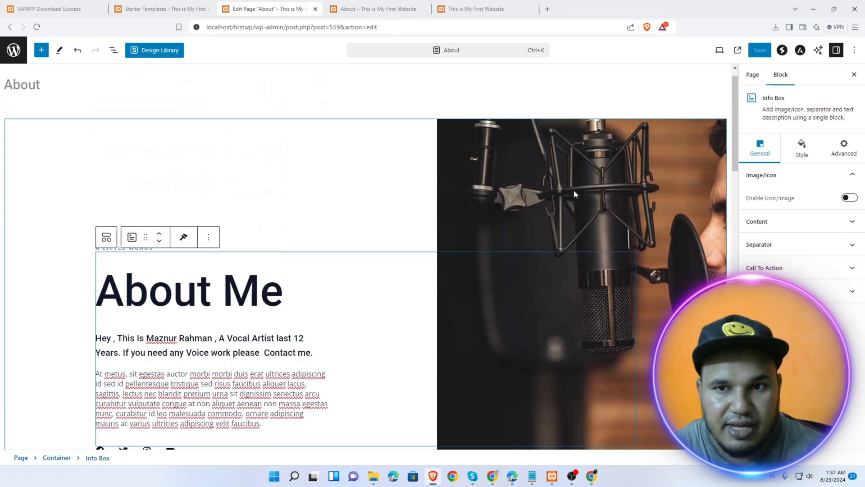
left_click(574, 190)
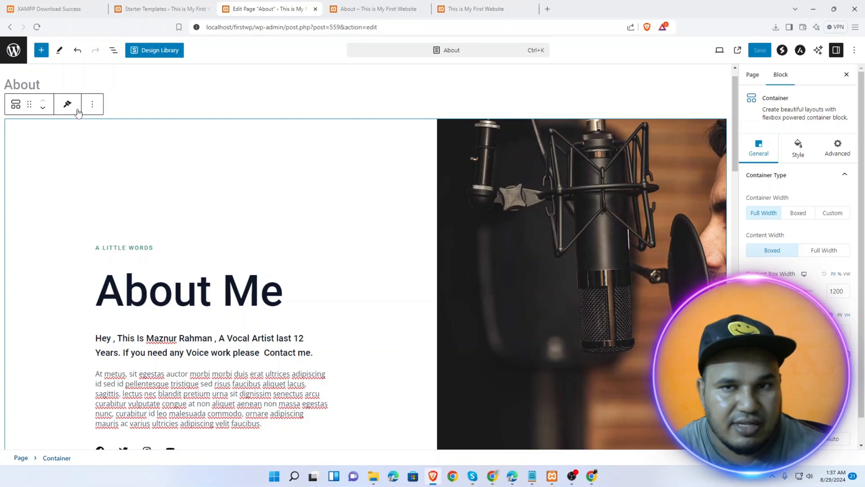
left_click(798, 150)
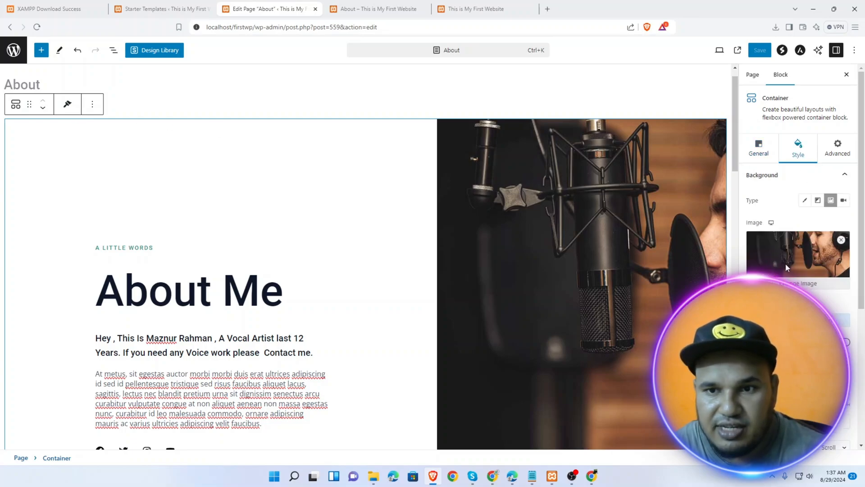
left_click(793, 281)
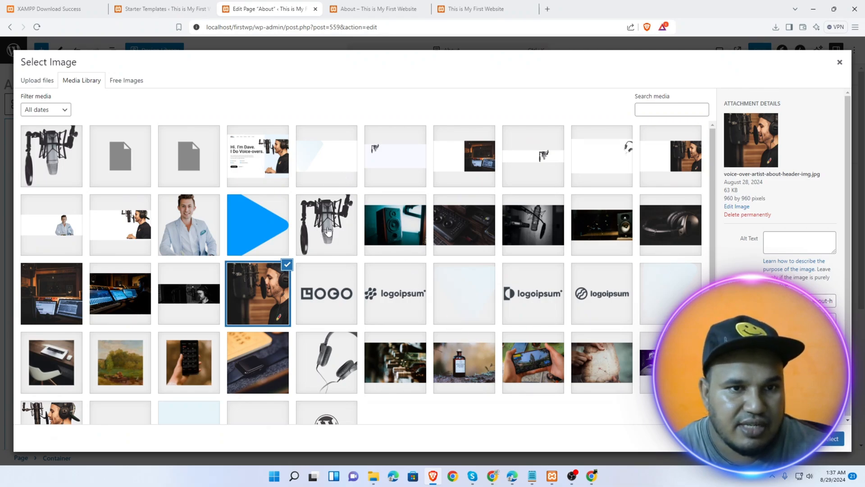
left_click(320, 232)
left_click(832, 439)
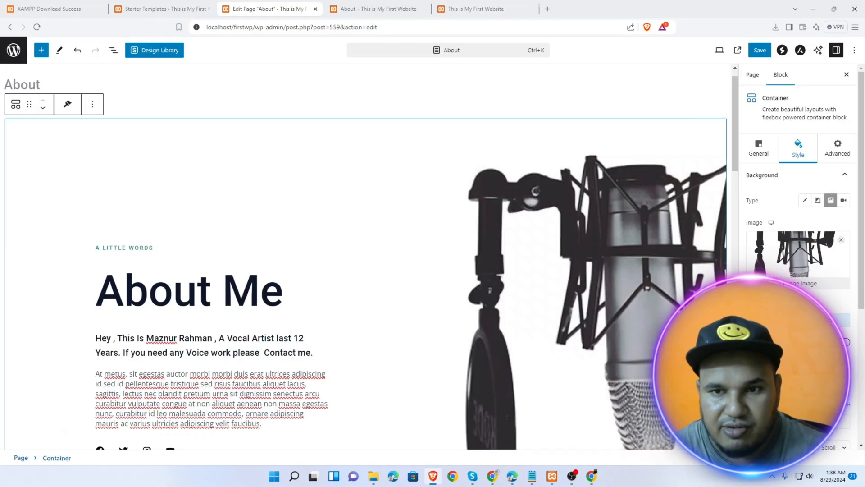
scroll(530, 316, "down", 8)
scroll(531, 316, "up", 5)
scroll(531, 316, "up", 4)
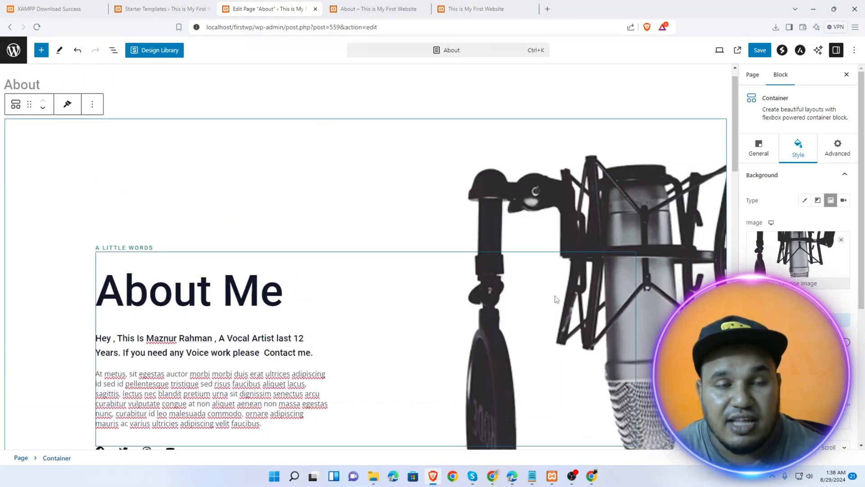
Go to Unsplash from Google and search for 'Voice artist' photos
left_click(538, 10)
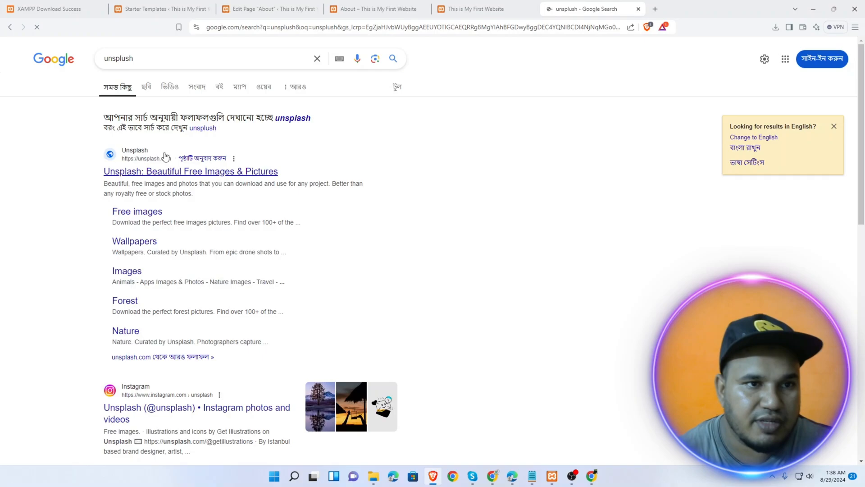
left_click(168, 174)
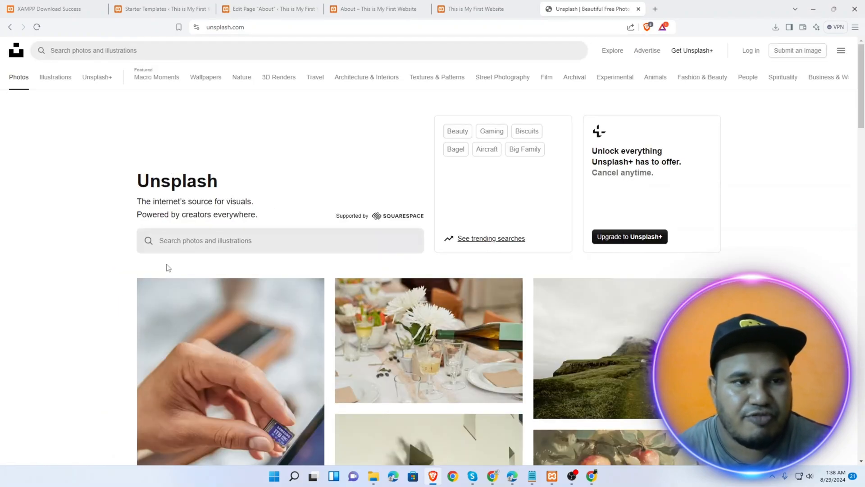
left_click(221, 240)
type("Voic")
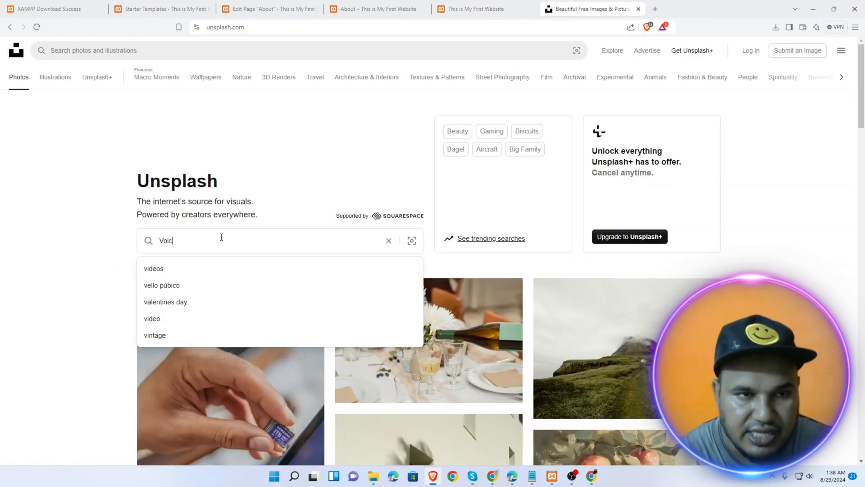
type("e artic")
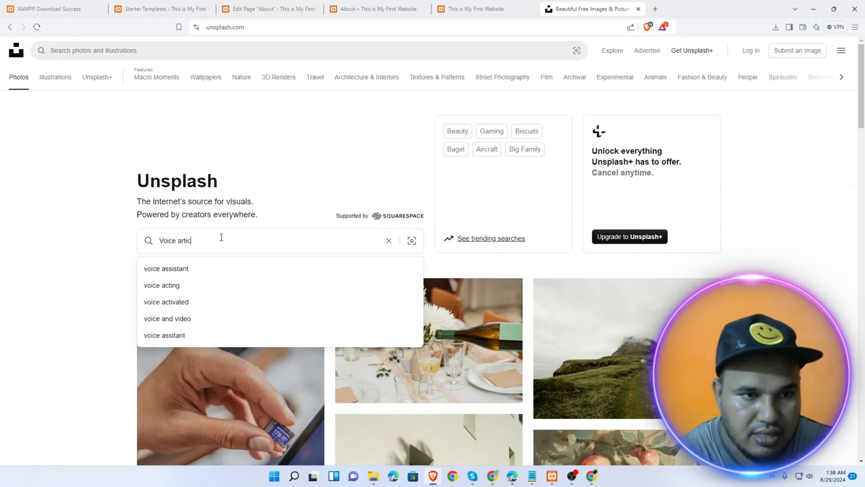
key("BackSpace")
type("st")
key("Return")
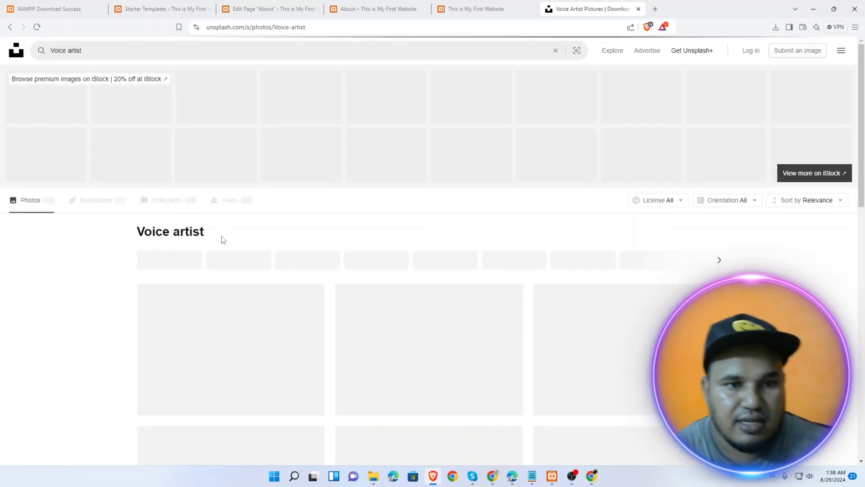
scroll(517, 344, "down", 6)
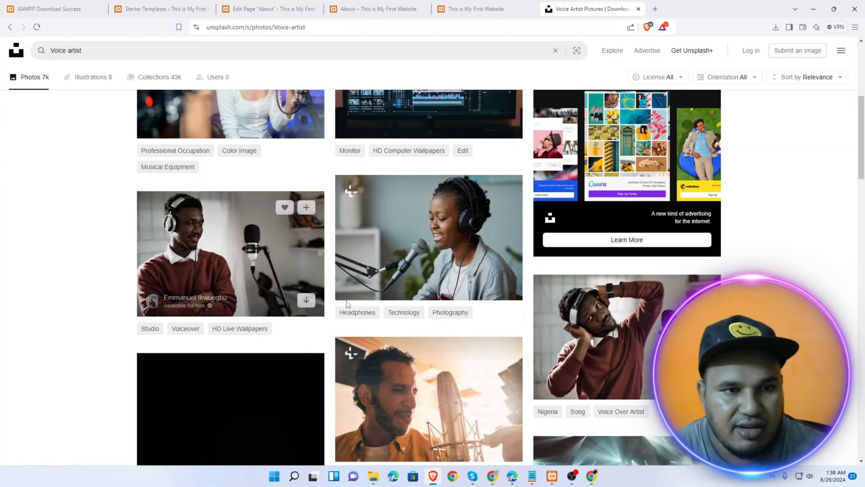
scroll(517, 344, "down", 9)
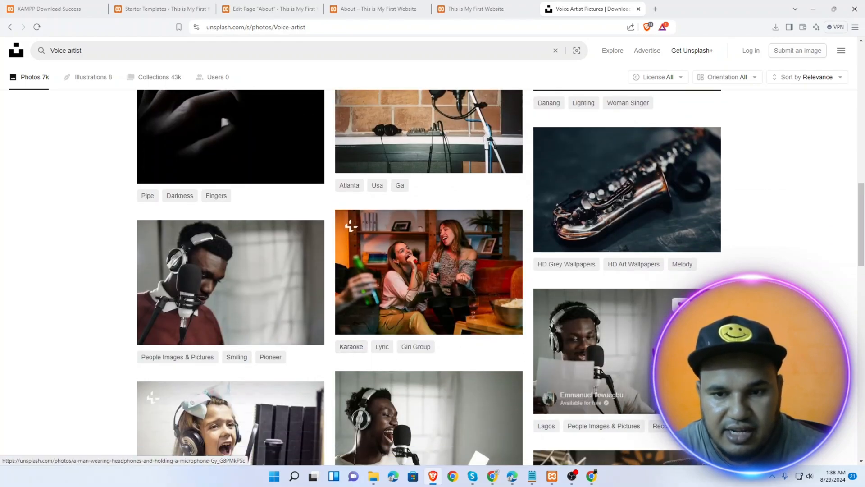
Download the photo of the man in headphones to Downloads and return to the editor
left_click(704, 397)
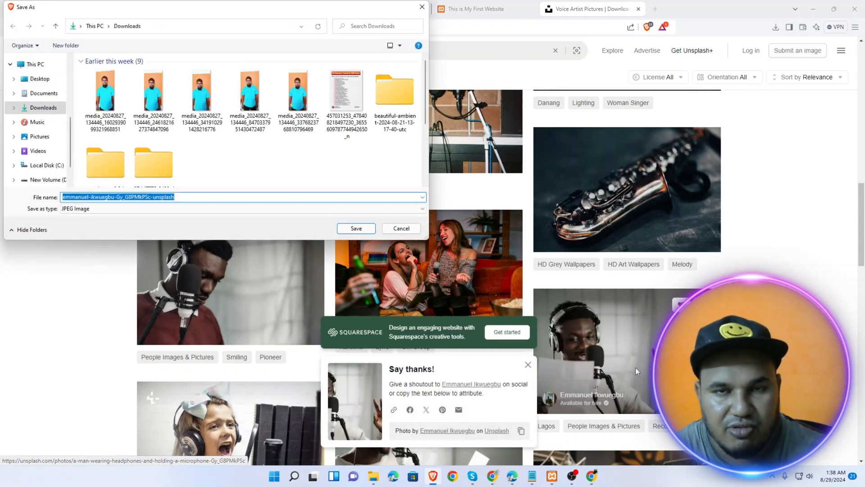
left_click(355, 228)
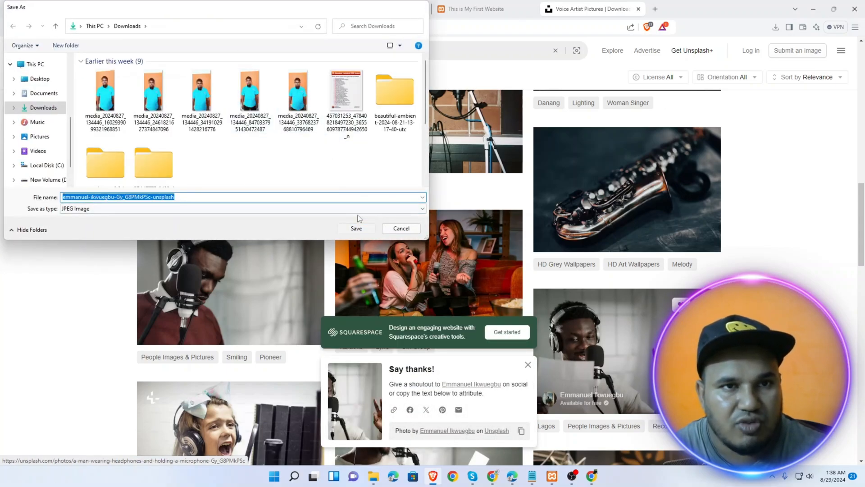
left_click(279, 8)
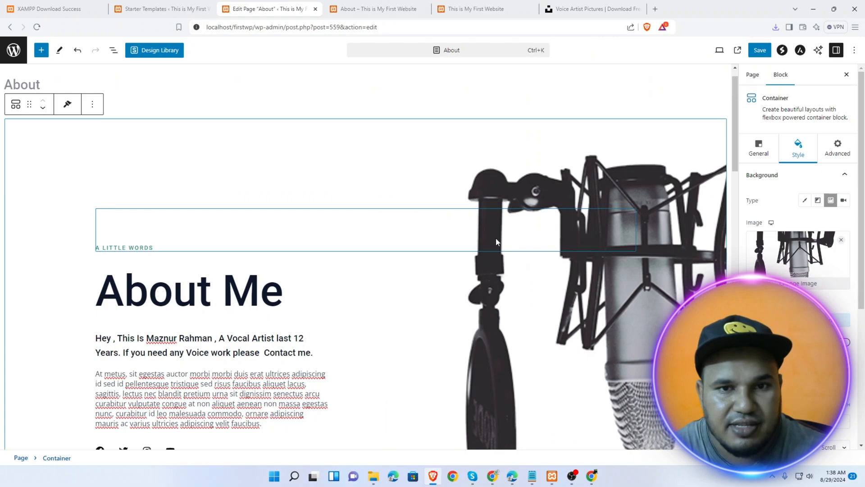
Upload the downloaded headphone photo and set it as the About Me container background
left_click(570, 166)
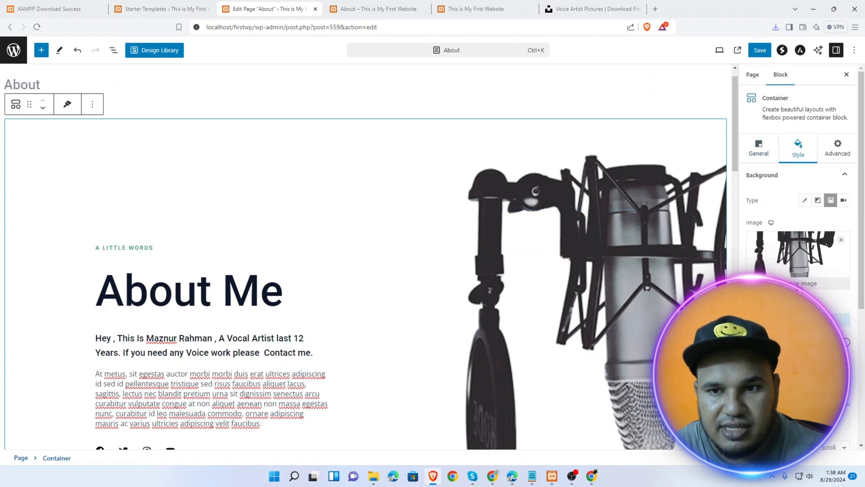
left_click(801, 283)
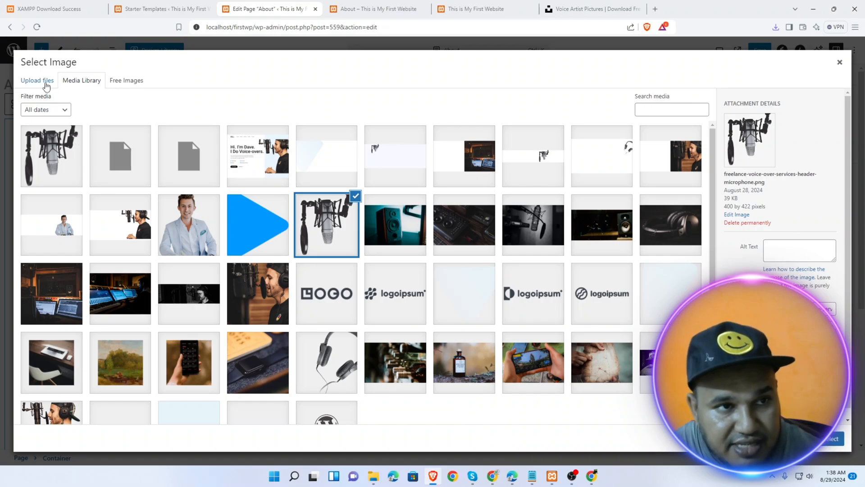
left_click(42, 82)
left_click(415, 240)
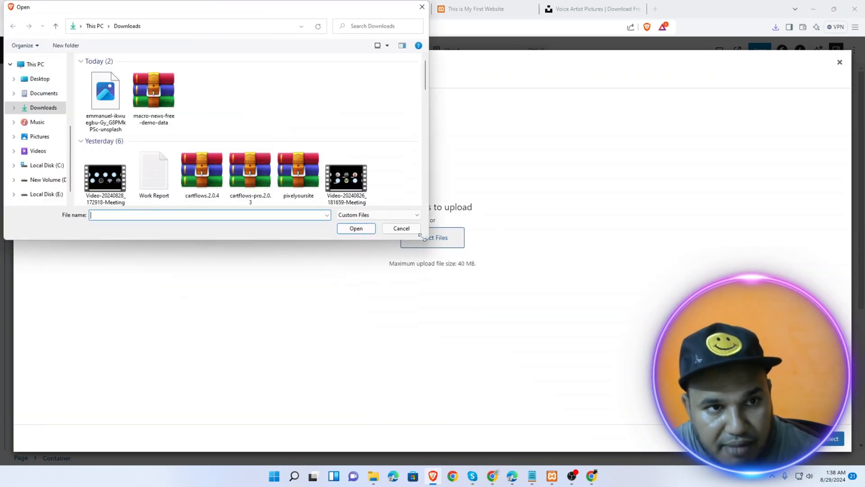
left_click(108, 100)
double_click(109, 100)
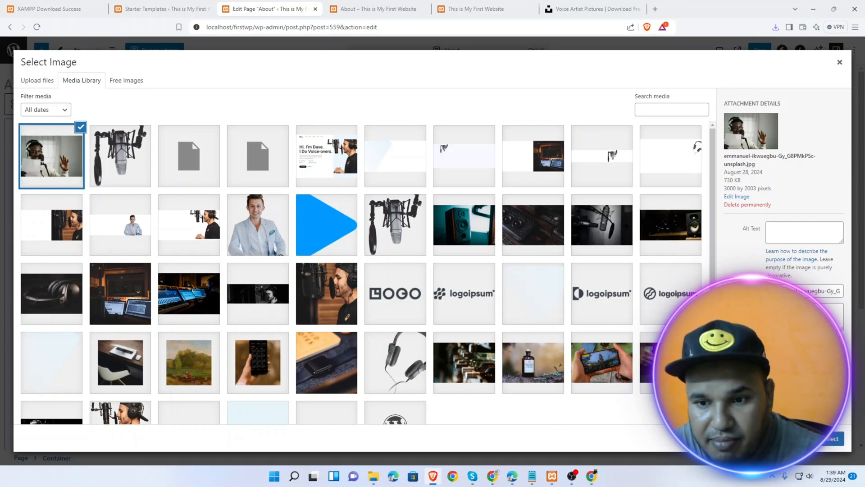
left_click(834, 439)
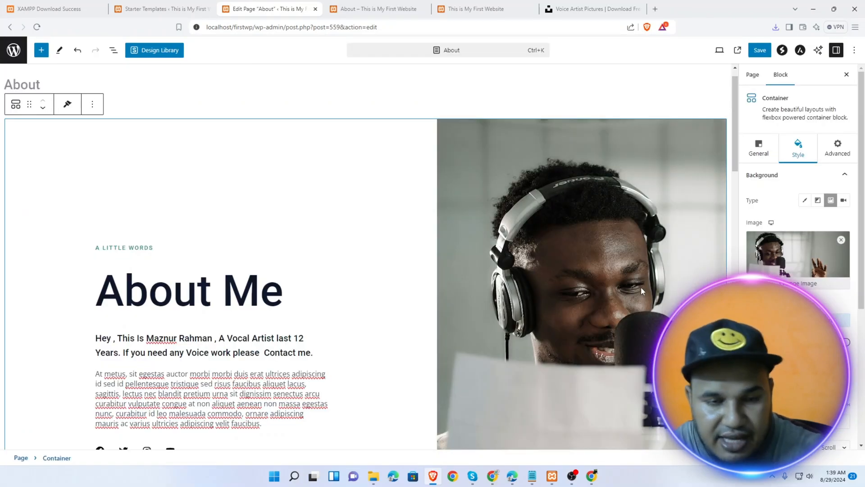
Save the About page and open it on the live site
scroll(518, 299, "down", 10)
scroll(518, 299, "up", 10)
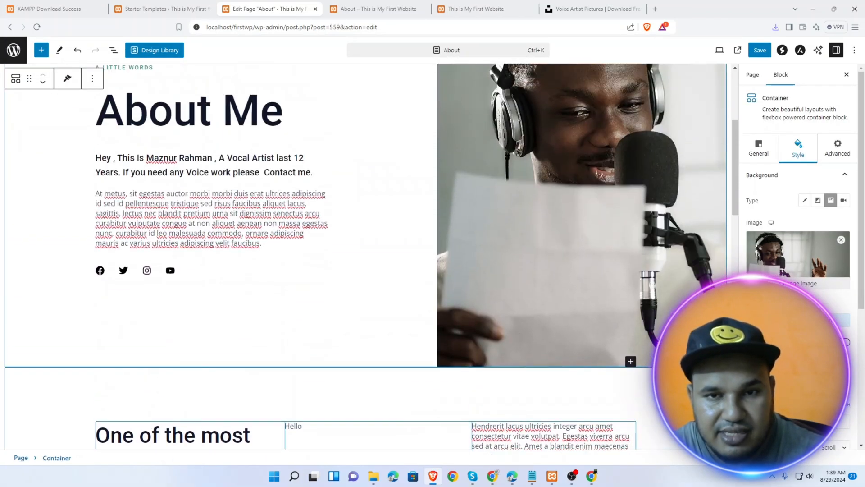
scroll(598, 285, "up", 2)
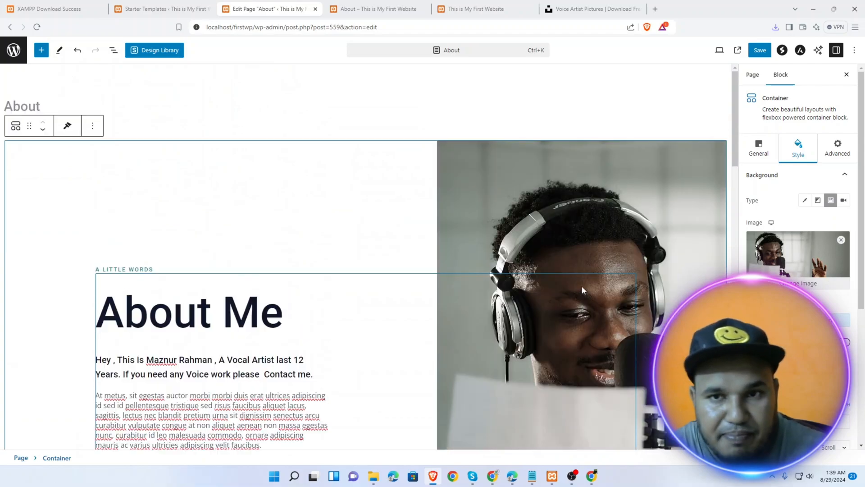
left_click(760, 50)
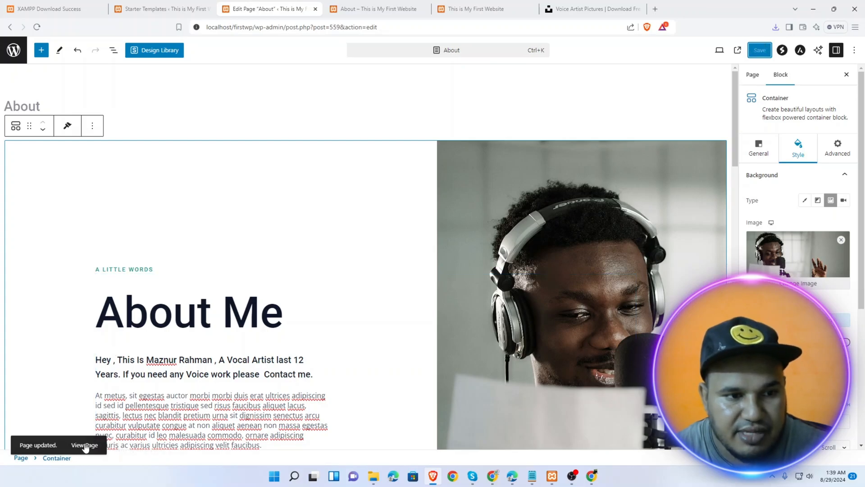
left_click(84, 444)
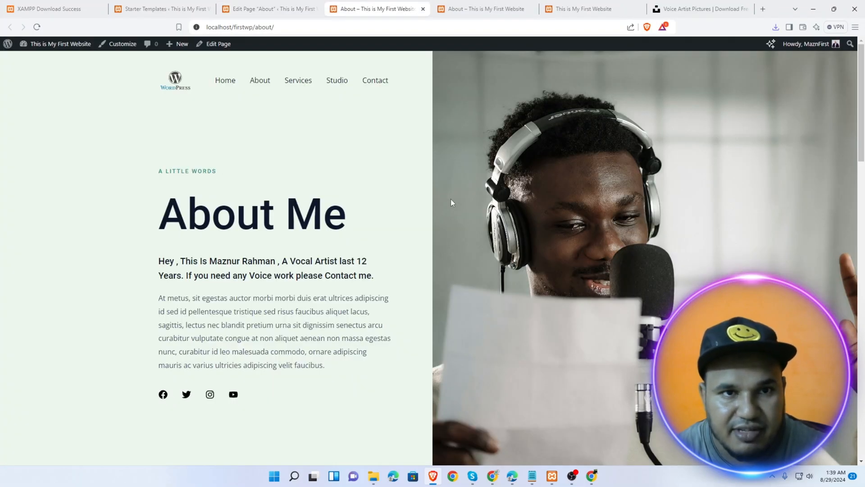
Navigate from the live About page to the Home page and open it via Edit Page
scroll(450, 202, "down", 5)
scroll(442, 219, "up", 5)
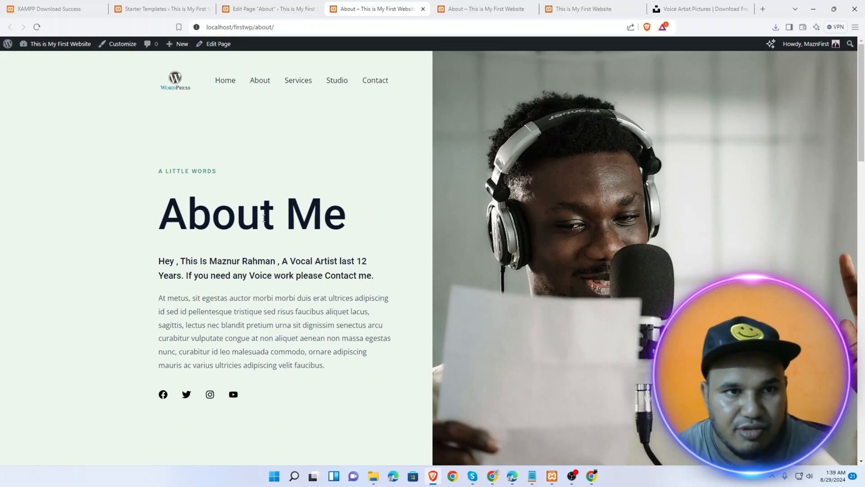
left_click(227, 82)
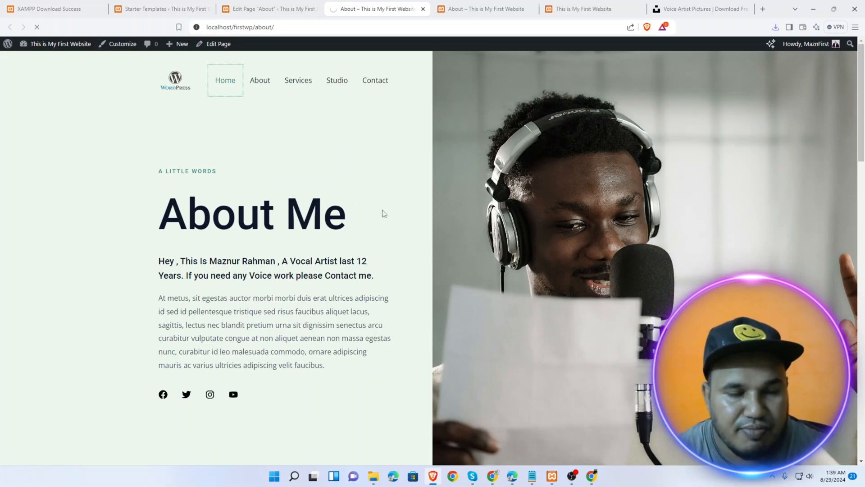
scroll(622, 220, "up", 8)
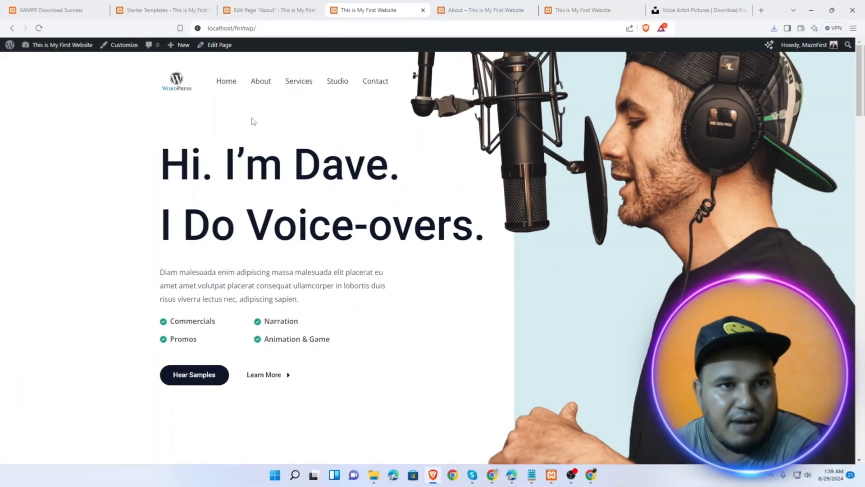
left_click(223, 47)
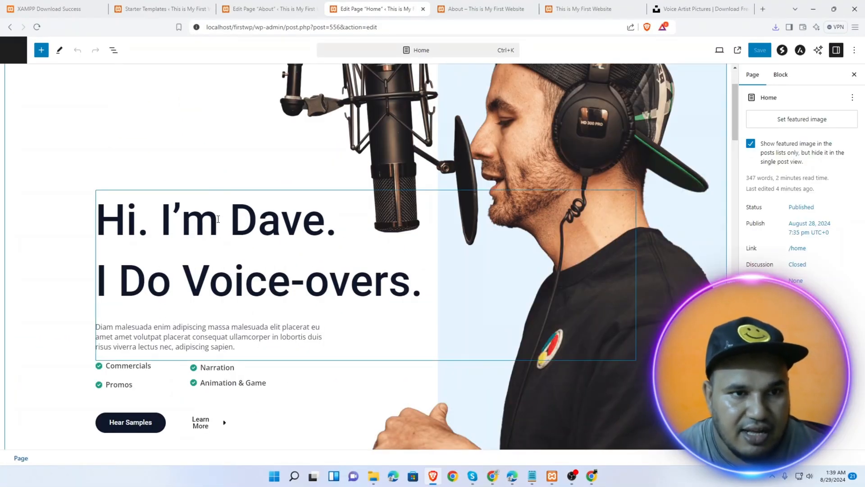
Replace 'Dave' in the greeting heading with the author's name
left_click(218, 219)
left_click_drag(230, 220, 326, 224)
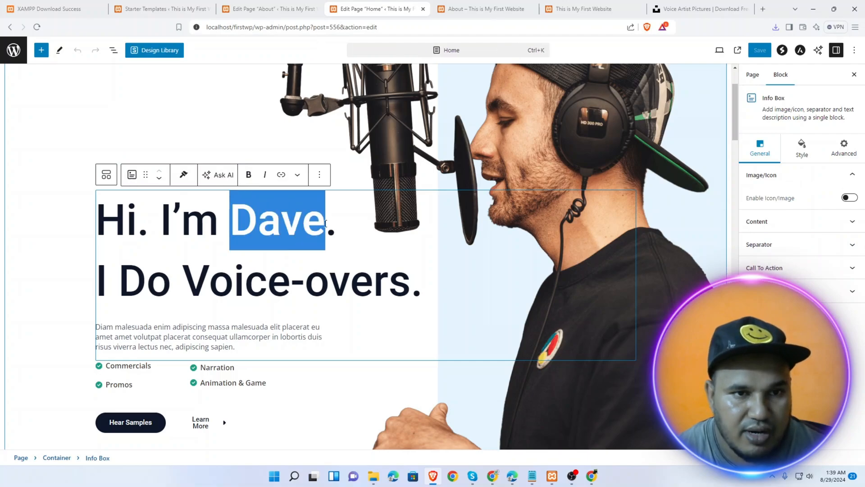
type("Maznur")
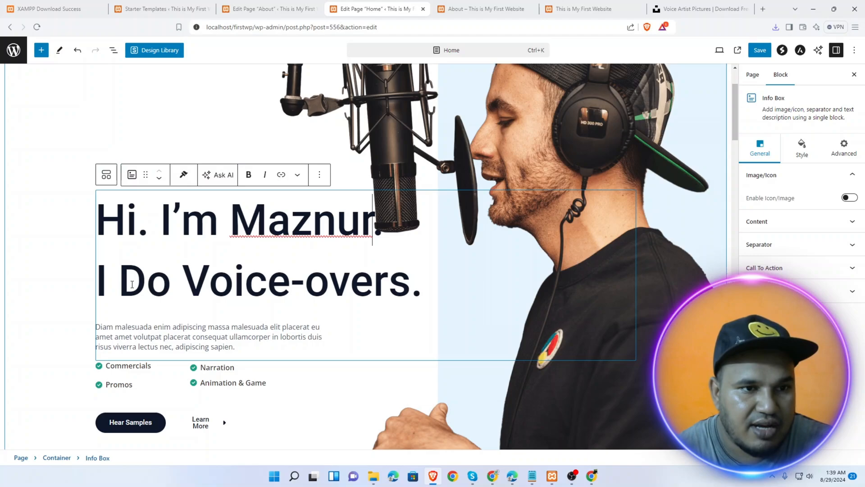
Replace the placeholder description with a bio about over 12 years of voice work for commercial projects
left_click(102, 325)
key("ctrl+a")
type("I am")
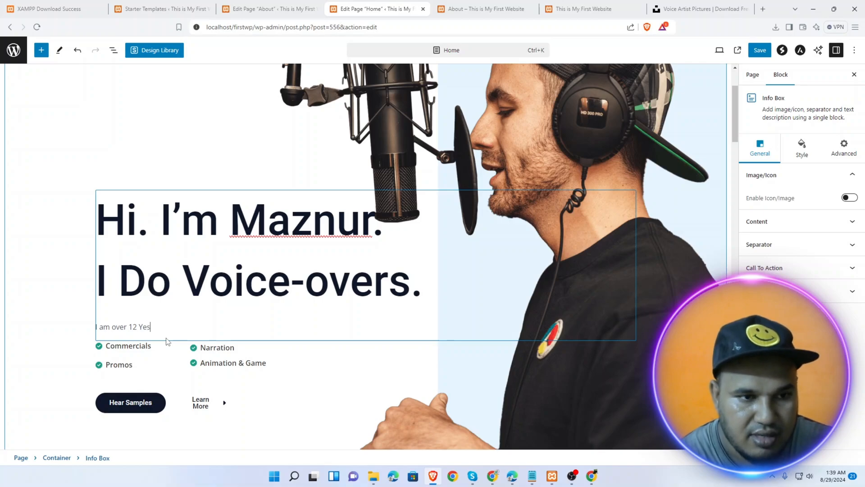
type("over 12 Years ")
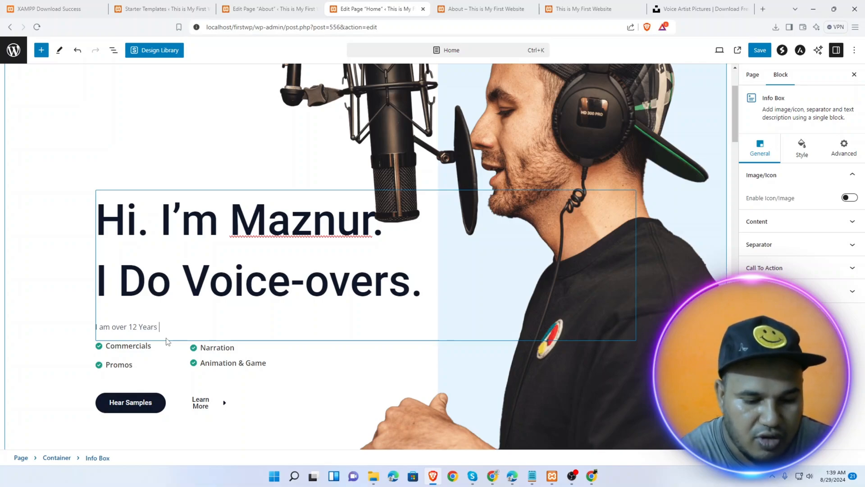
type("iof")
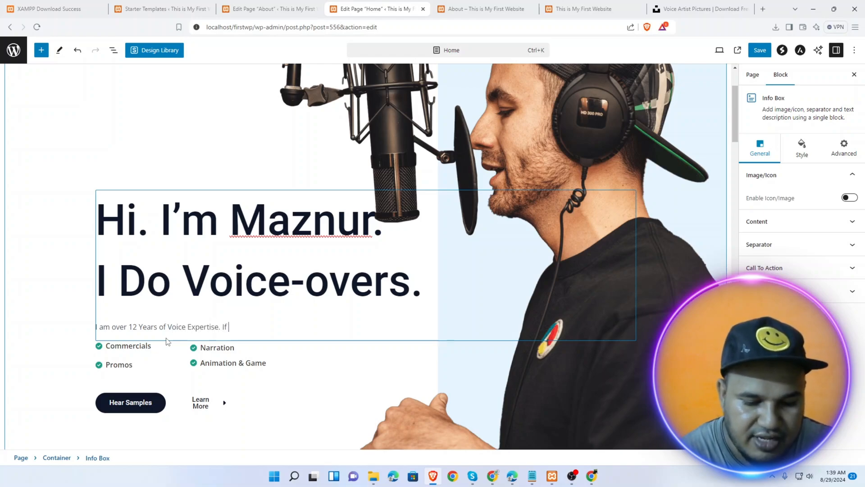
type("need any Voice f")
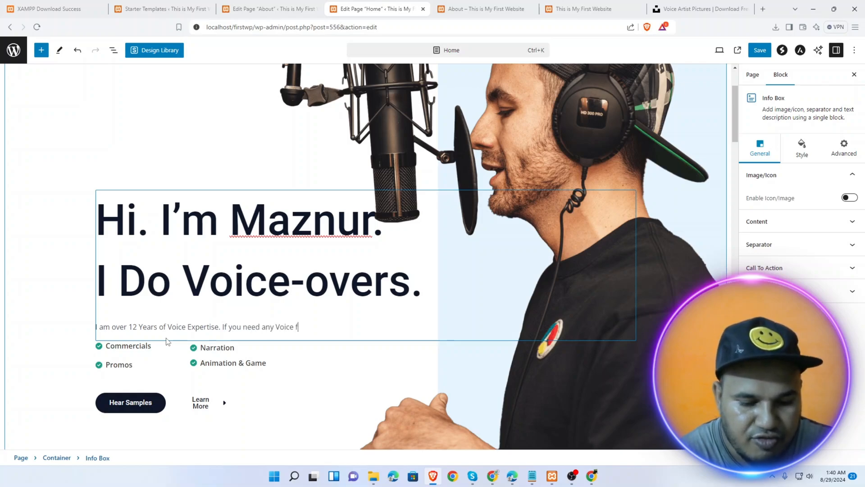
type("or your Come")
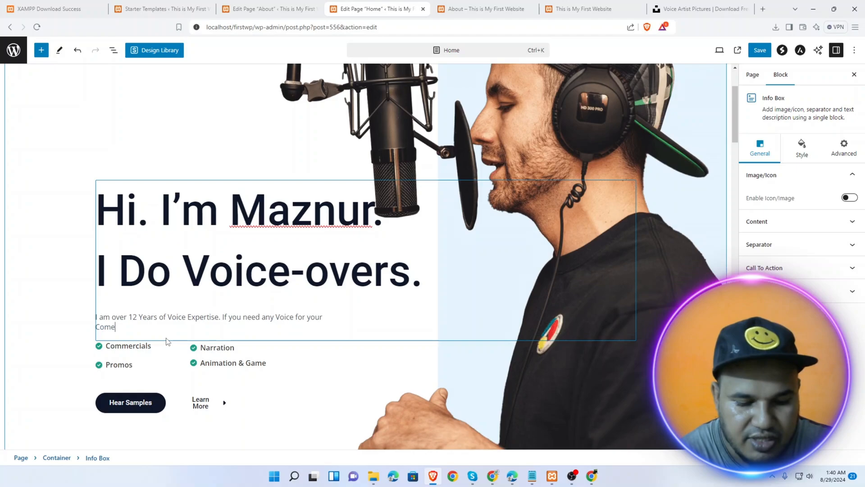
type("rcial project o")
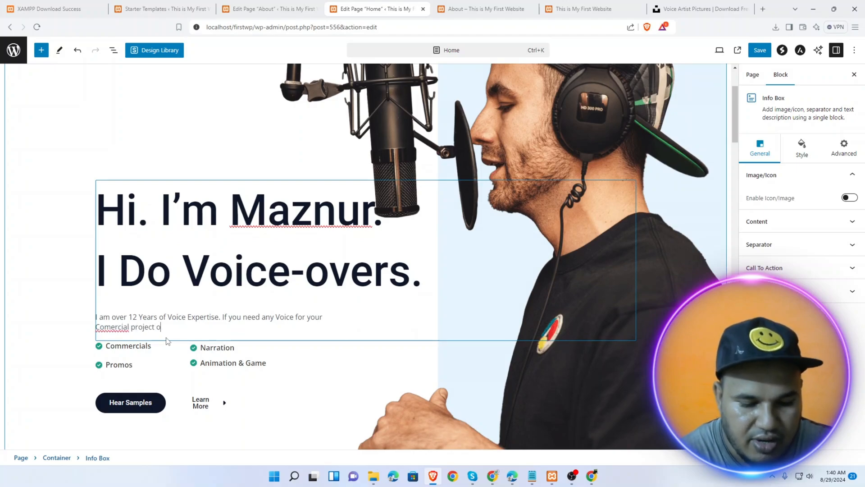
type("r Any Personal Project , You can hire me for Quality")
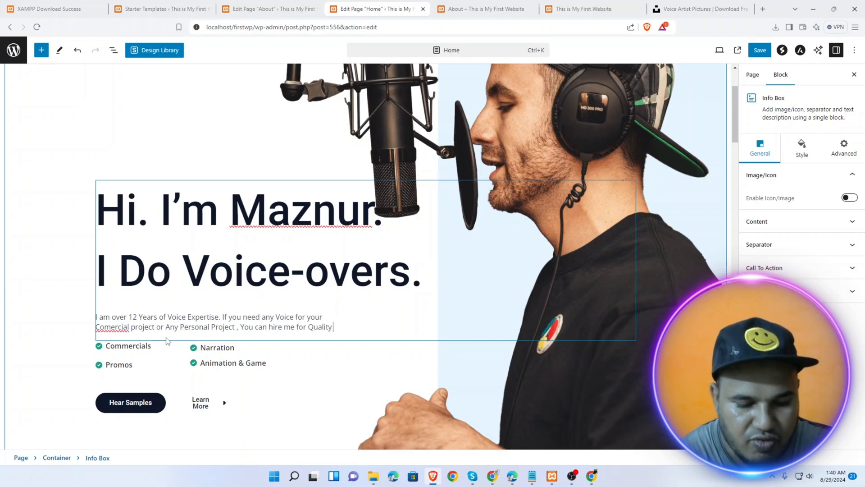
type("works.")
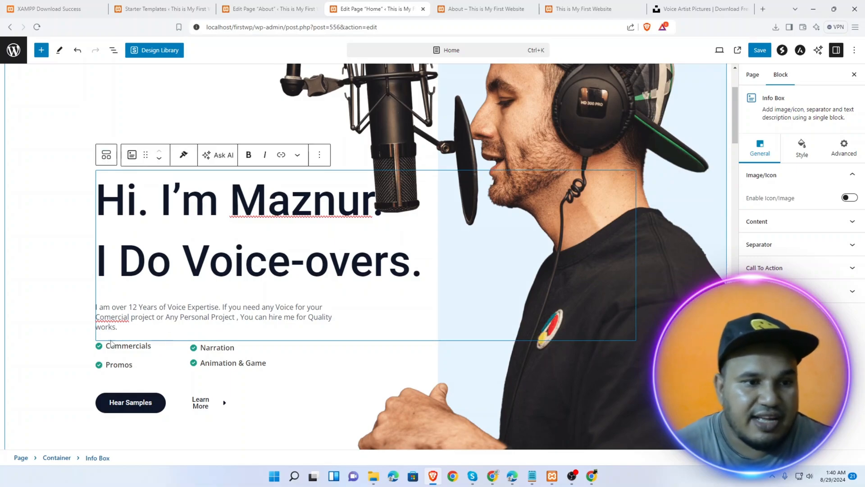
Select the Hear Samples button and set its Advanced > Animations option to Fade Right
left_click(129, 346)
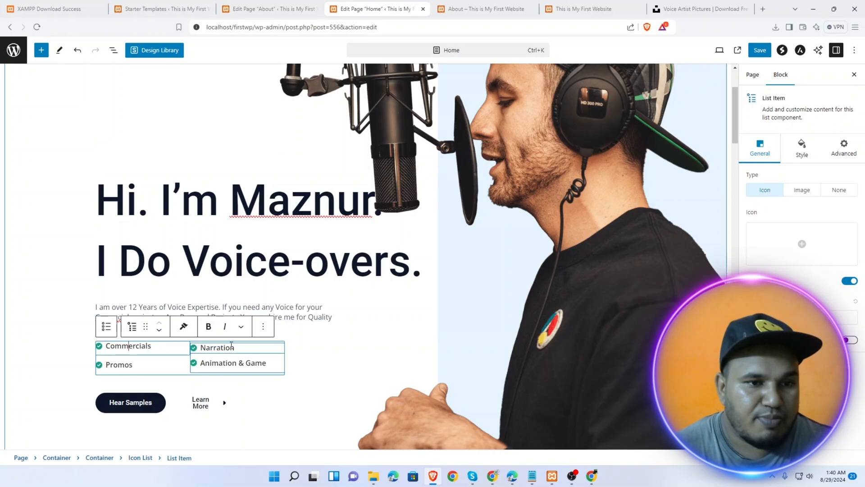
scroll(131, 351, "down", 1)
left_click(133, 359)
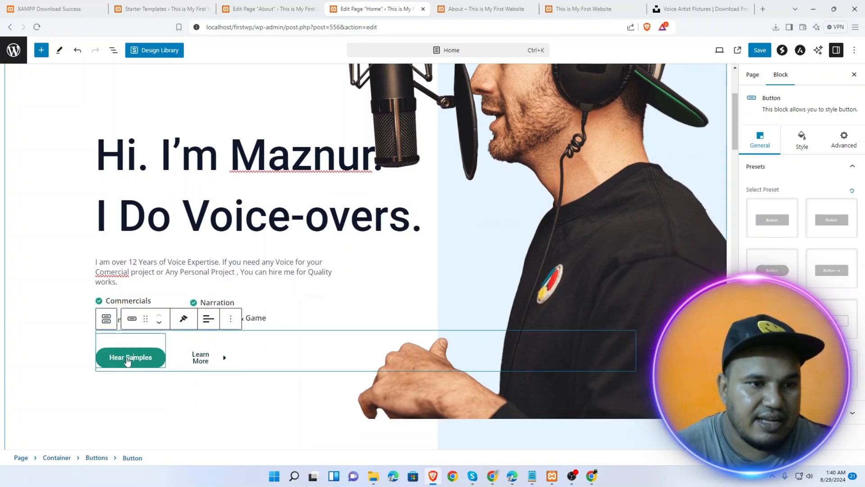
double_click(128, 358)
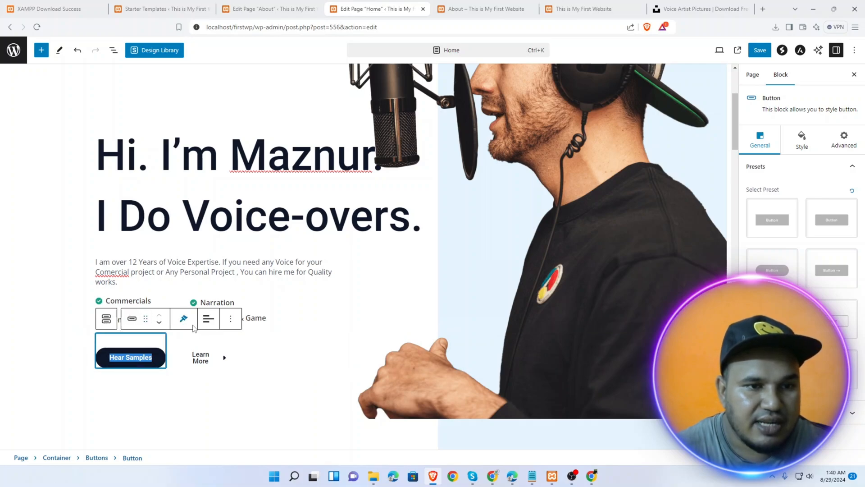
left_click(231, 319)
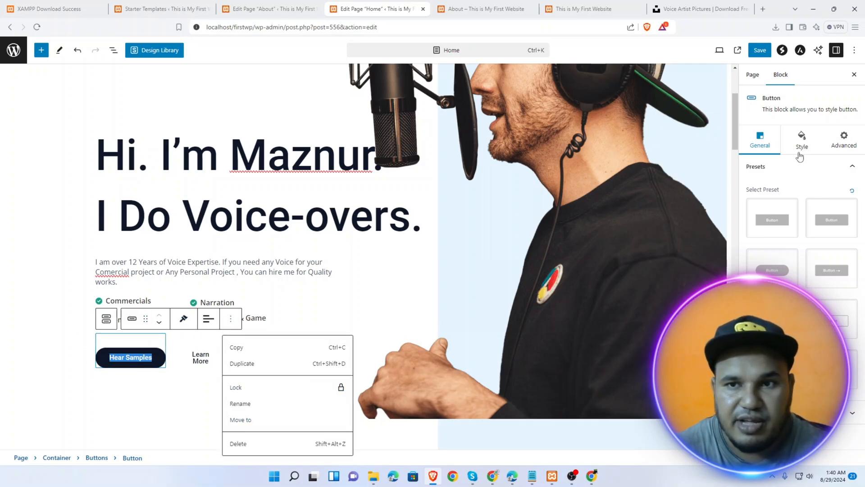
left_click(844, 139)
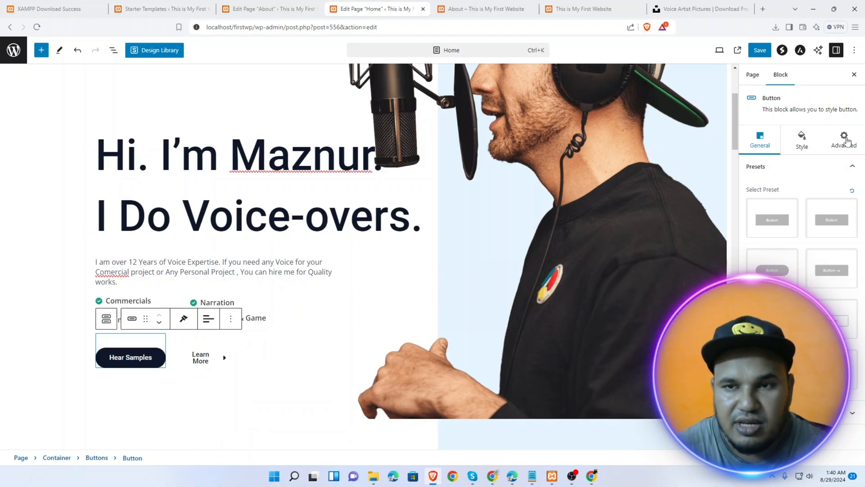
left_click(787, 167)
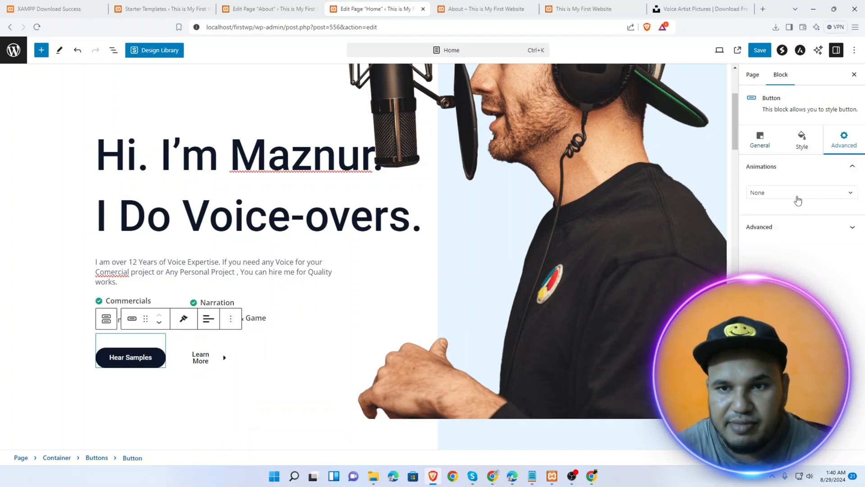
left_click(795, 193)
left_click(784, 257)
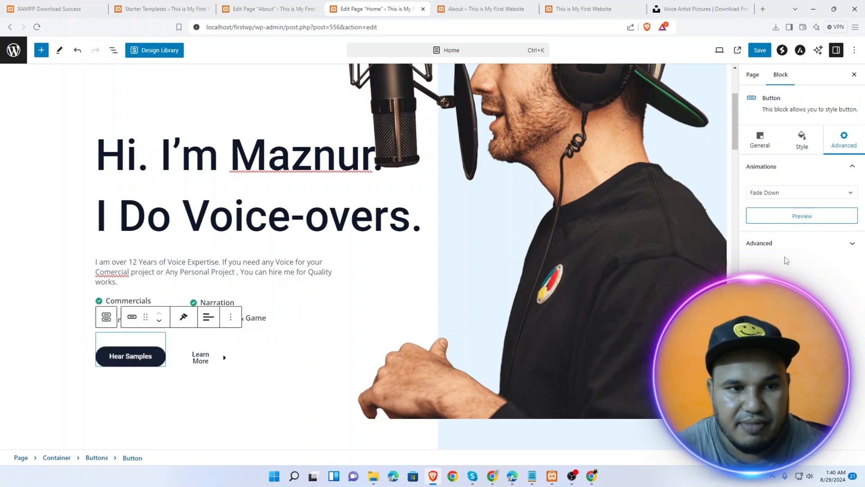
left_click(784, 194)
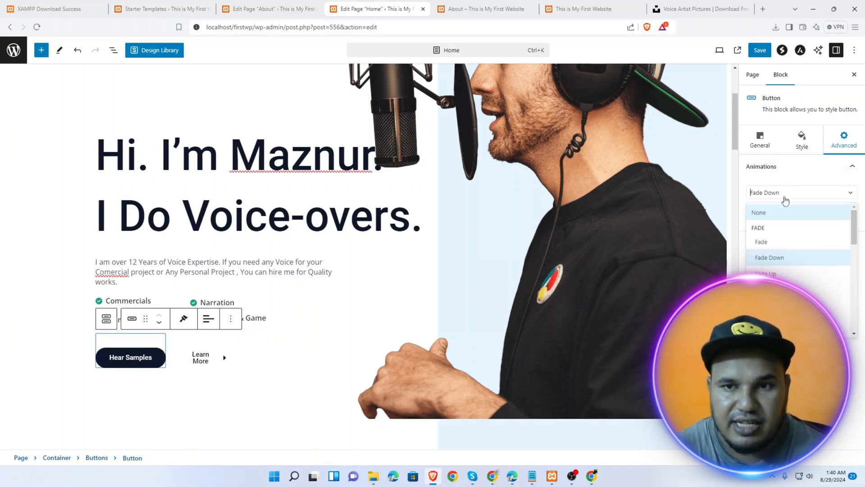
left_click(784, 305)
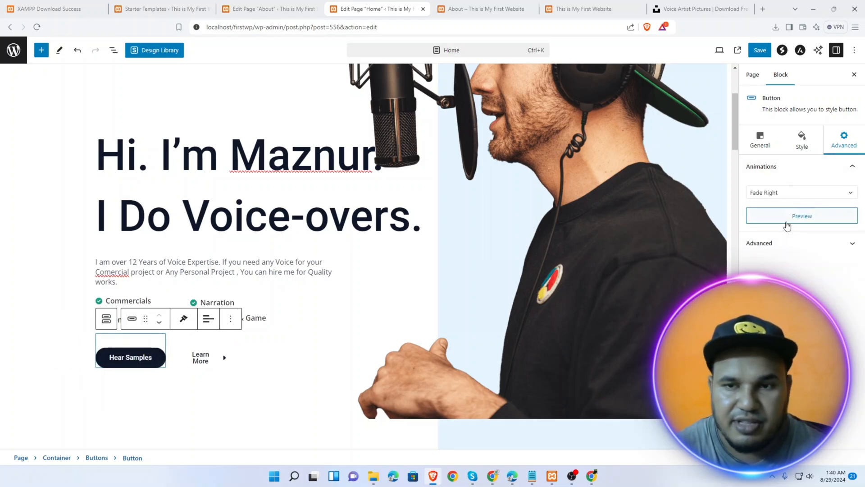
left_click(785, 248)
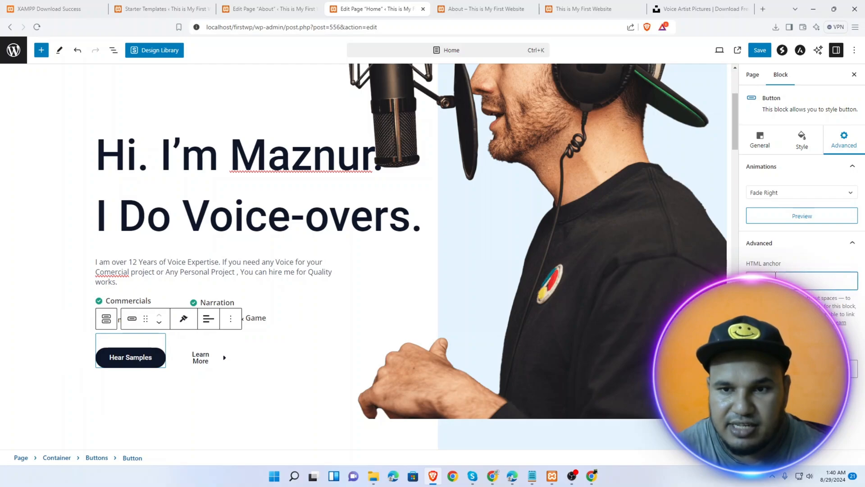
Open the Hear Samples button's link settings and copy the live About page address
left_click(766, 144)
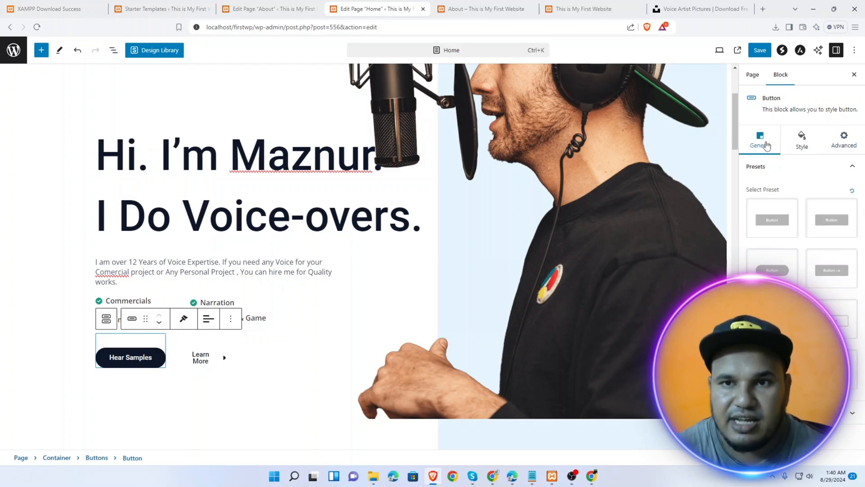
left_click(786, 412)
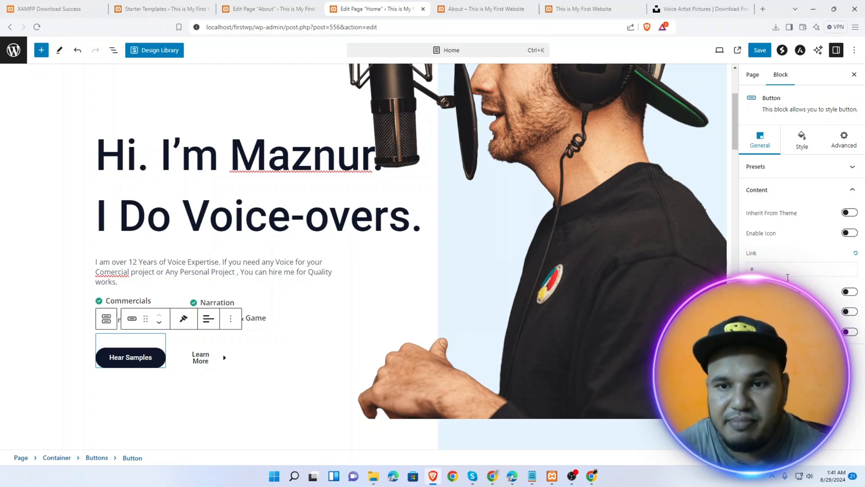
left_click(767, 269)
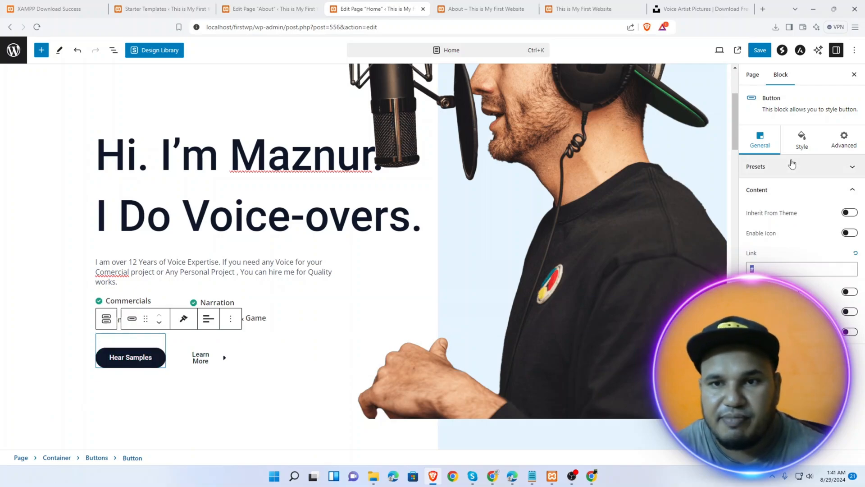
left_click(759, 189)
left_click(760, 191)
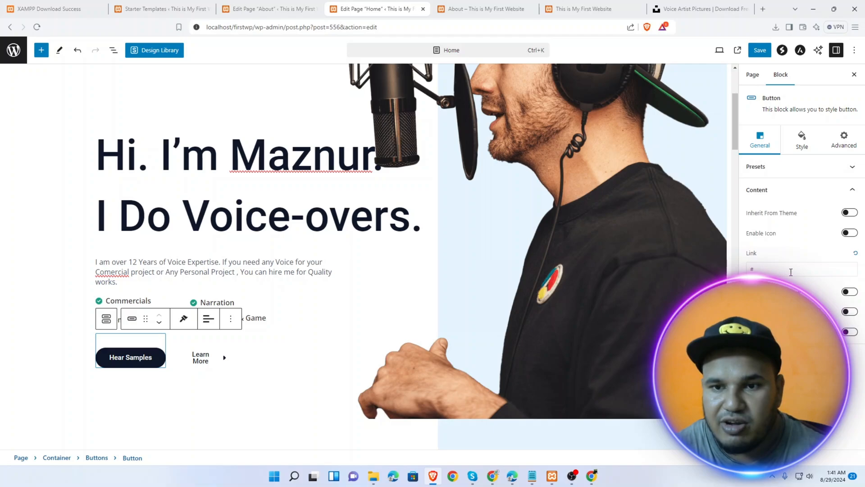
left_click(481, 5)
left_click(311, 26)
key("ctrl+c")
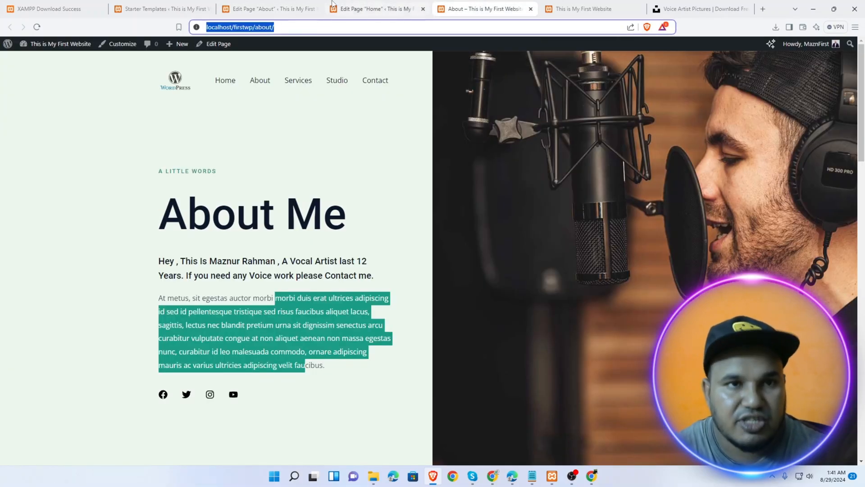
left_click(307, 7)
left_click(398, 6)
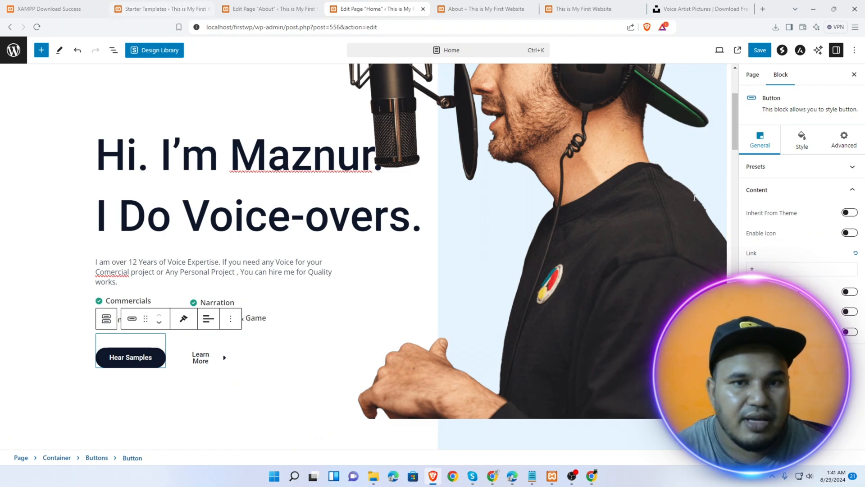
Paste localhost/firstwp/about/ as the button link, enable open in new tab, and save the page
left_click(800, 269)
key("ctrl+v")
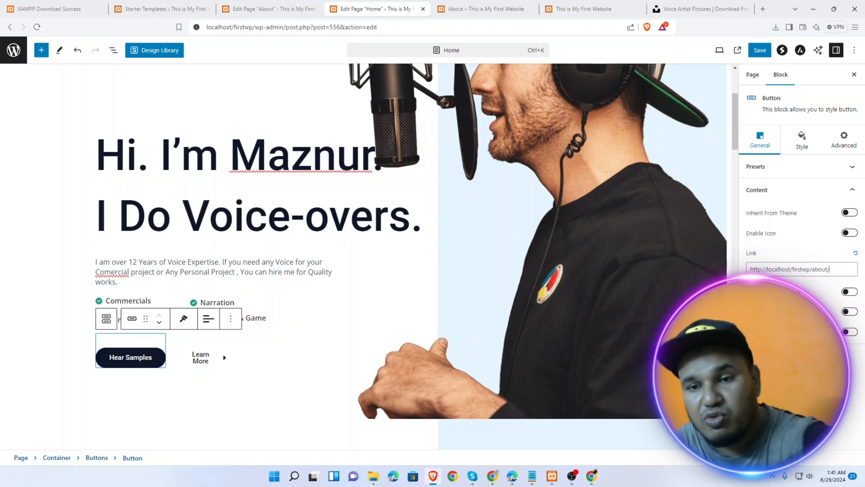
left_click(850, 292)
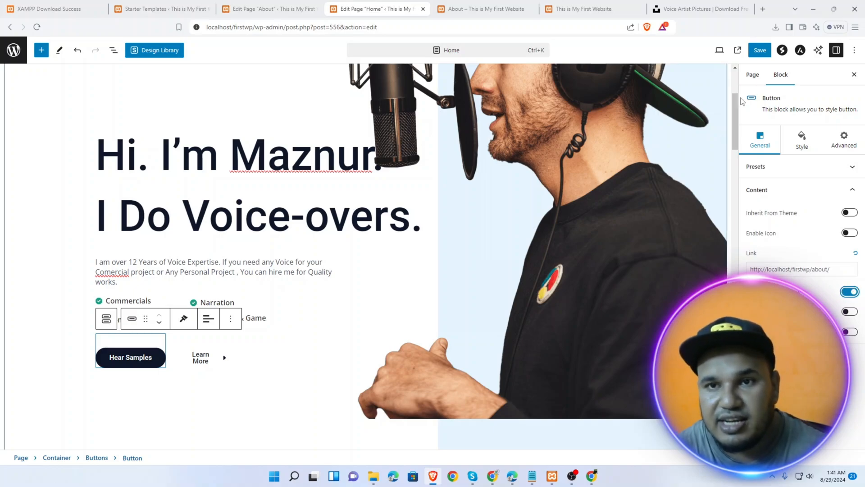
left_click(759, 51)
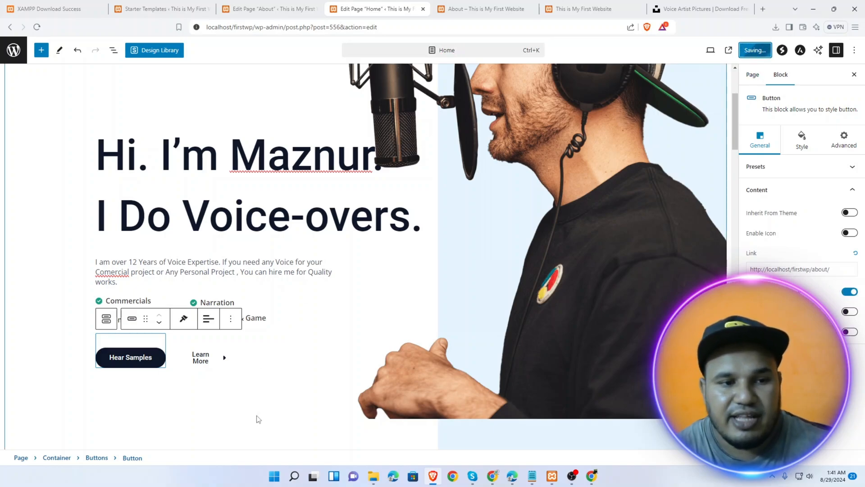
left_click(82, 445)
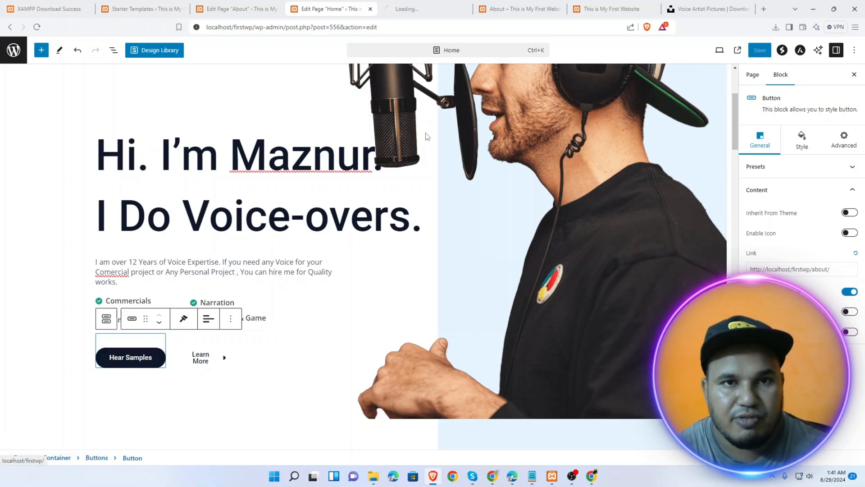
On the live home page, test that Hear Samples opens the About page in a new tab
left_click(421, 5)
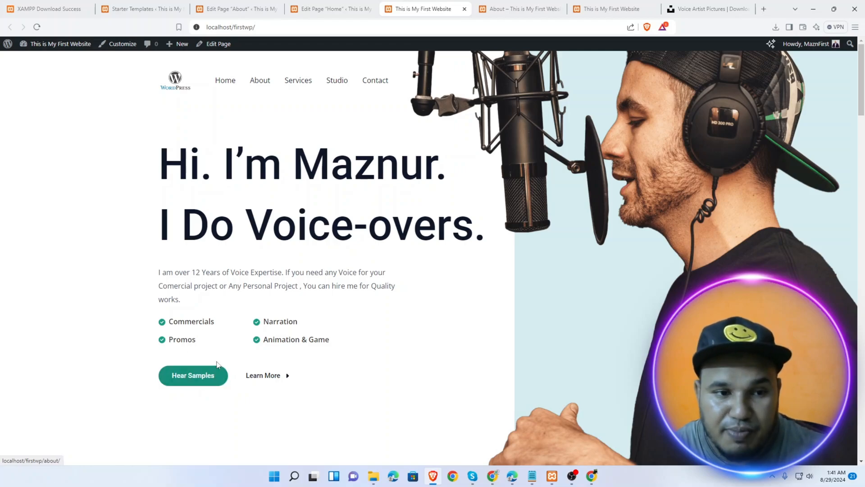
left_click(201, 379)
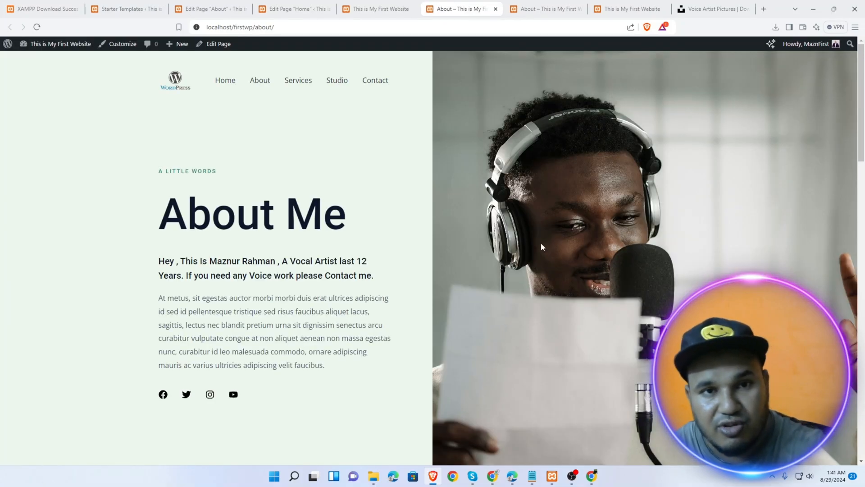
left_click(375, 9)
Scroll through the live homepage past the Lets Work Together section to the footer
scroll(296, 280, "down", 4)
scroll(296, 279, "down", 20)
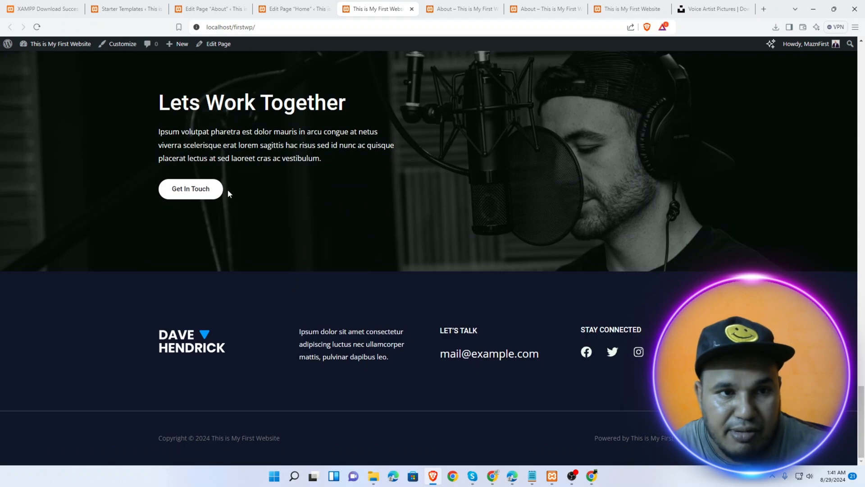
scroll(212, 191, "up", 3)
left_click_drag(190, 250, 306, 241)
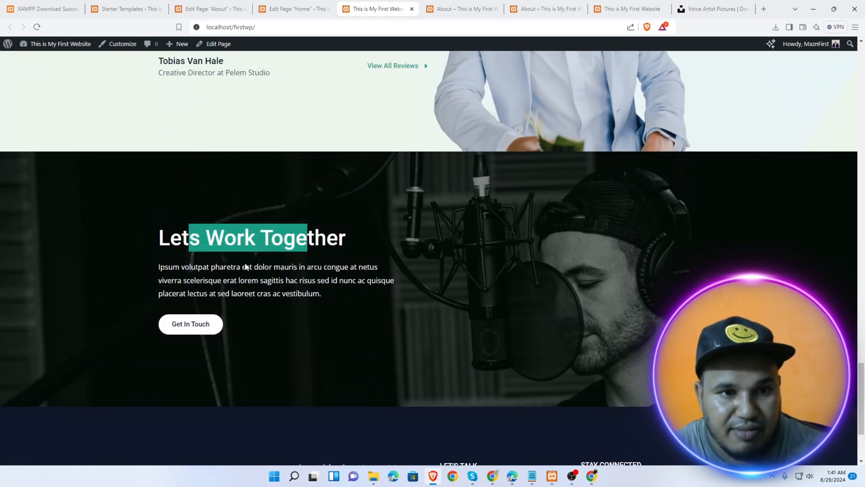
left_click_drag(216, 266, 290, 293)
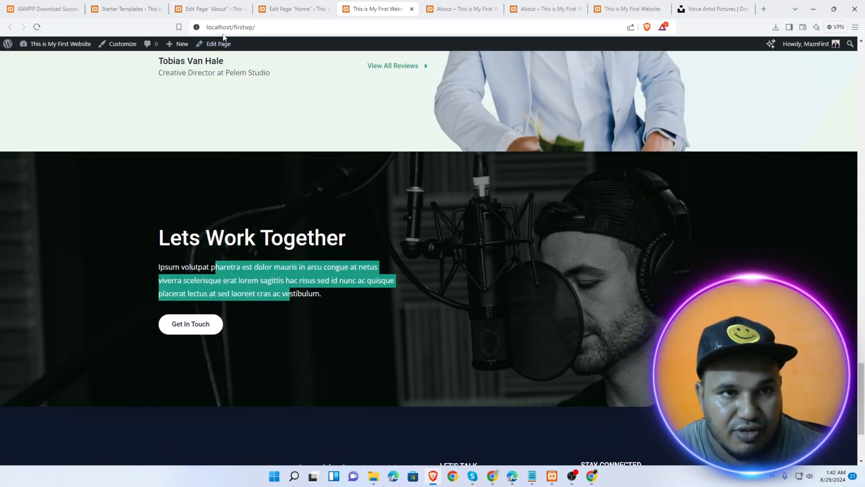
scroll(595, 323, "down", 3)
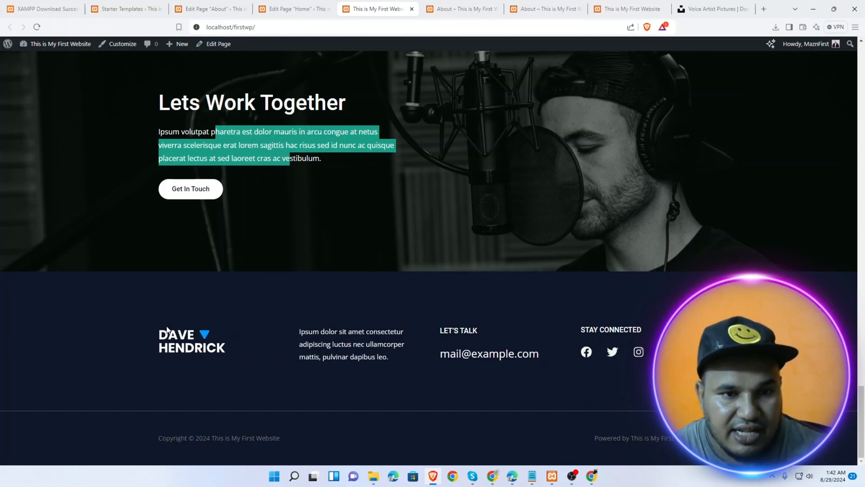
scroll(249, 292, "up", 20)
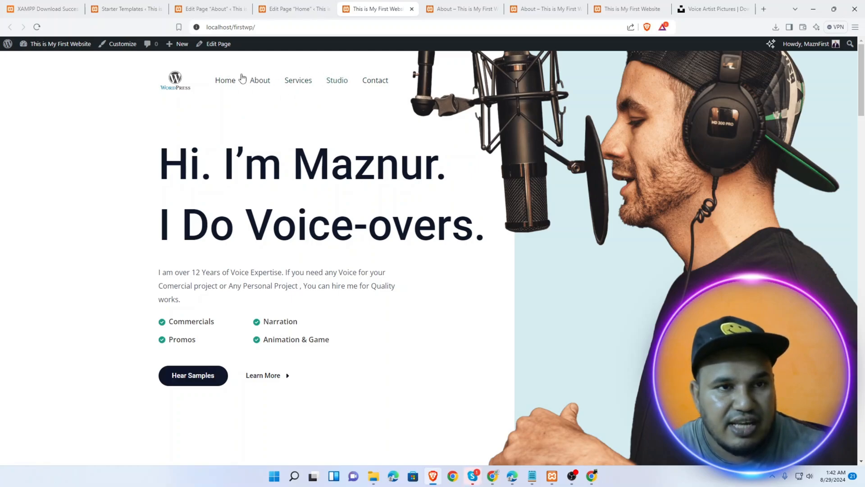
scroll(360, 356, "down", 20)
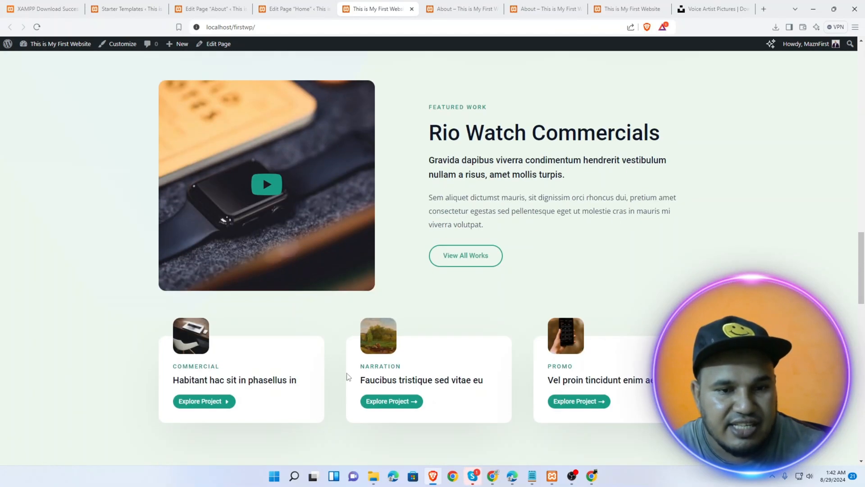
scroll(315, 399, "down", 10)
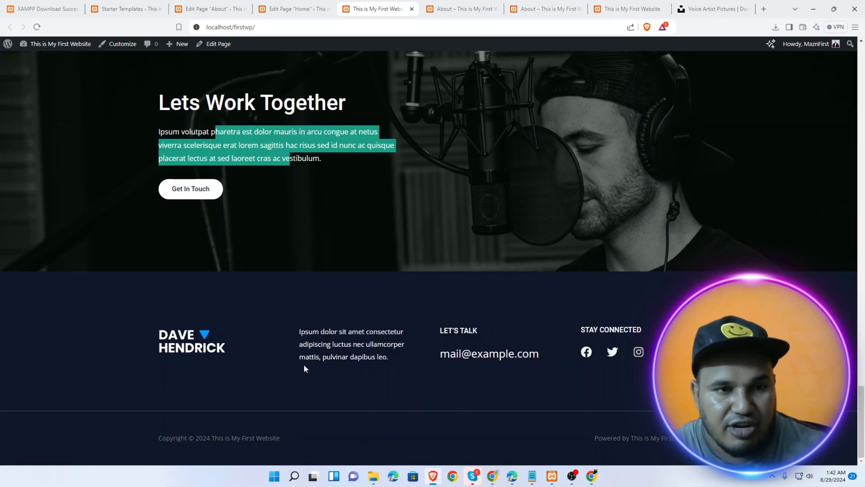
scroll(299, 195, "up", 20)
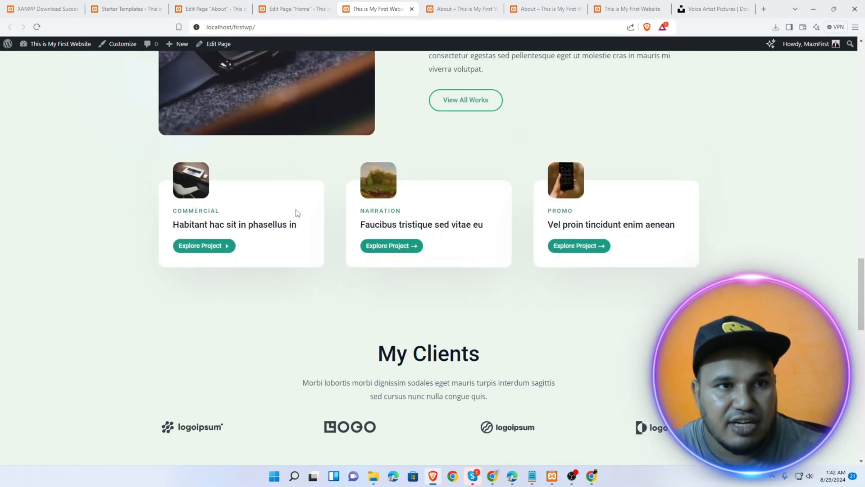
scroll(296, 212, "up", 15)
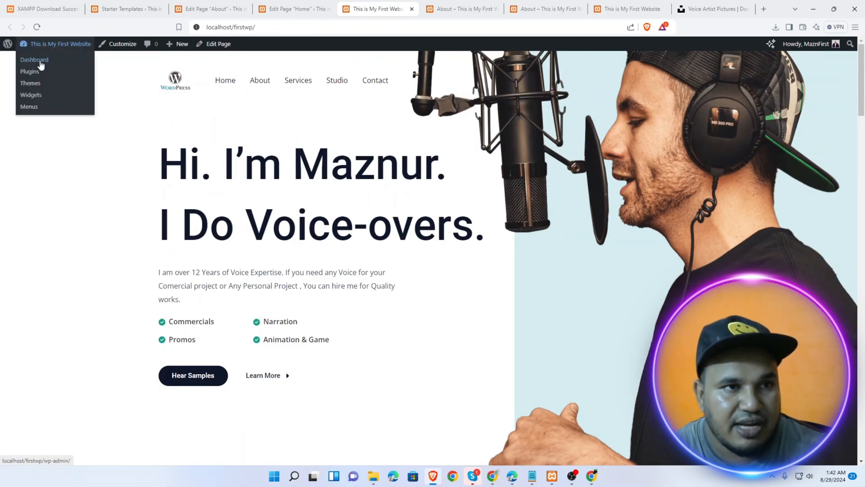
In Appearance > Menus, move Services above About in the Header menu and save it
left_click(40, 65)
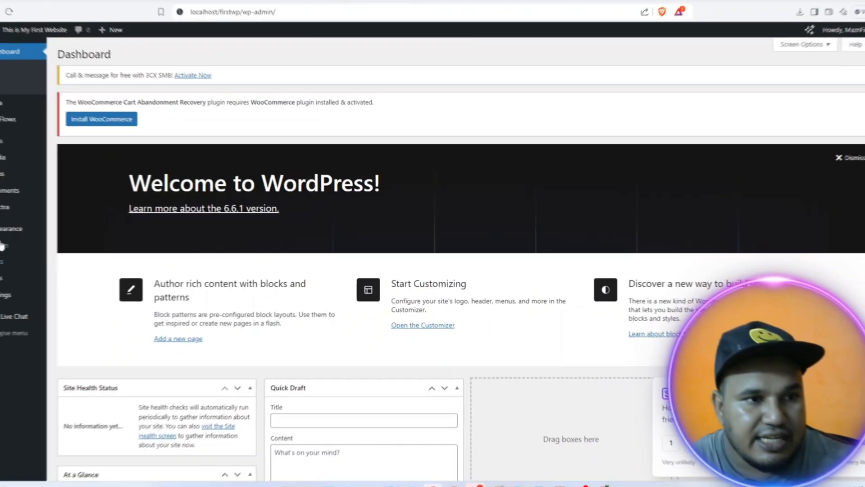
mouse_move(31, 230)
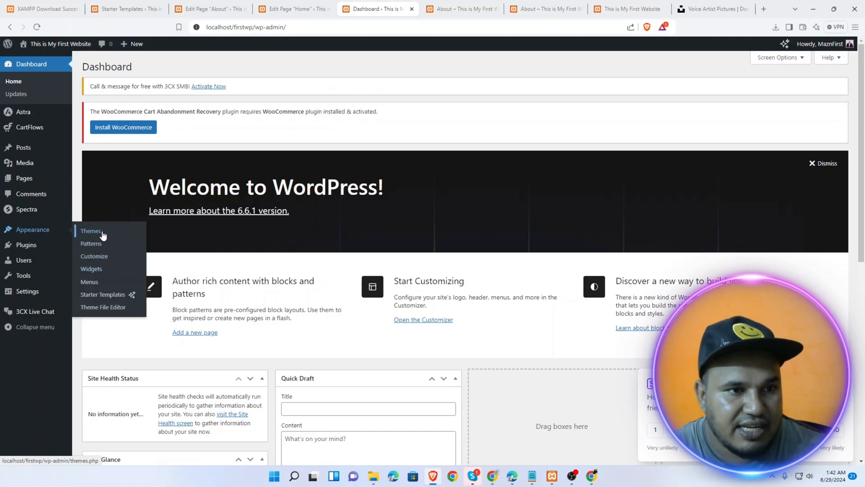
left_click(92, 283)
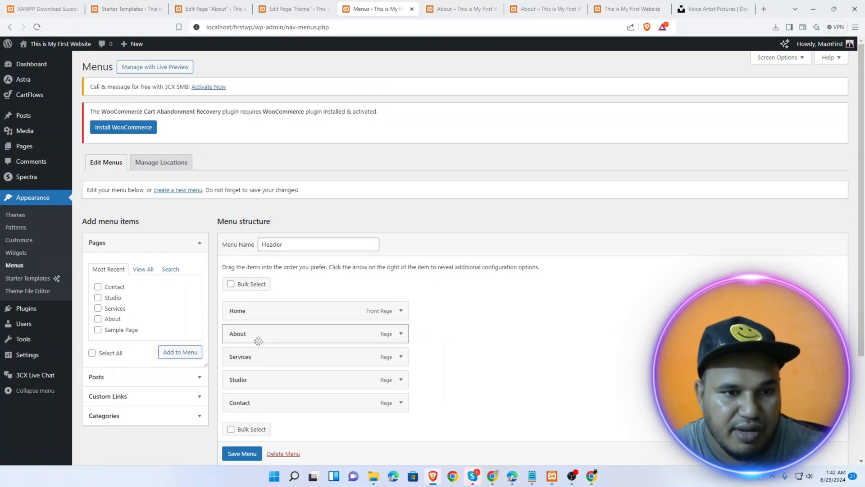
left_click_drag(259, 362, 260, 336)
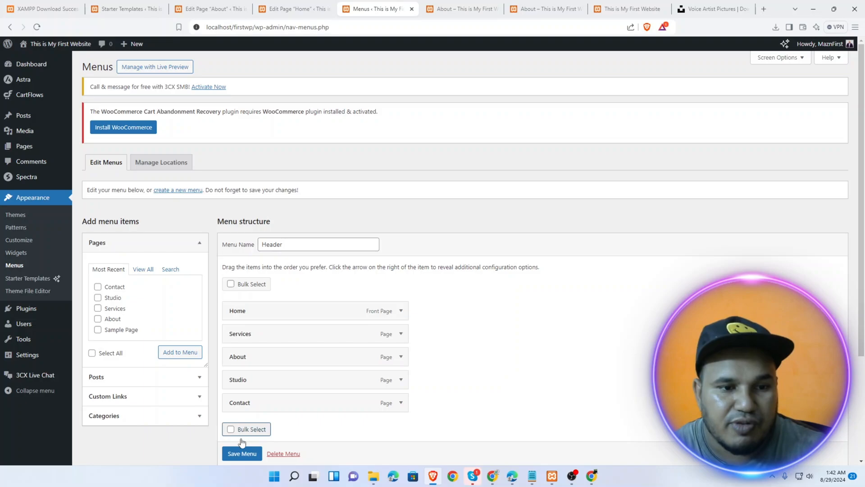
scroll(242, 451, "down", 1)
left_click(241, 453)
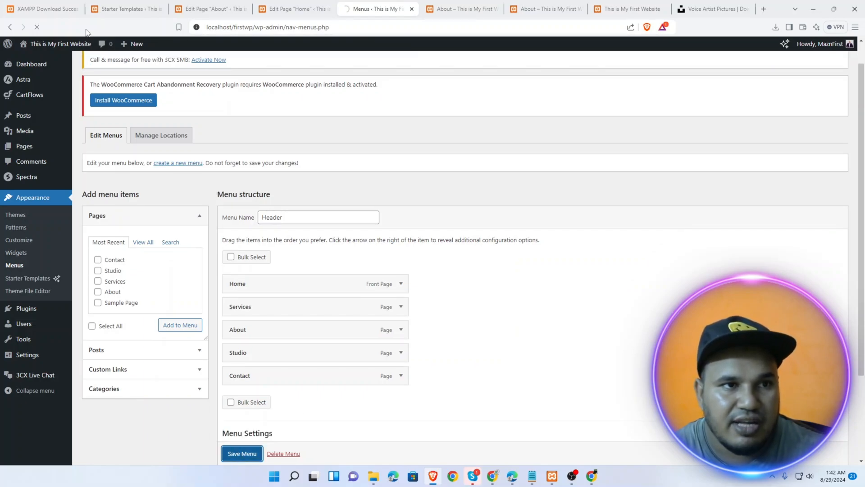
mouse_move(61, 45)
left_click(58, 63)
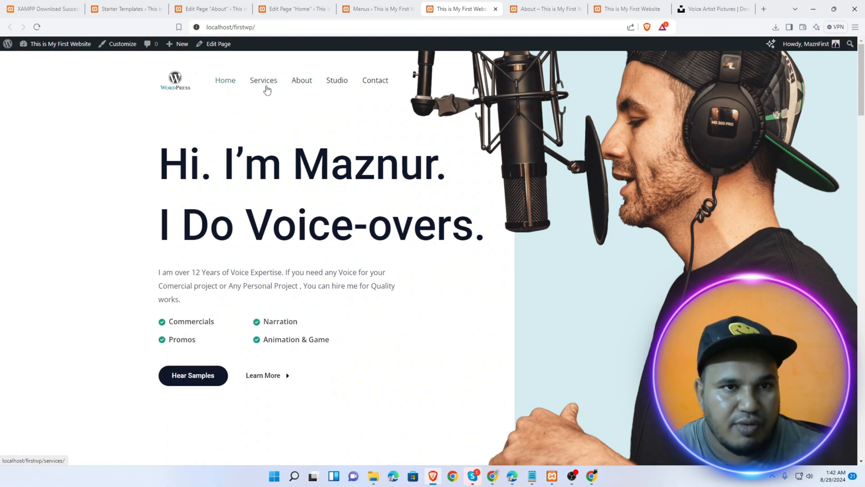
Nest Studio as a sub item under About, save the menu, and return to the live site
left_click(374, 8)
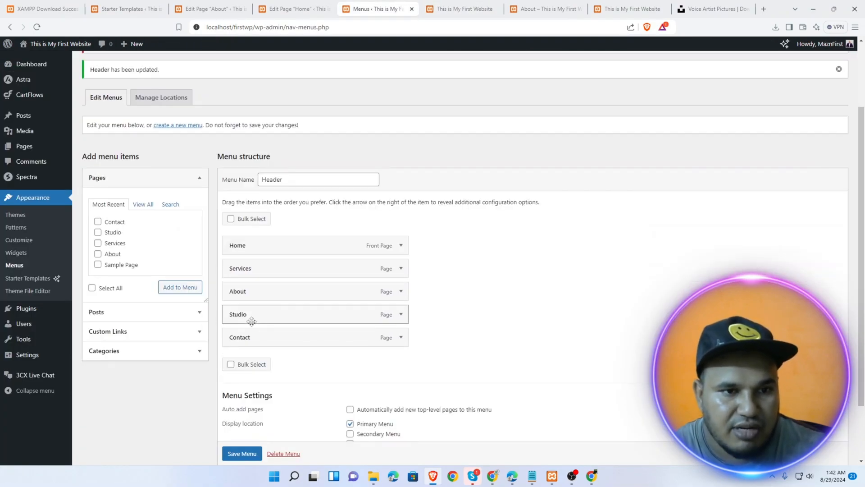
left_click_drag(250, 315, 270, 316)
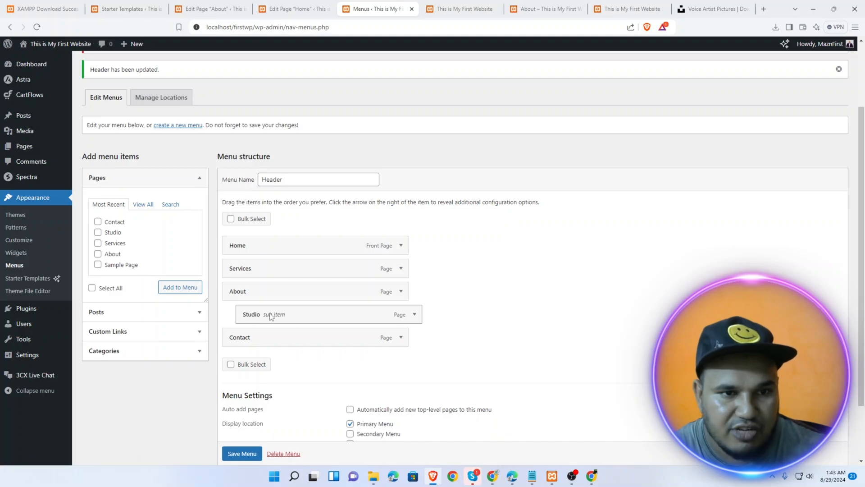
left_click(242, 453)
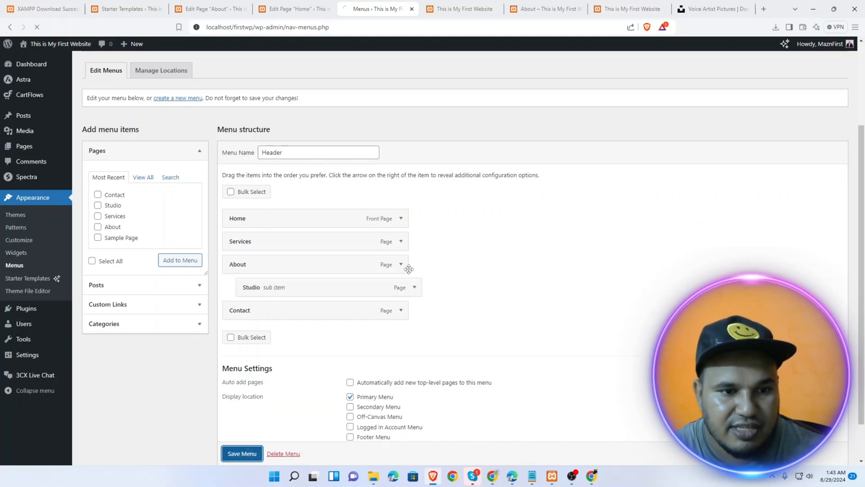
left_click(441, 9)
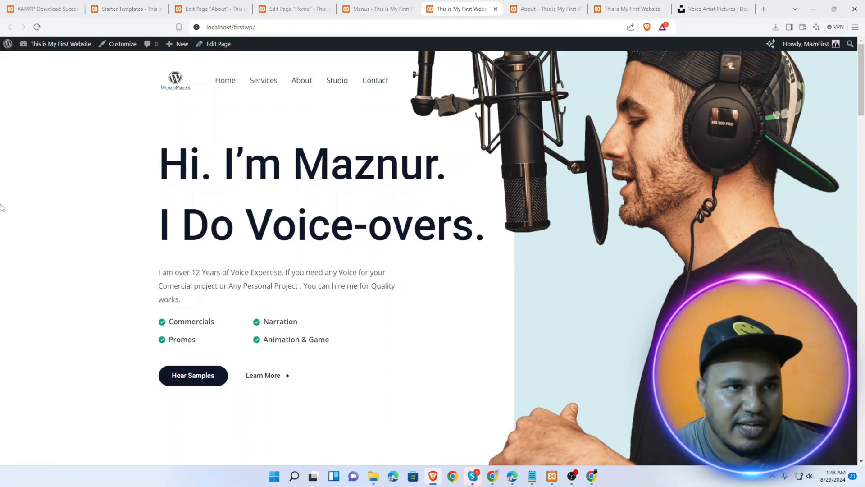
Confirm on the reloaded live site that Studio sits under About, then return to Appearance > Menus
left_click(37, 27)
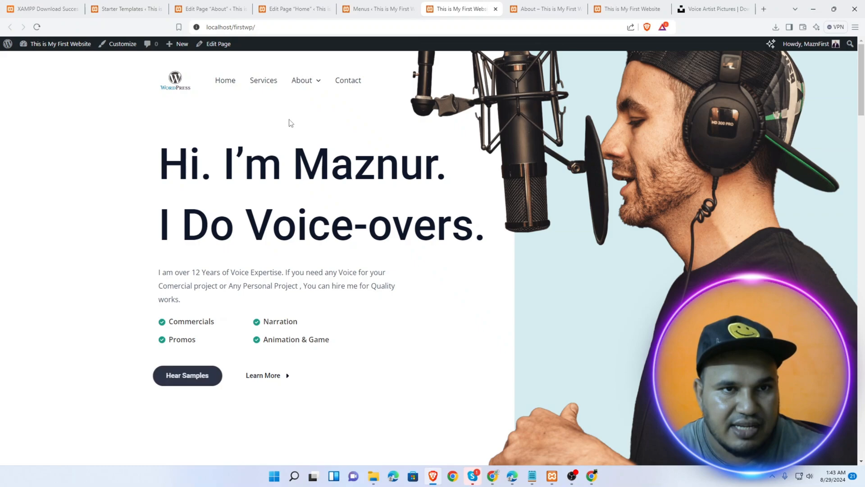
mouse_move(304, 79)
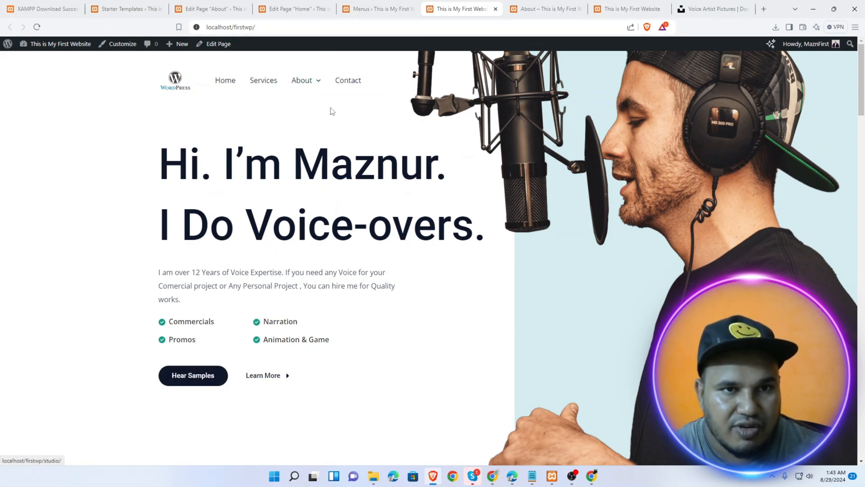
left_click(374, 9)
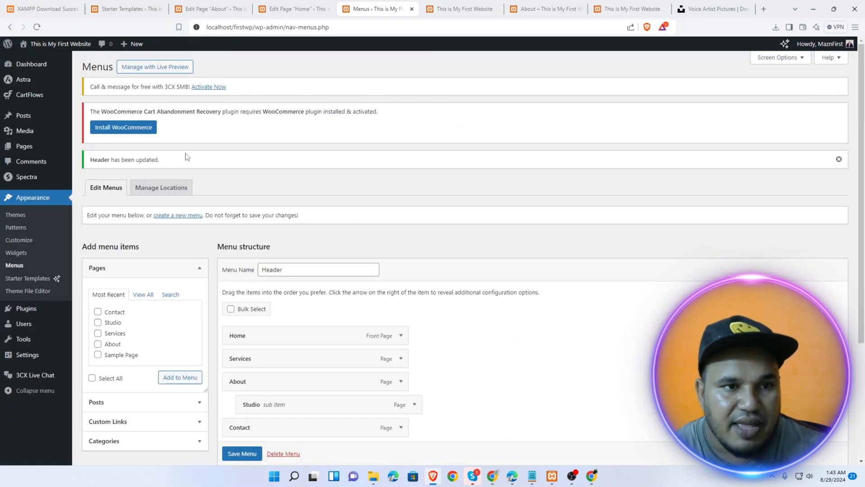
scroll(324, 298, "down", 5)
scroll(320, 288, "up", 1)
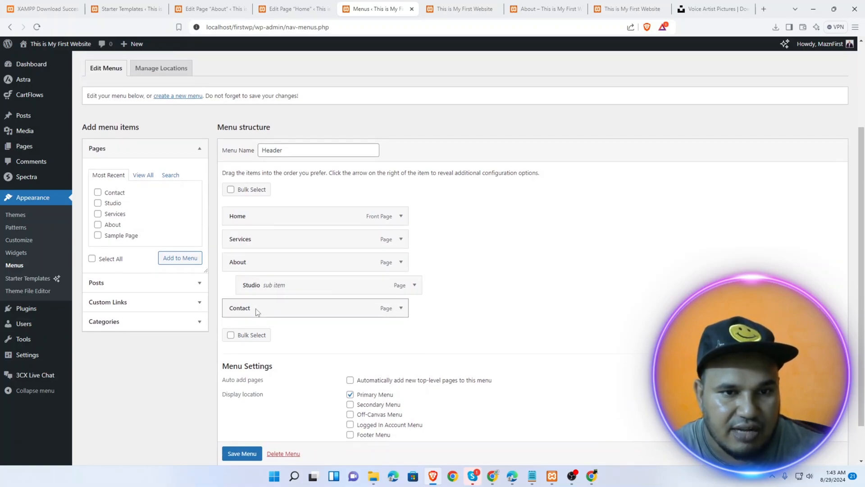
left_click(401, 308)
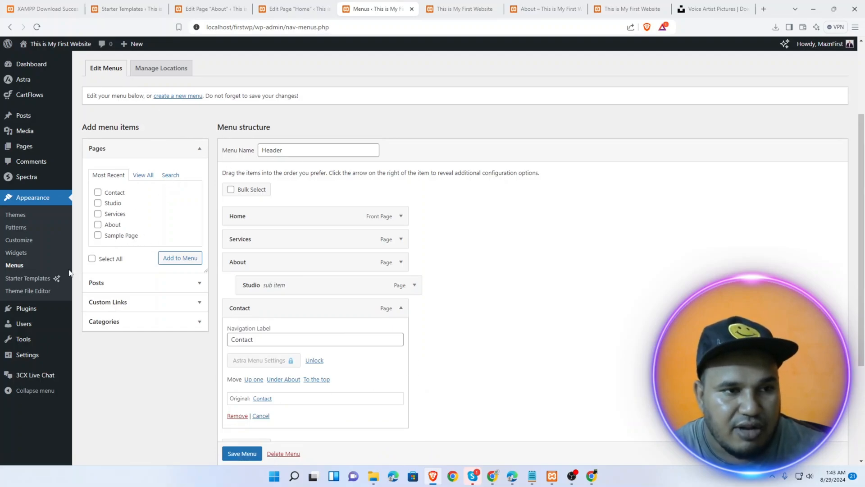
left_click(16, 269)
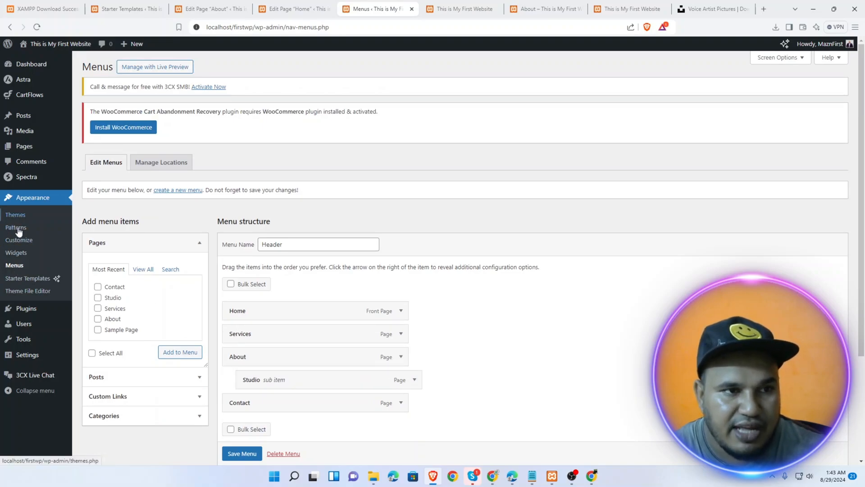
Open the Footer Builder, edit the logo's Widget 1, and dismiss the welcome card
left_click(23, 243)
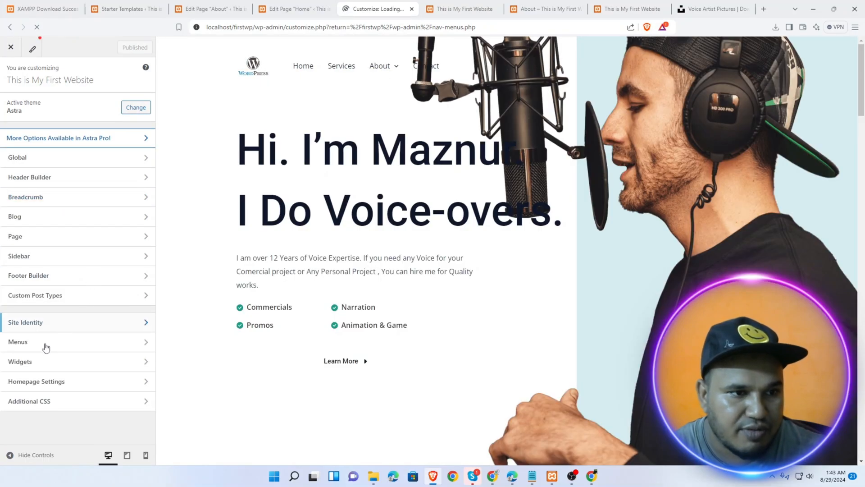
left_click(39, 275)
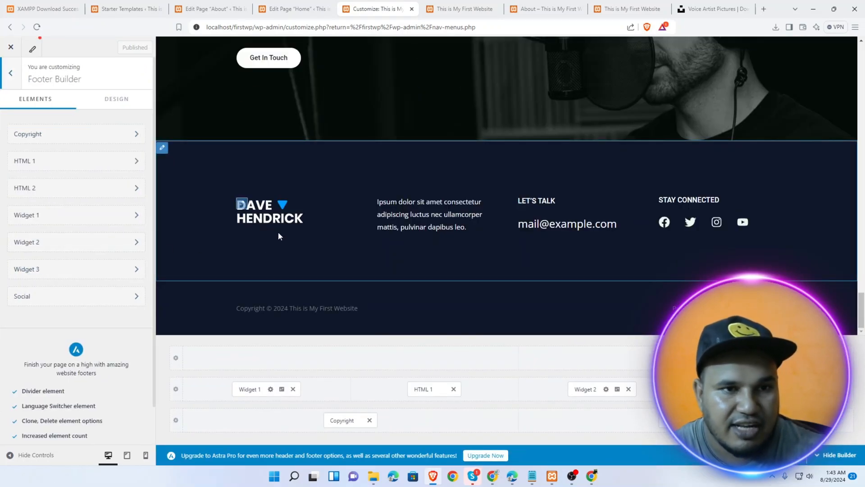
left_click(242, 204)
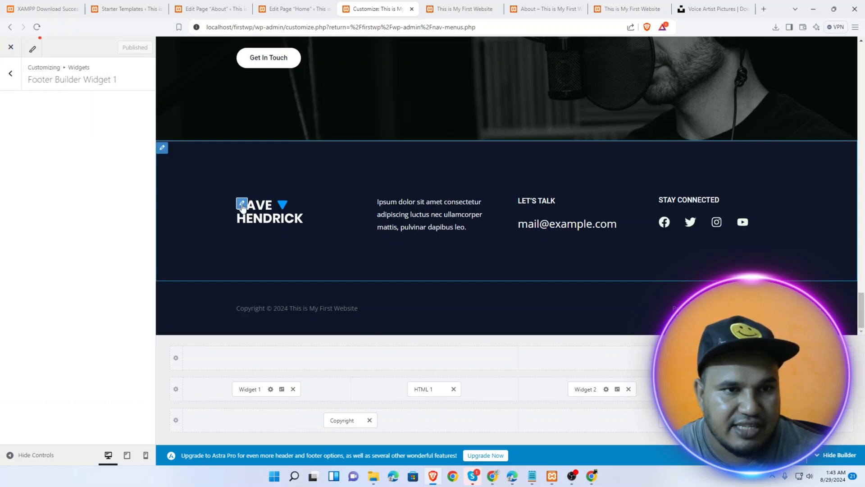
left_click(82, 289)
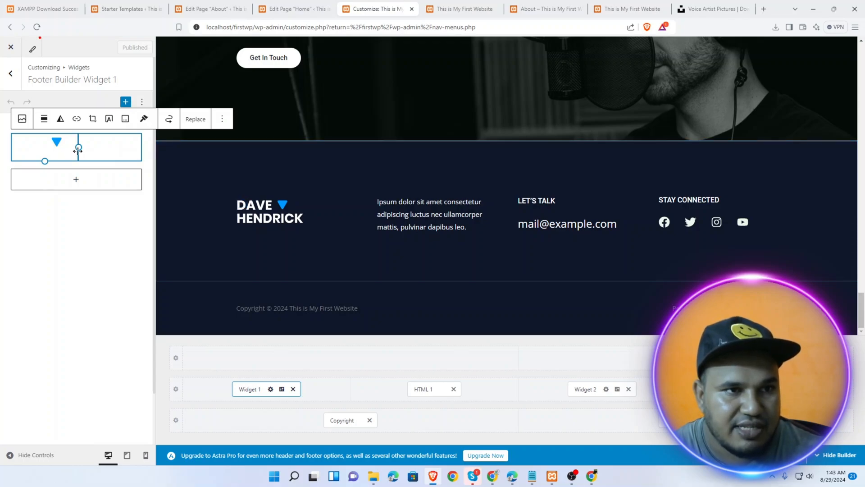
Turn the footer logo into an image block and start uploading a replacement via Replace > Upload
left_click_drag(78, 148, 95, 152)
left_click(20, 121)
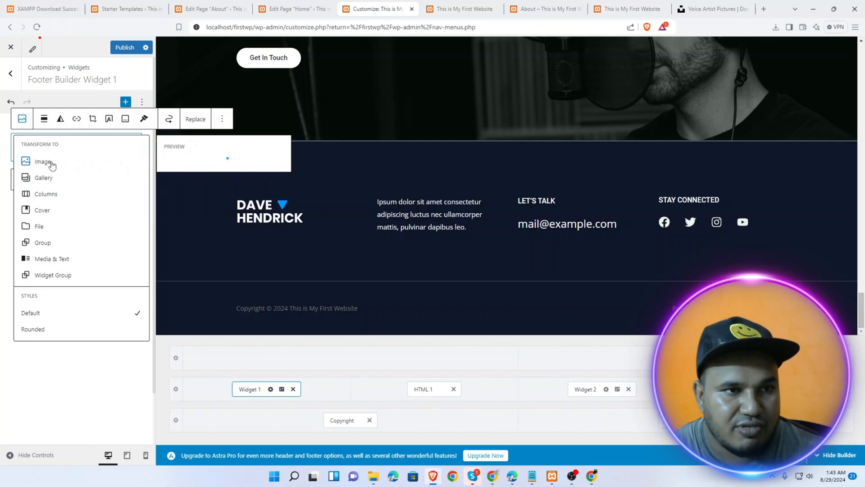
double_click(52, 164)
left_click(54, 146)
left_click(23, 122)
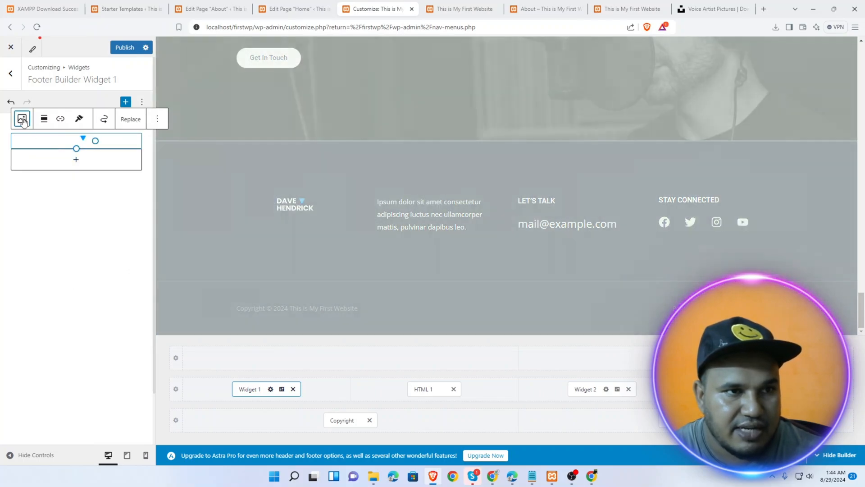
left_click(128, 120)
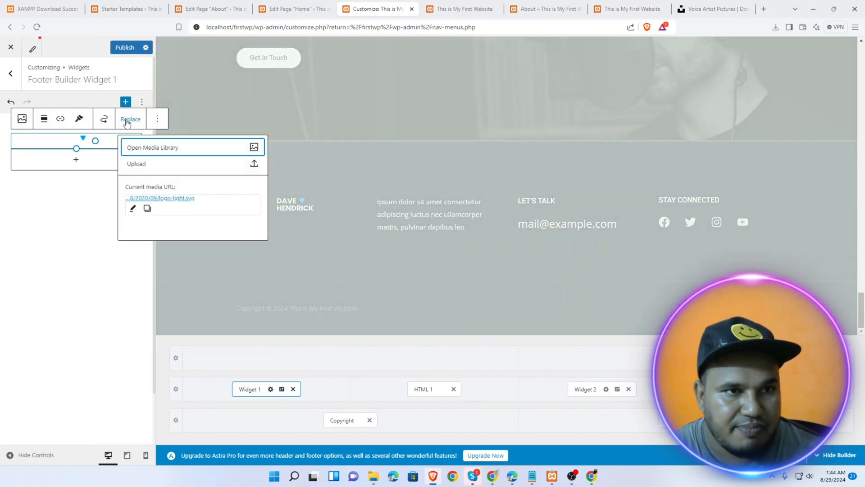
left_click(151, 164)
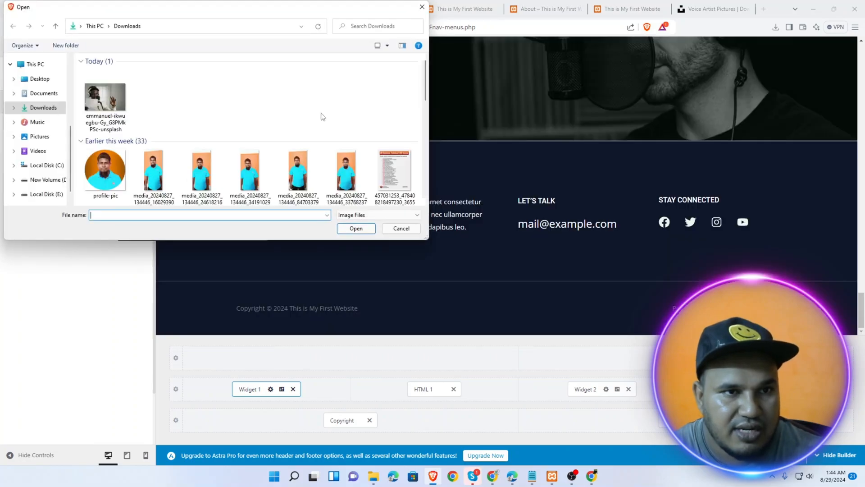
Pick the neon circle frame PNG from Downloads as the new footer logo image
scroll(298, 149, "down", 5)
scroll(276, 166, "down", 5)
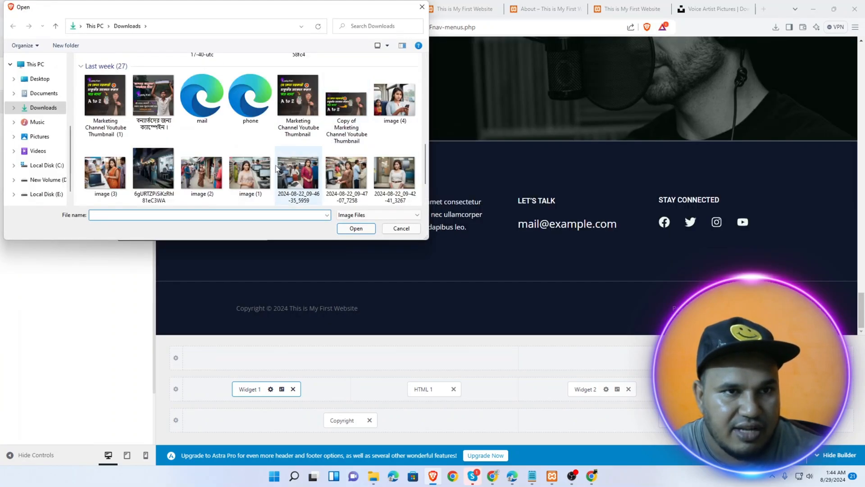
scroll(277, 168, "down", 3)
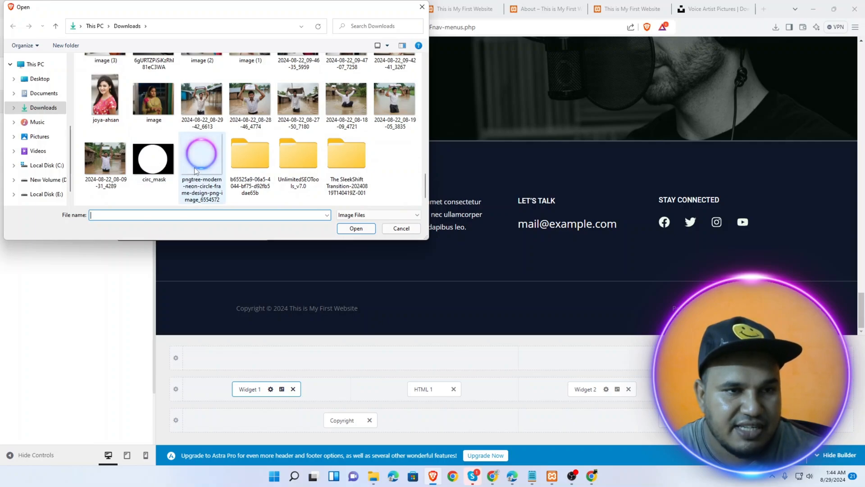
double_click(202, 157)
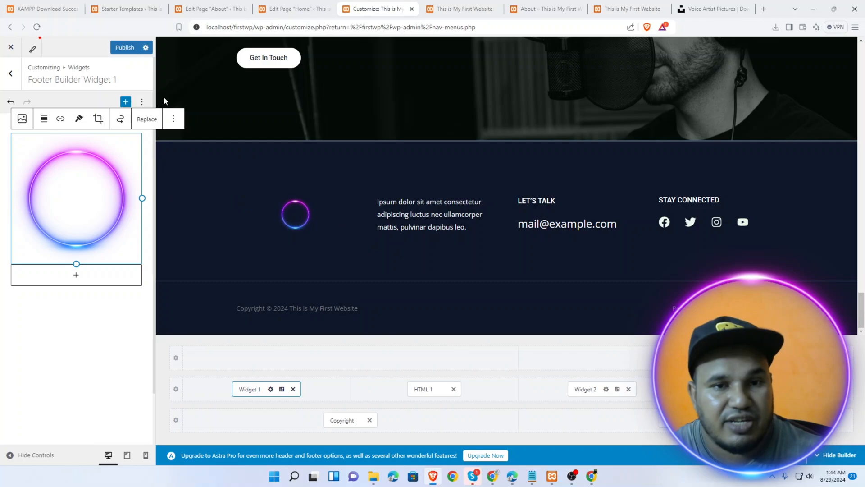
left_click(434, 216)
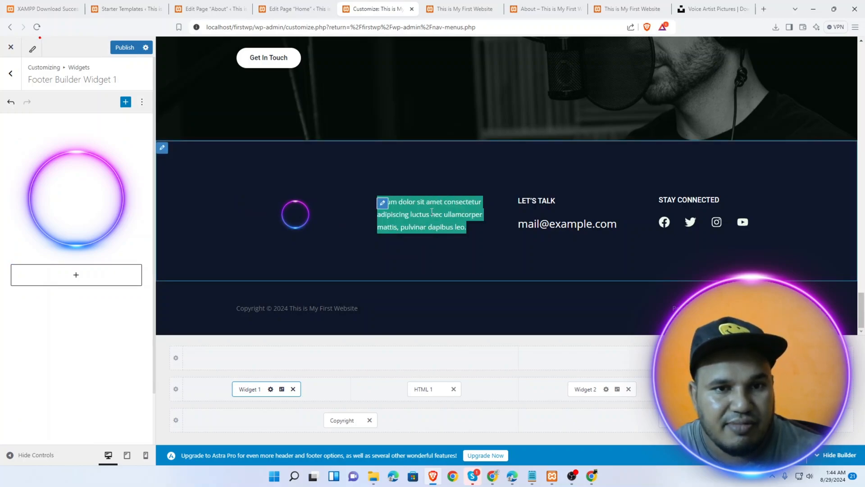
Replace the HTML 1 placeholder paragraph with a short vocal-artist self-introduction and publish it
left_click(381, 204)
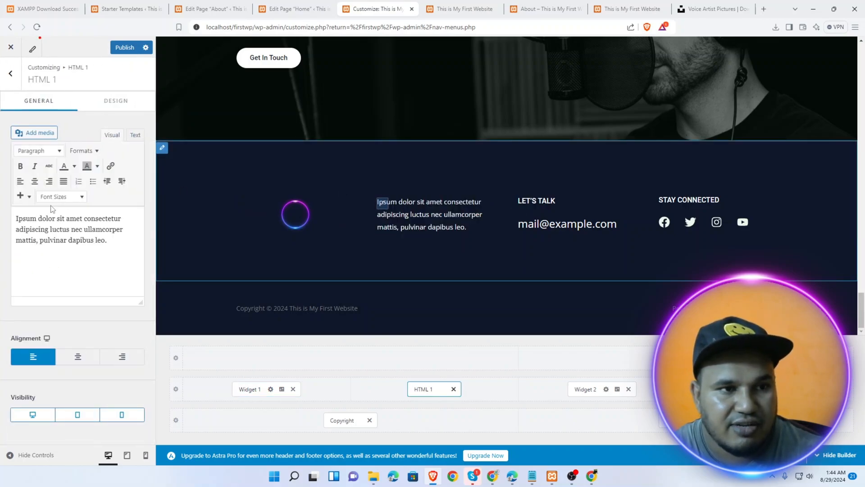
triple_click(81, 240)
type("Hey My Nam")
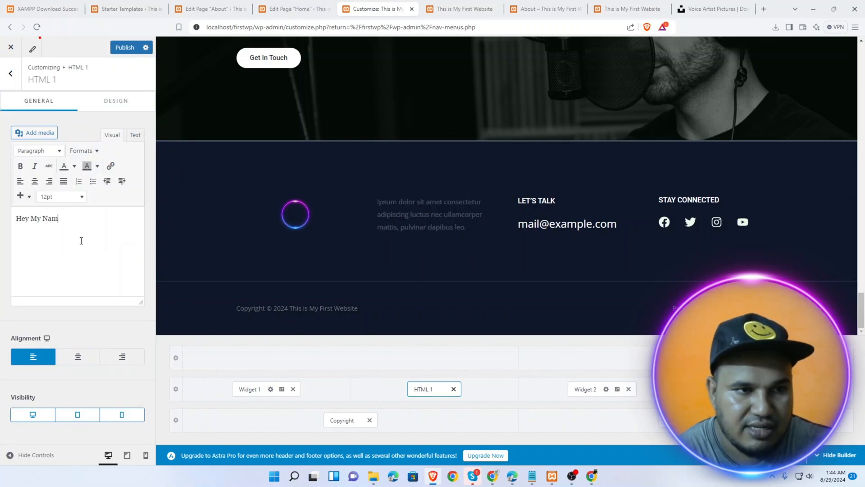
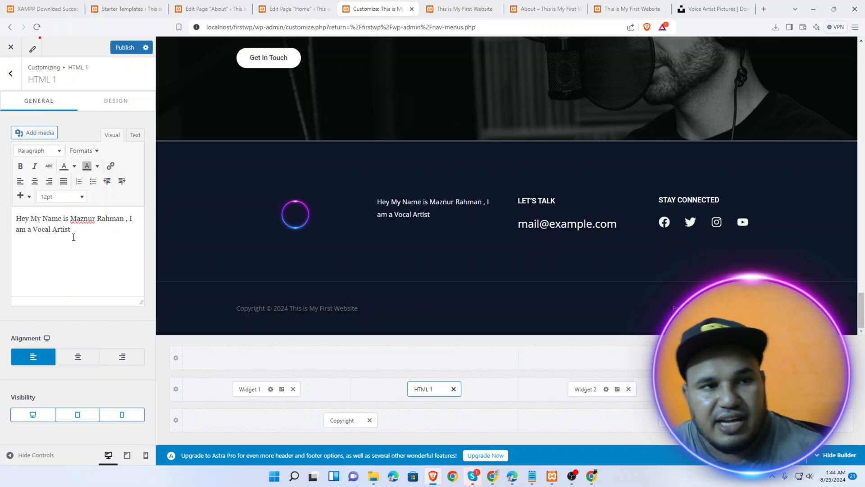
left_click(123, 48)
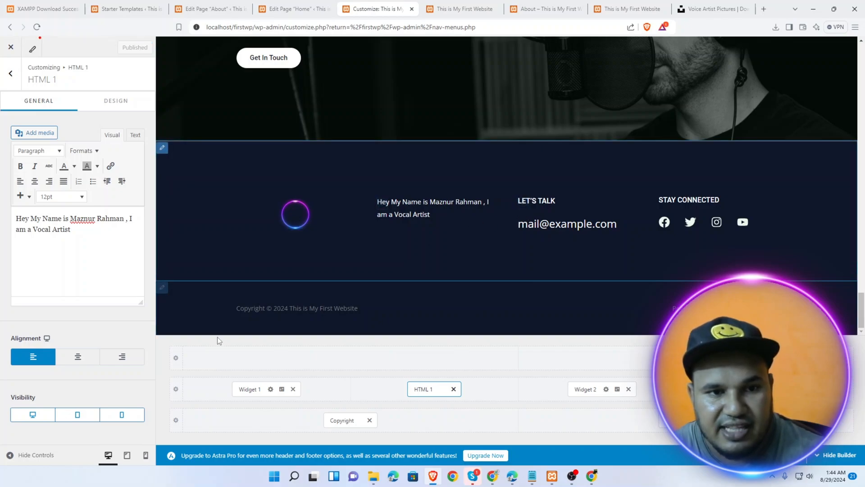
left_click(242, 309)
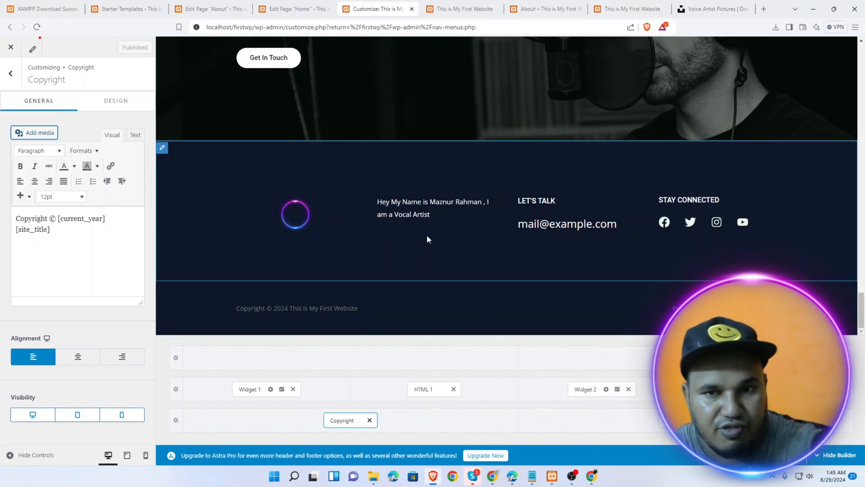
left_click(524, 203)
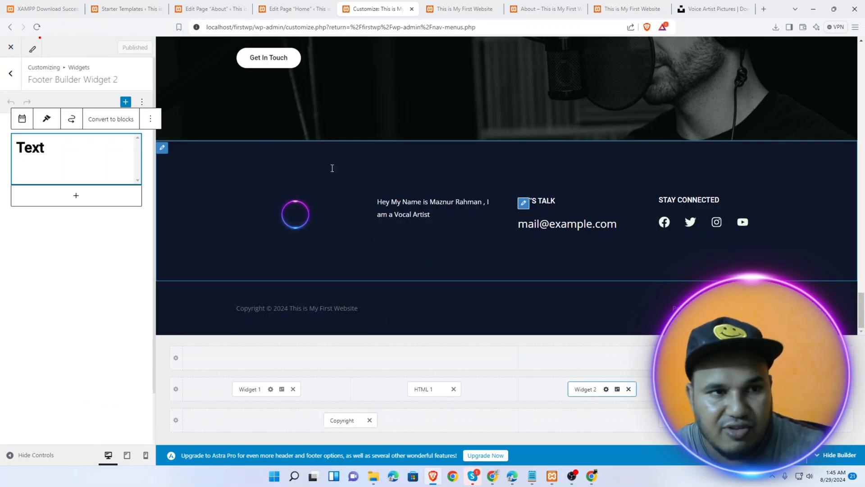
left_click(48, 145)
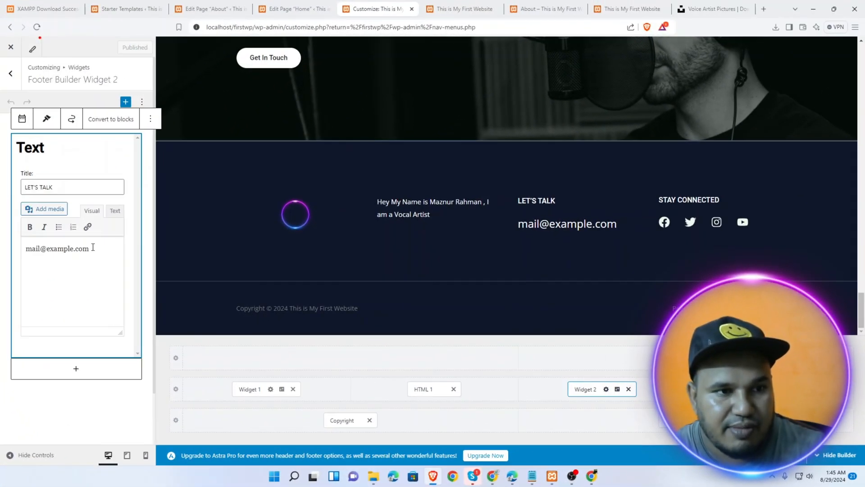
left_click_drag(91, 248, 4, 240)
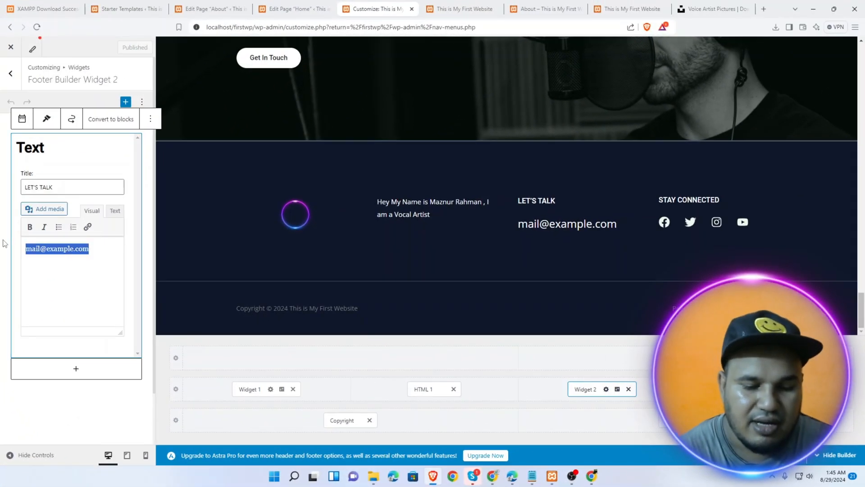
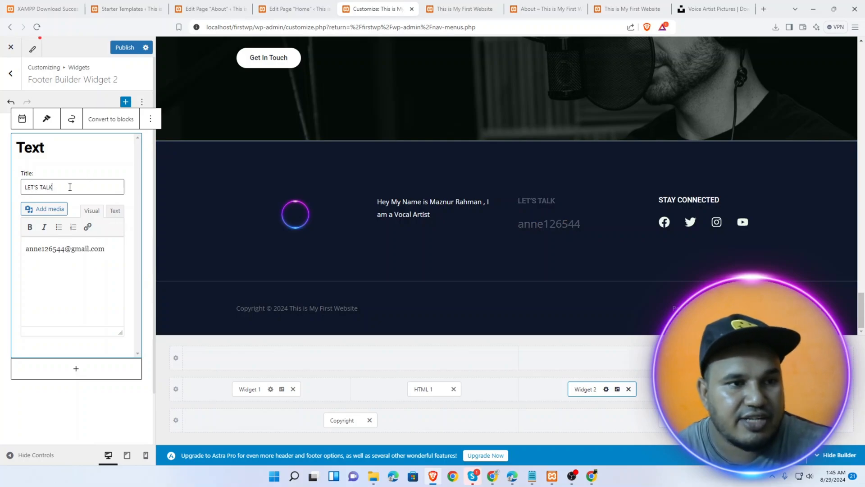
left_click_drag(69, 187, 1, 185)
type("Lets Email us")
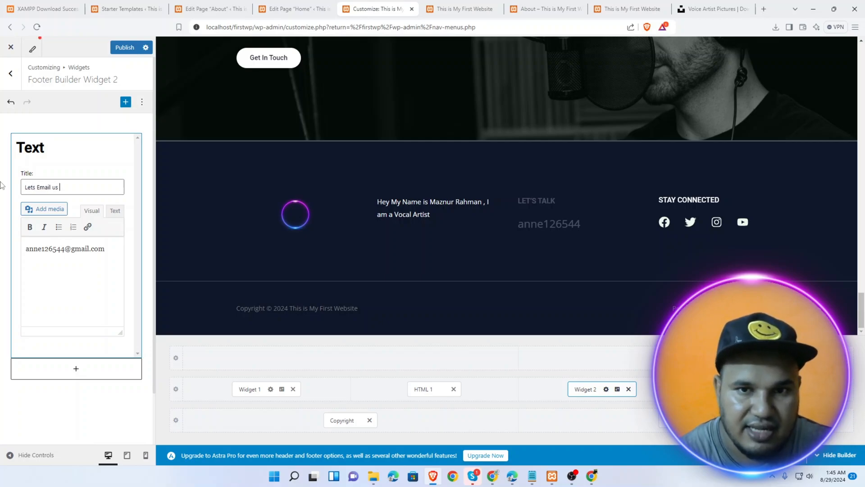
left_click(127, 47)
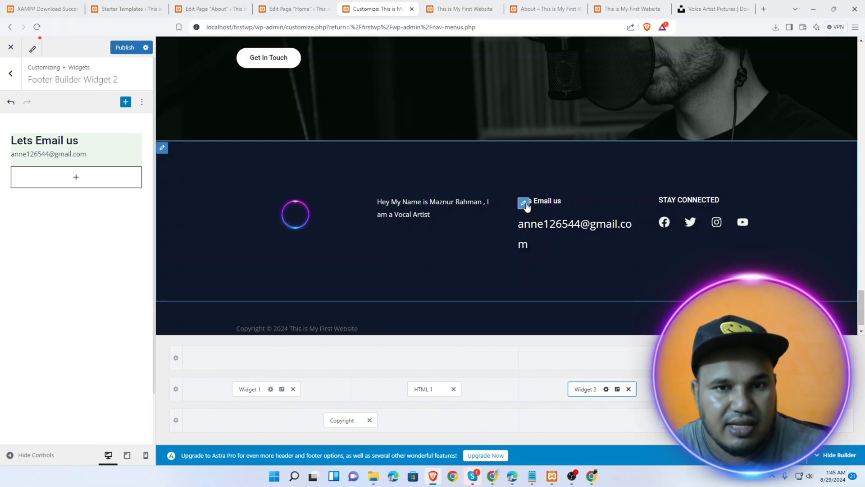
left_click(524, 204)
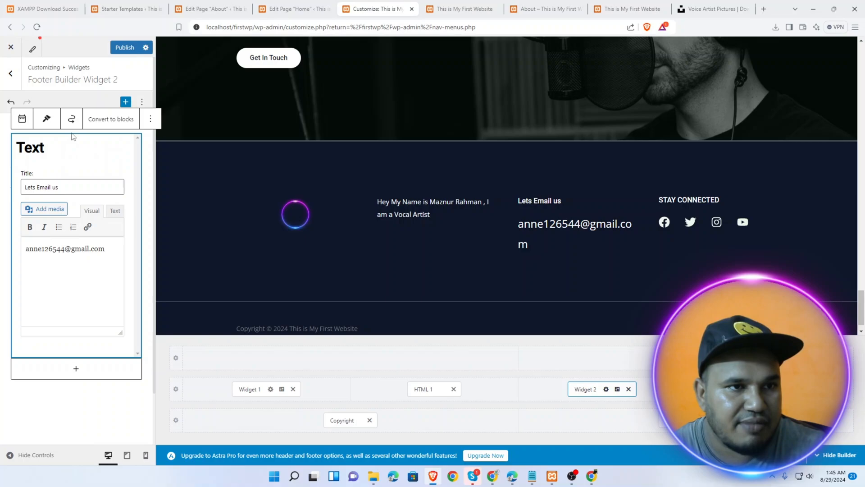
Convert Widget 2 to blocks, make the e-mail line a Heading 4 block, and publish
left_click(97, 123)
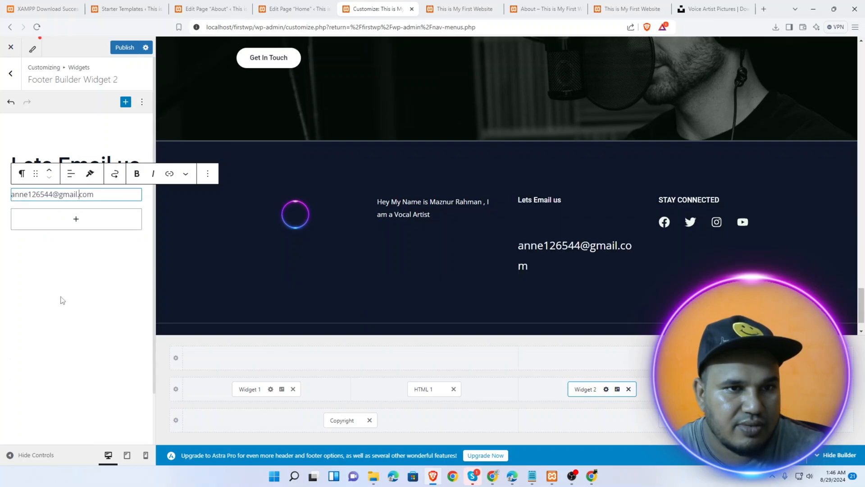
left_click(76, 310)
left_click(64, 194)
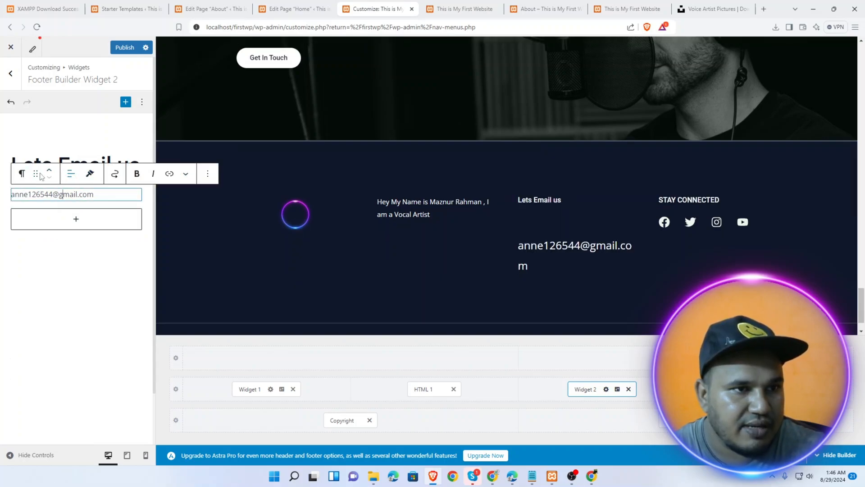
left_click(22, 173)
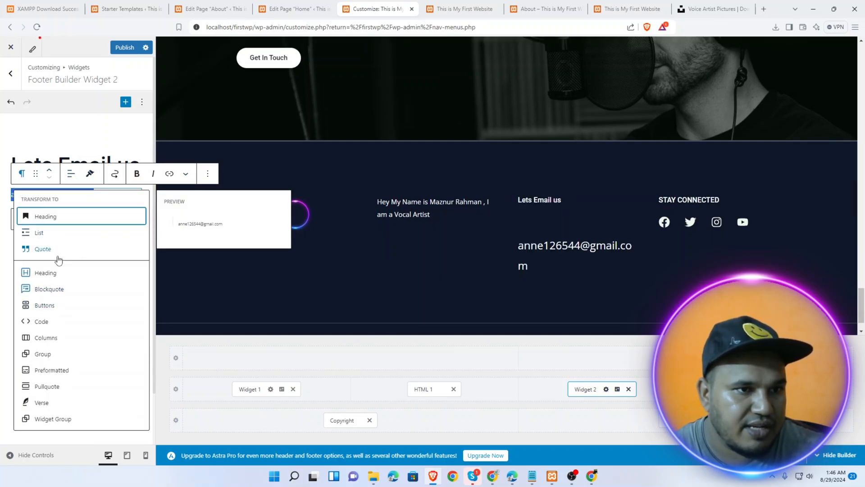
left_click(54, 234)
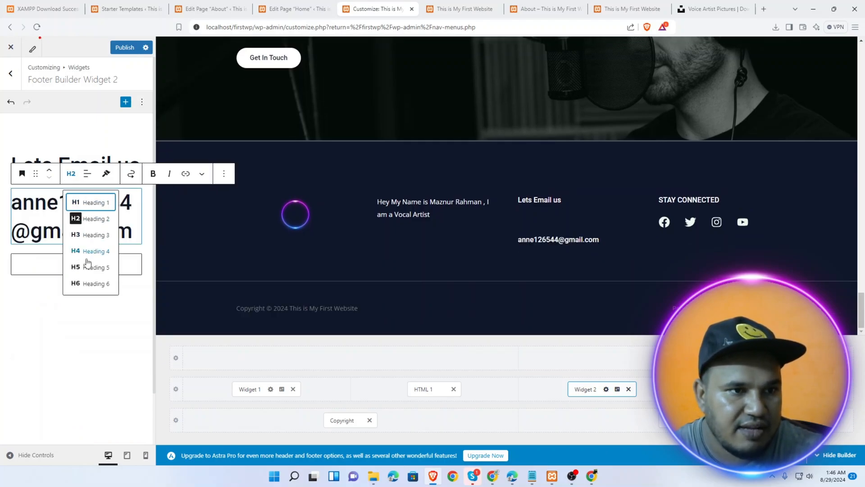
left_click(88, 266)
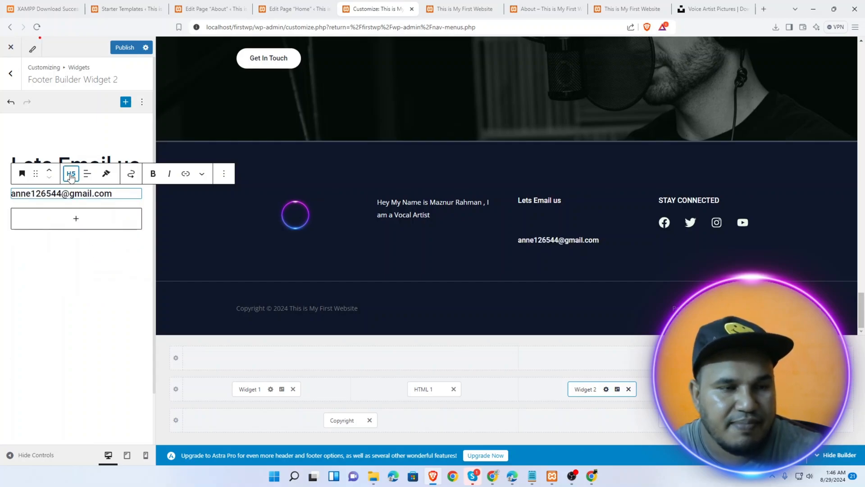
left_click(71, 177)
left_click(92, 252)
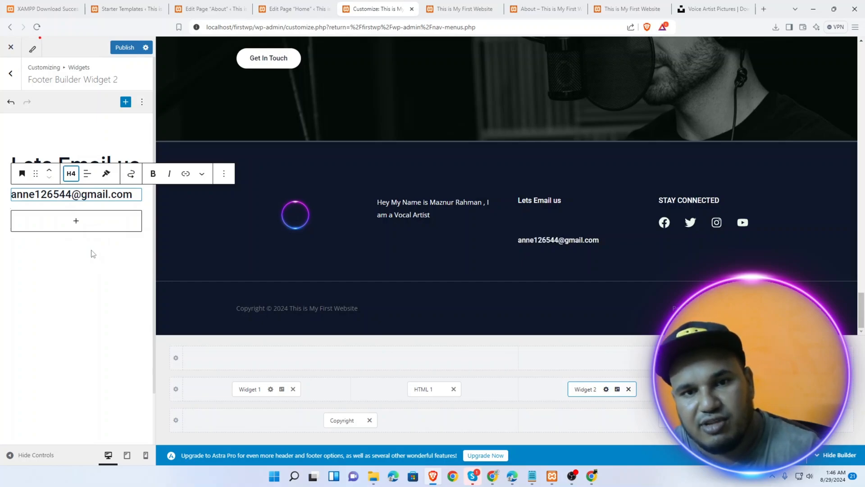
left_click(120, 47)
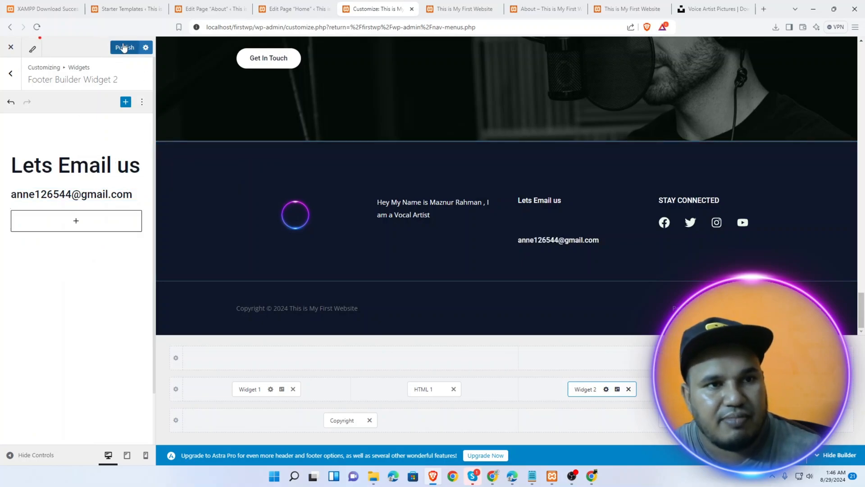
left_click(664, 220)
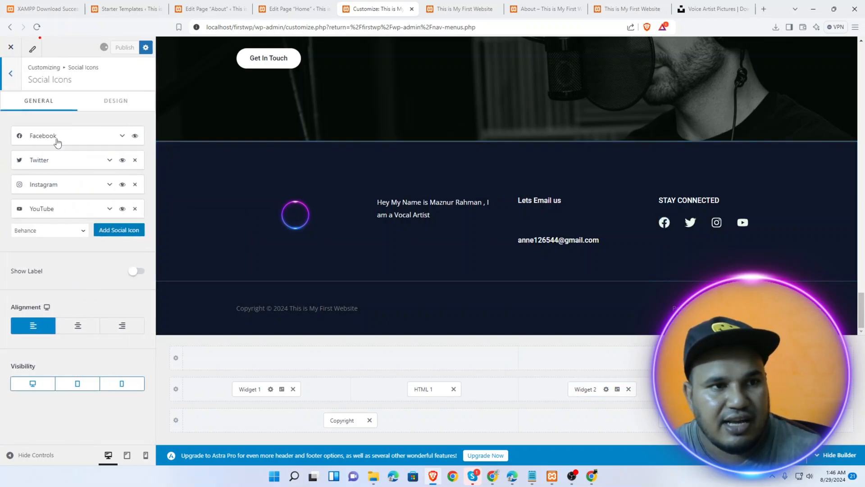
left_click(57, 140)
left_click(32, 196)
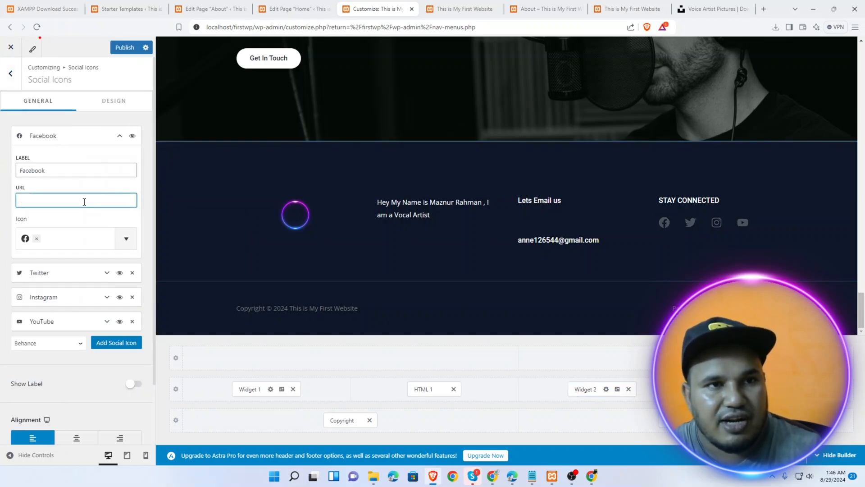
left_click(764, 9)
type("facebook.com")
key("ctrl+a")
key("ctrl+c")
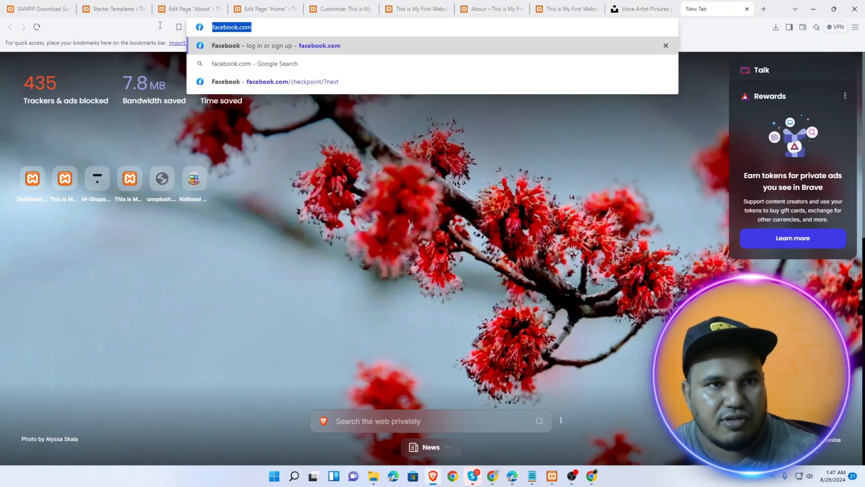
left_click(180, 7)
left_click(127, 3)
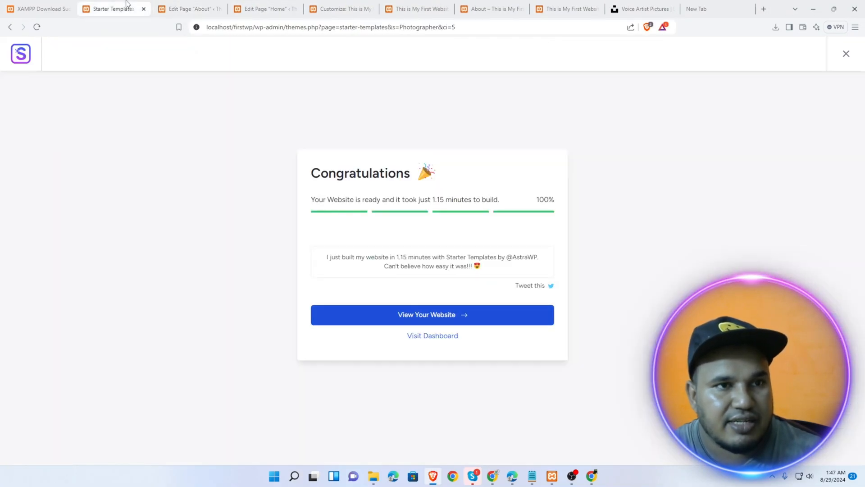
left_click(269, 4)
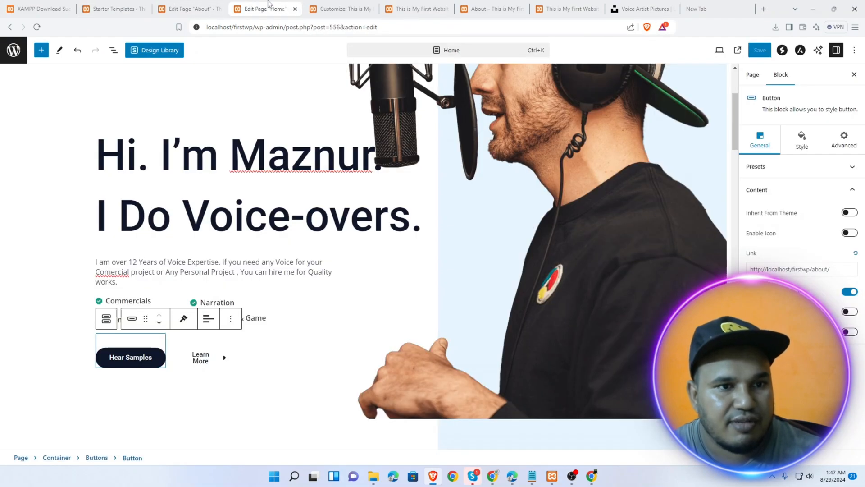
left_click(333, 6)
key("ctrl+v")
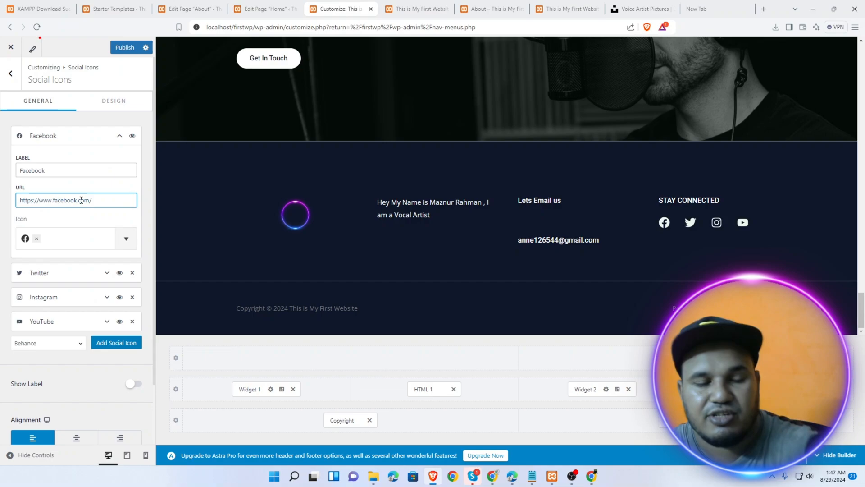
Publish the Facebook link and close the Customizer
left_click(129, 49)
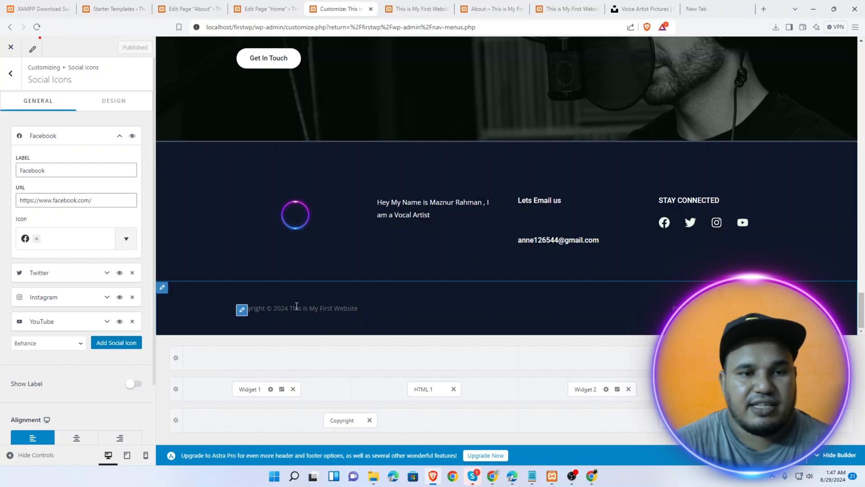
left_click_drag(298, 308, 345, 310)
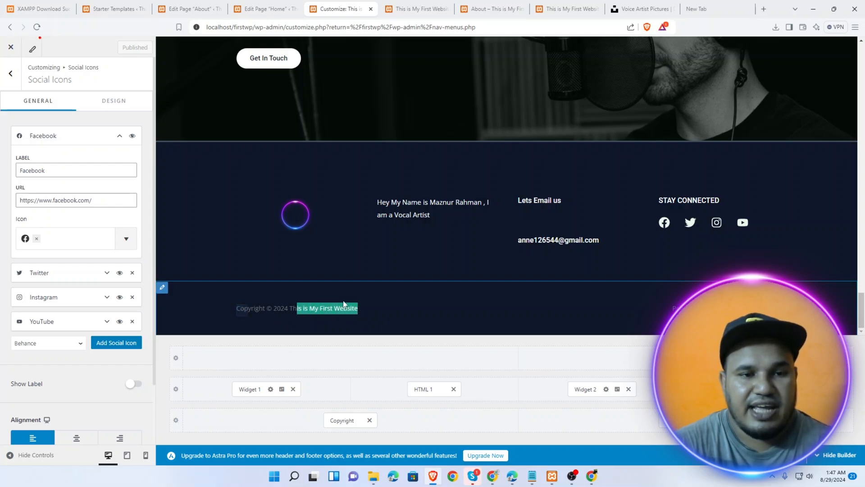
left_click(11, 47)
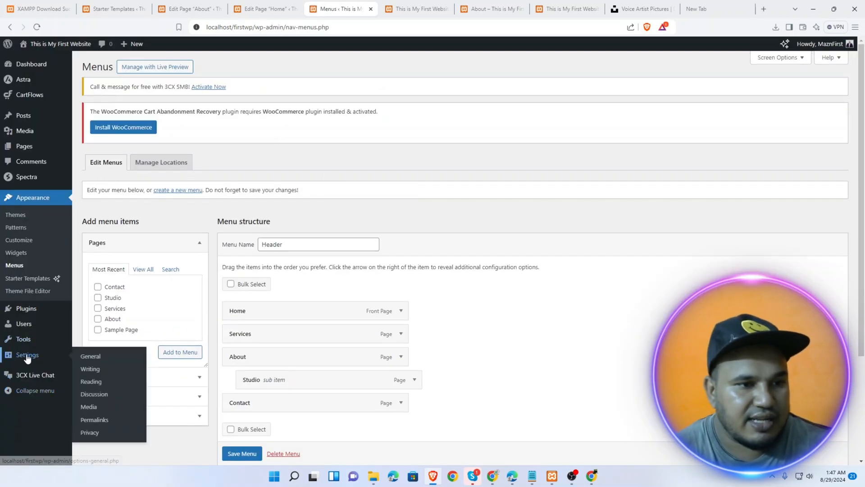
Change the Site Title in General Settings to the owner's name plus 'Vocal Articst' and save
left_click(26, 356)
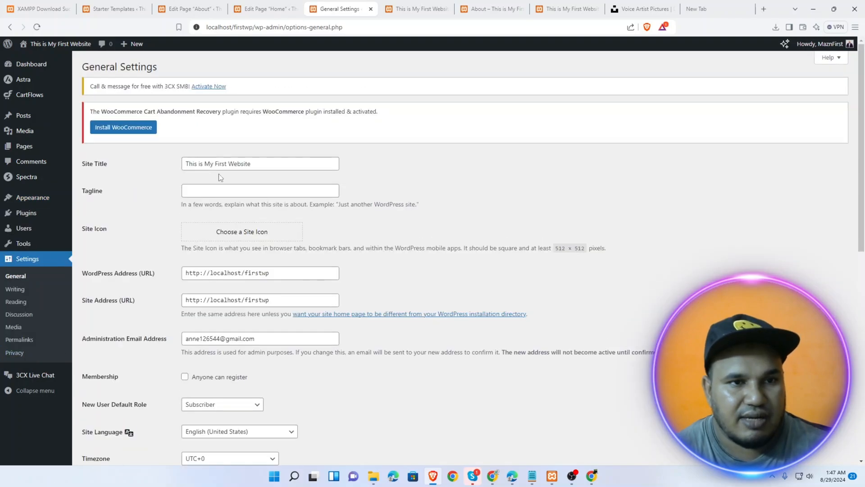
left_click_drag(276, 165, 144, 166)
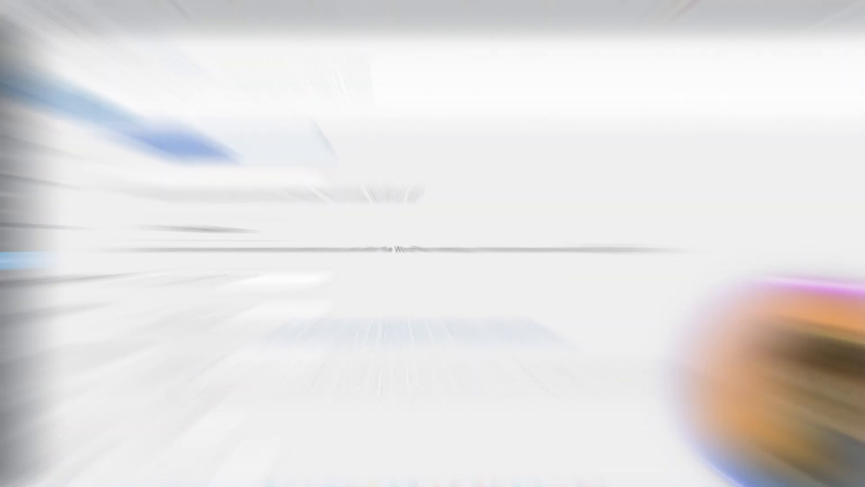
type("Mazn")
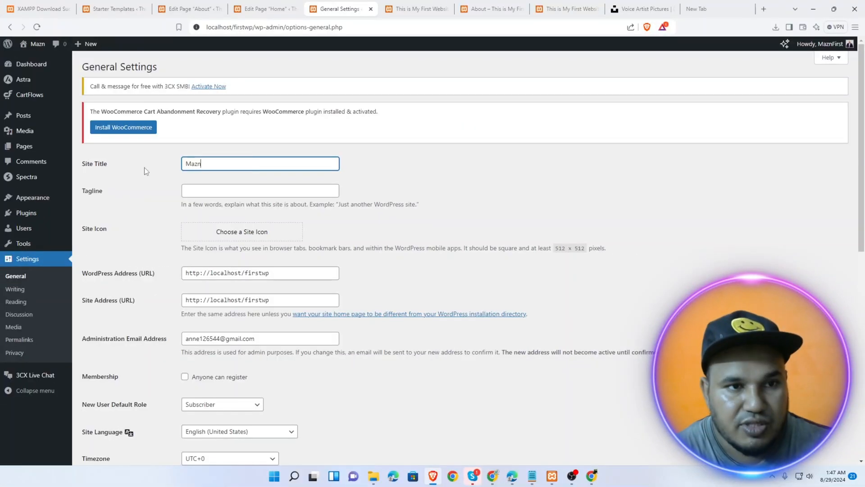
type("ur Voa")
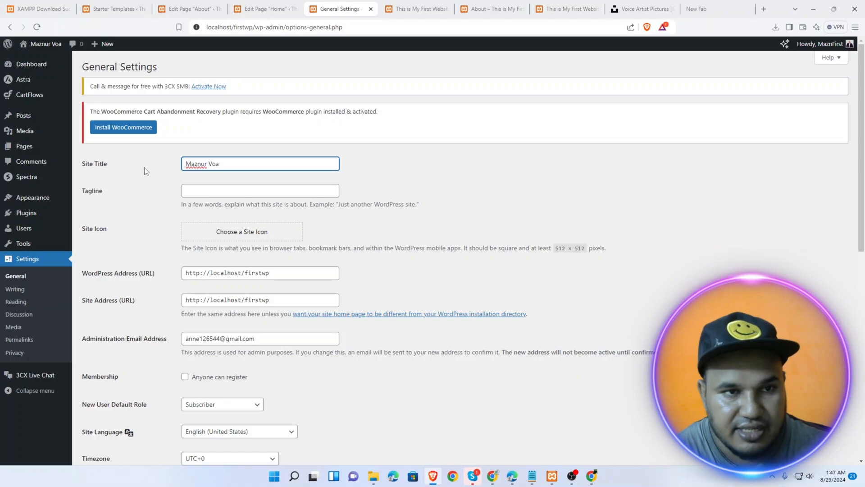
key("BackSpace")
type("cal Artics")
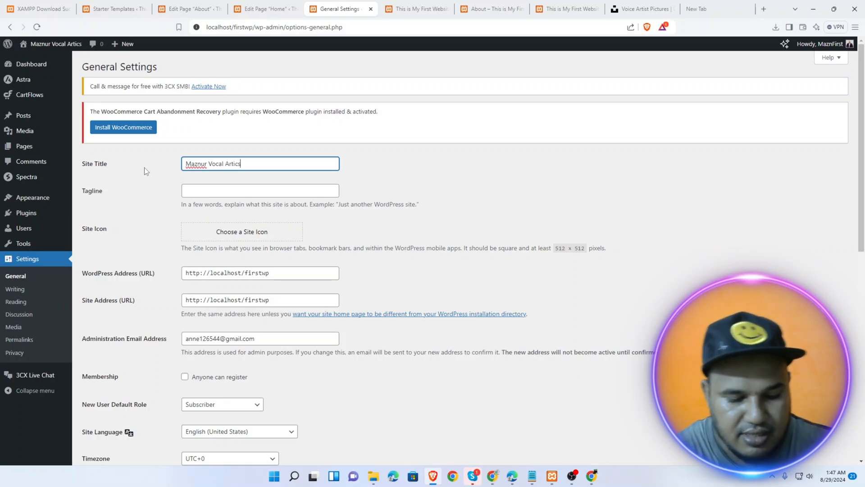
type("t")
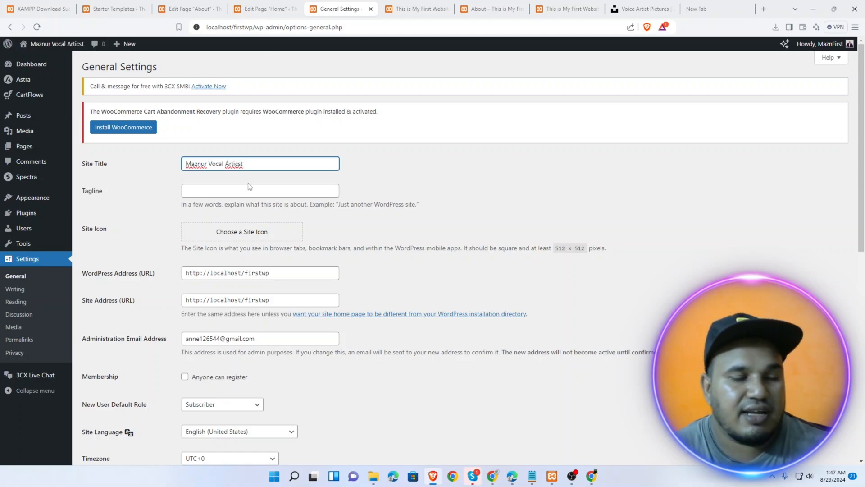
scroll(521, 155, "down", 10)
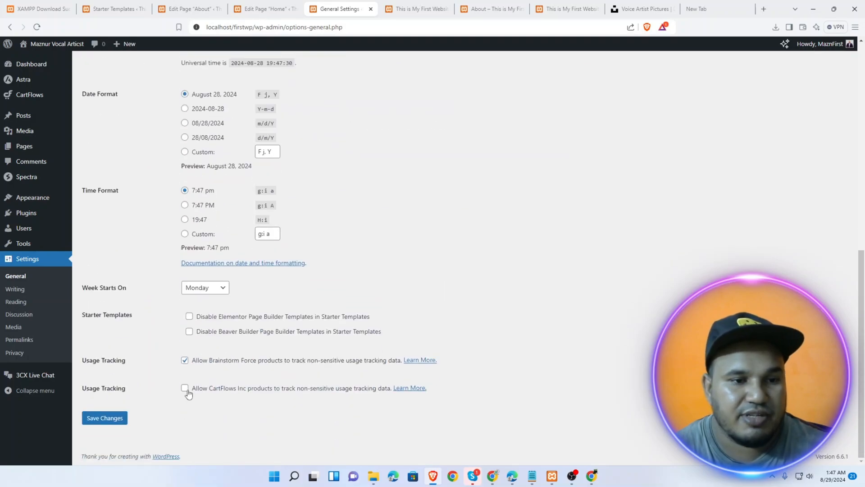
left_click(118, 419)
Reload the front page and confirm the footer copyright line shows the new site title
left_click(418, 6)
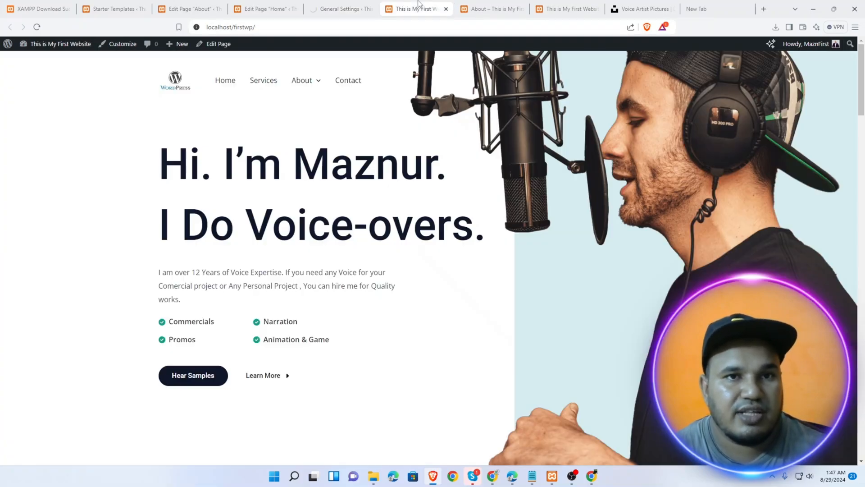
left_click(37, 27)
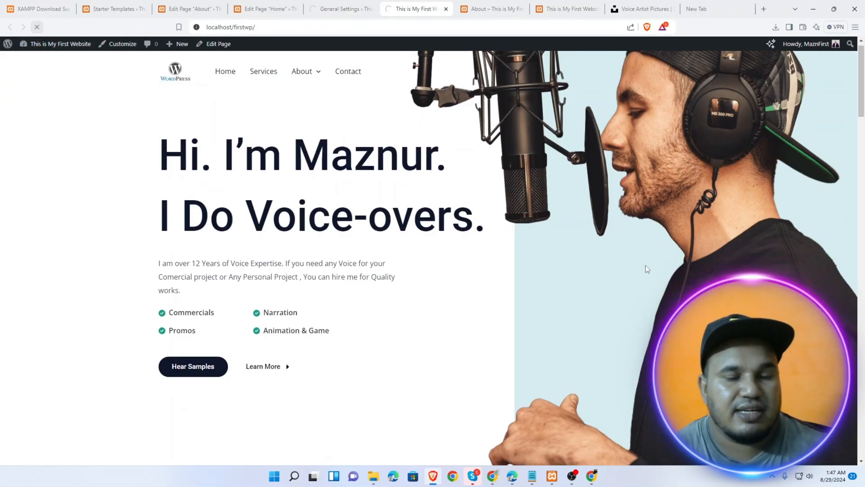
scroll(639, 269, "down", 20)
scroll(631, 275, "down", 10)
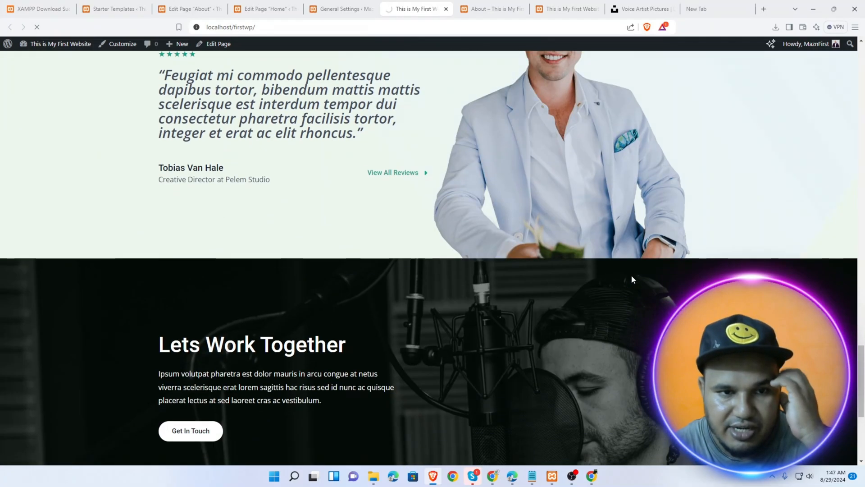
scroll(429, 257, "down", 5)
scroll(405, 358, "down", 2)
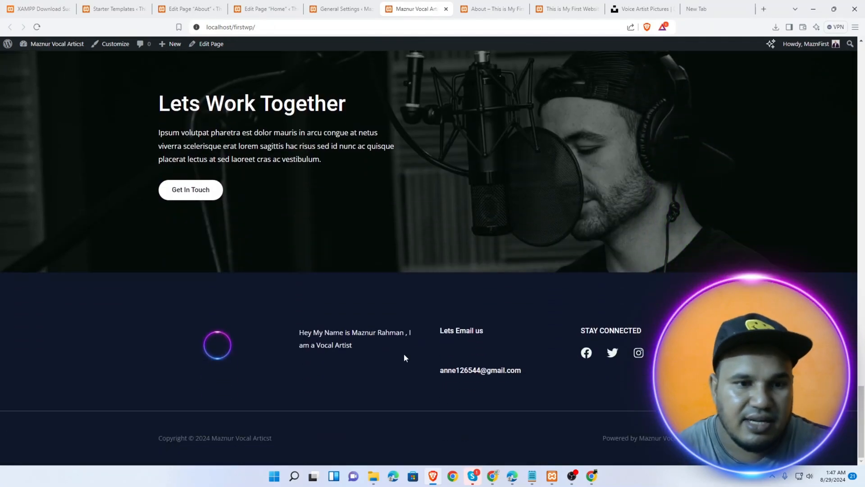
left_click_drag(272, 440, 204, 449)
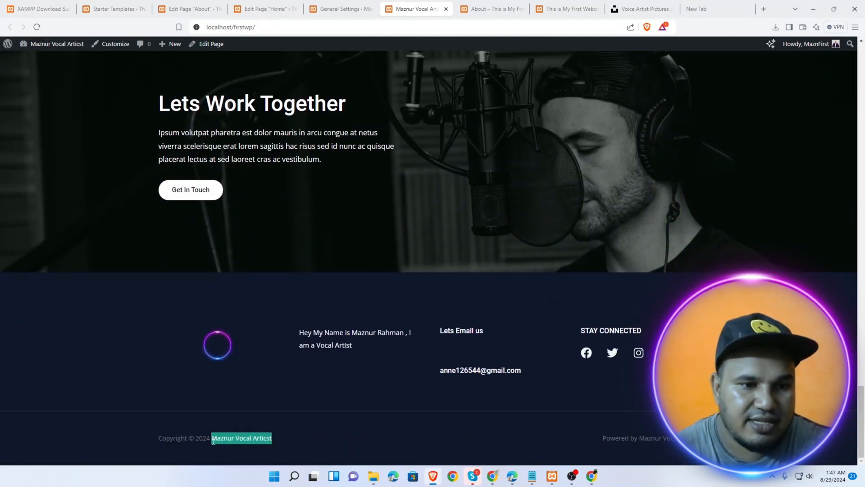
scroll(434, 283, "up", 20)
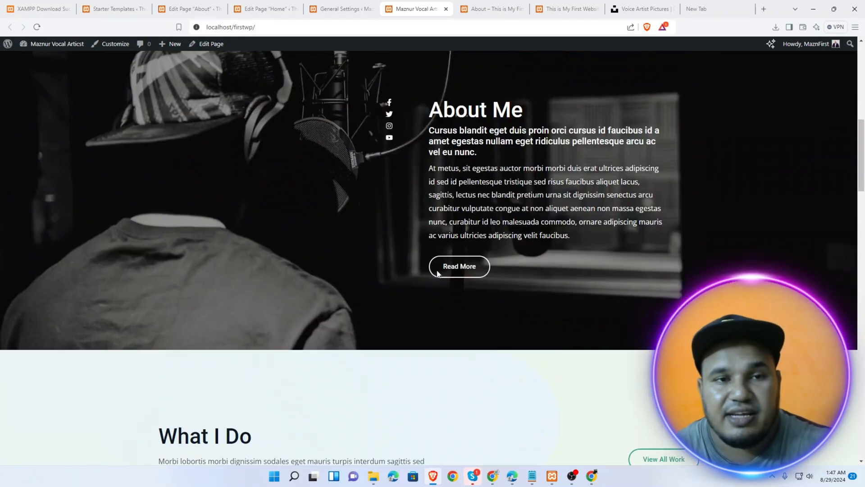
scroll(436, 256, "up", 1)
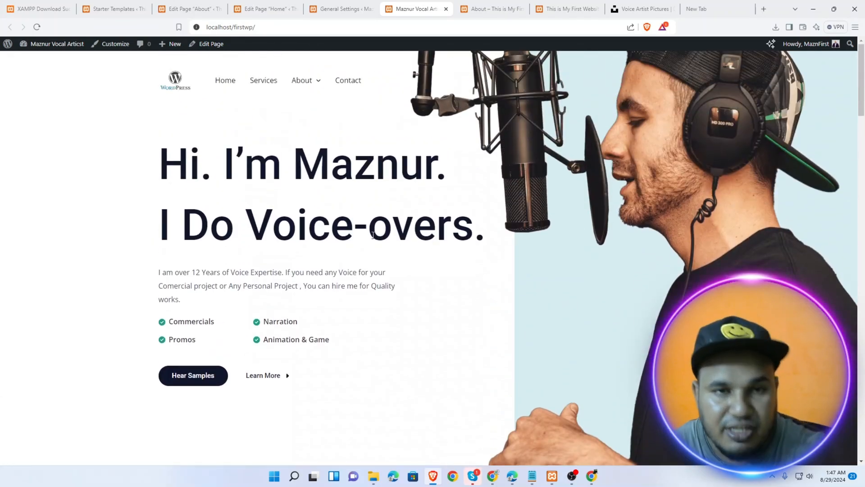